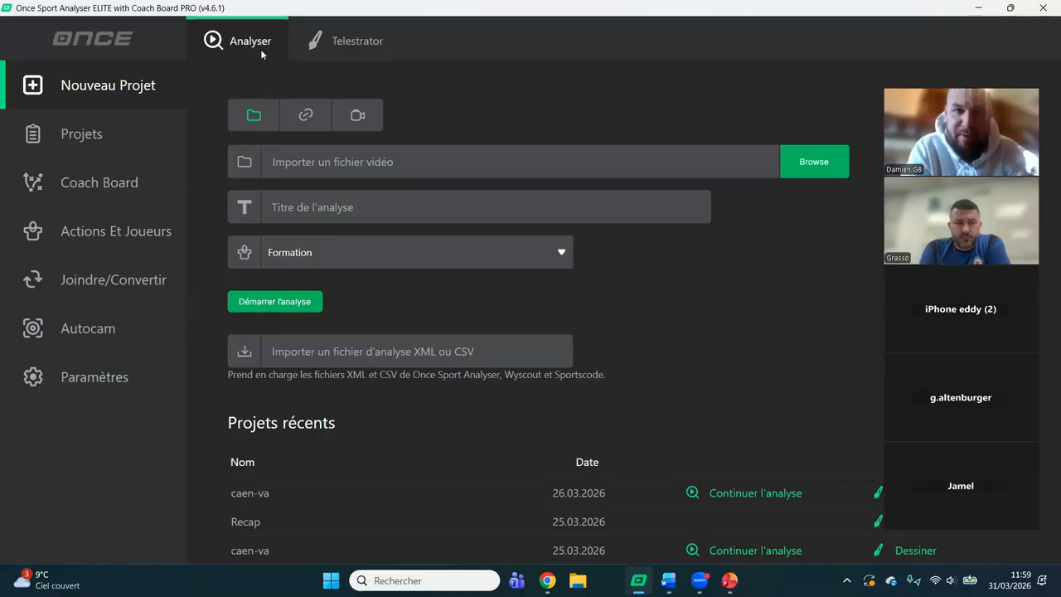
Examine the new-project options for Analyser and Telestrator, including the video file and link sources, and the list of saved projects.
click(329, 49)
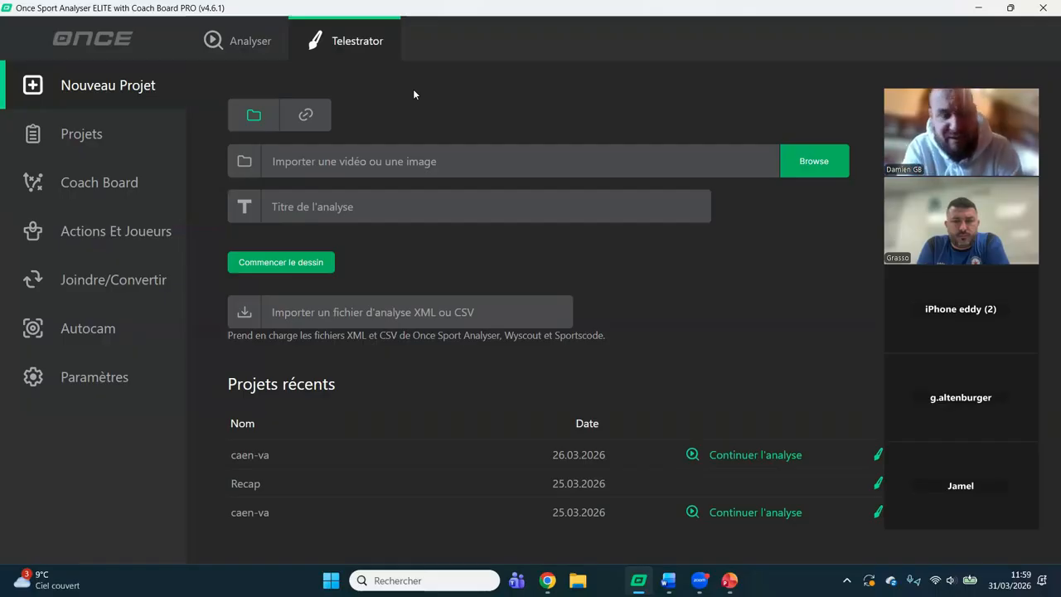
click(249, 40)
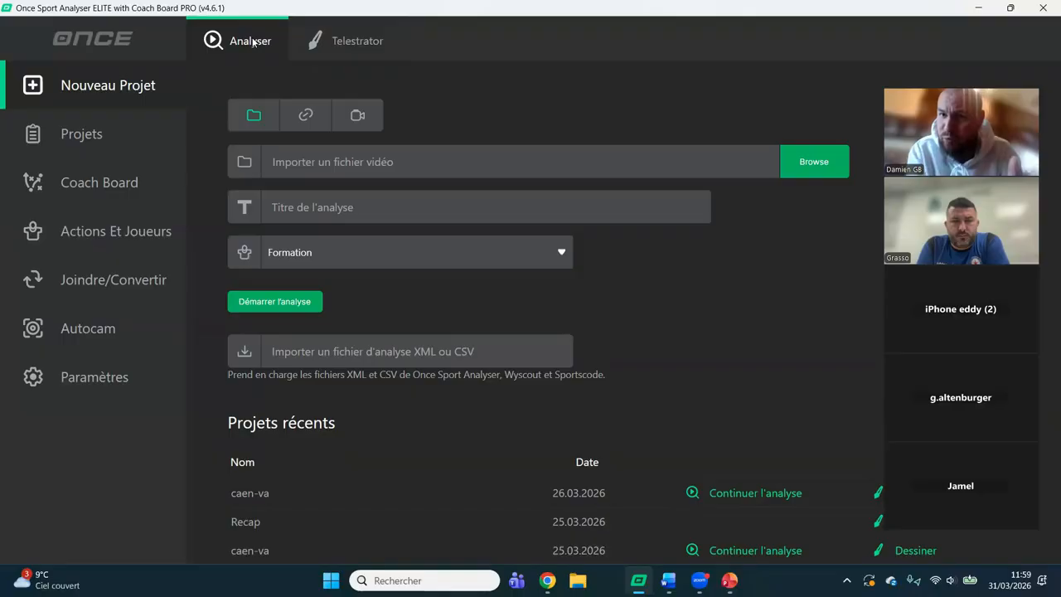
click(368, 41)
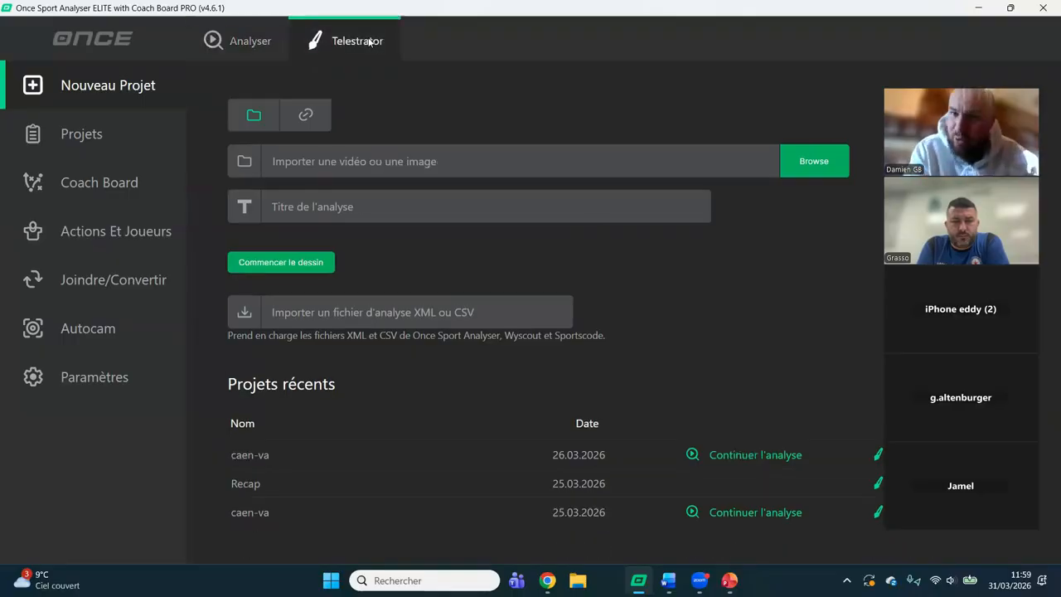
click(248, 41)
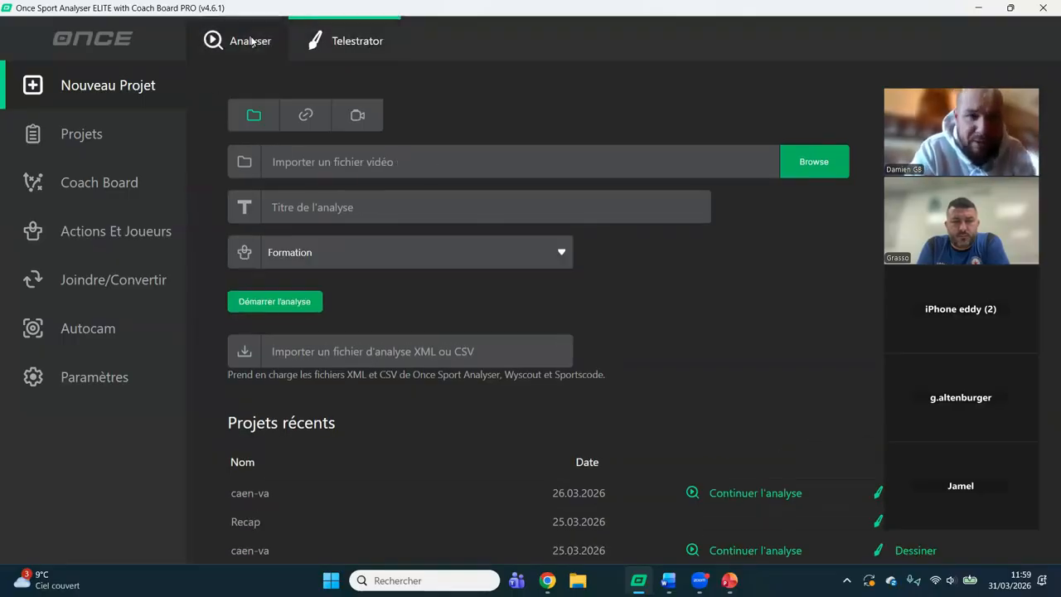
click(336, 53)
click(252, 51)
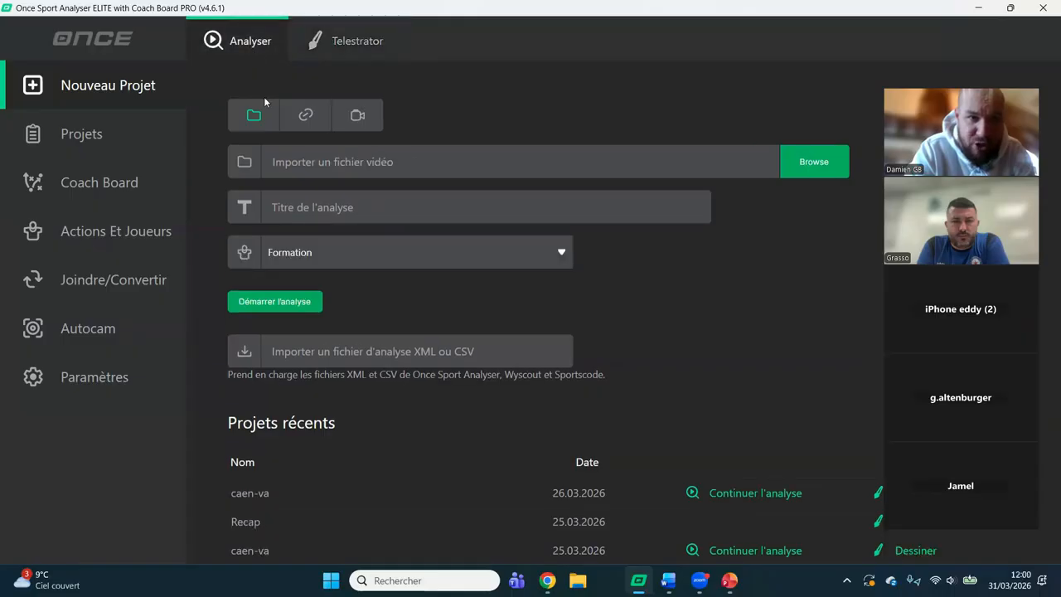
click(301, 121)
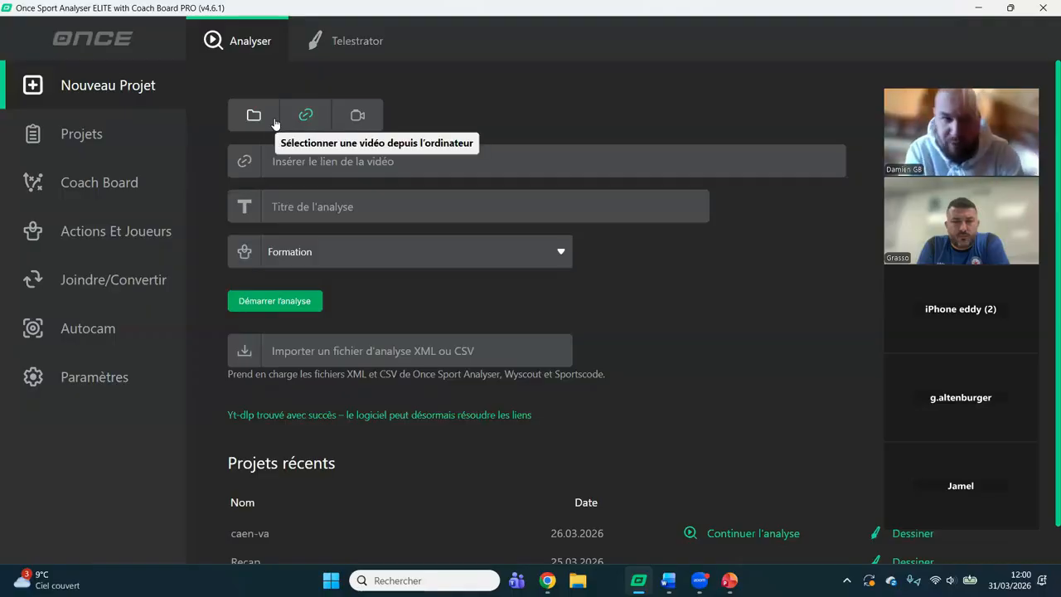
click(255, 119)
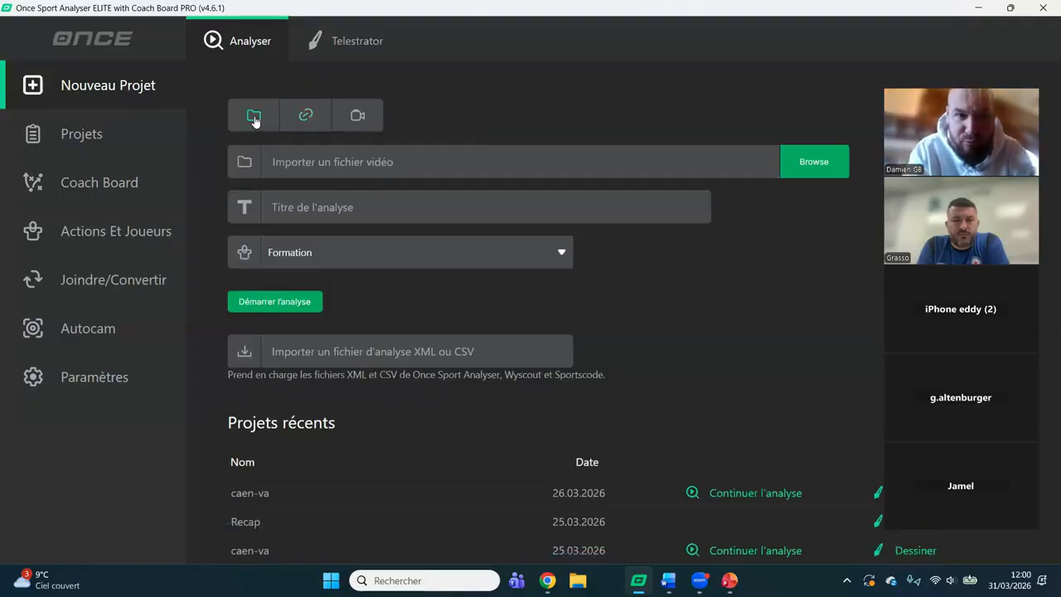
click(305, 117)
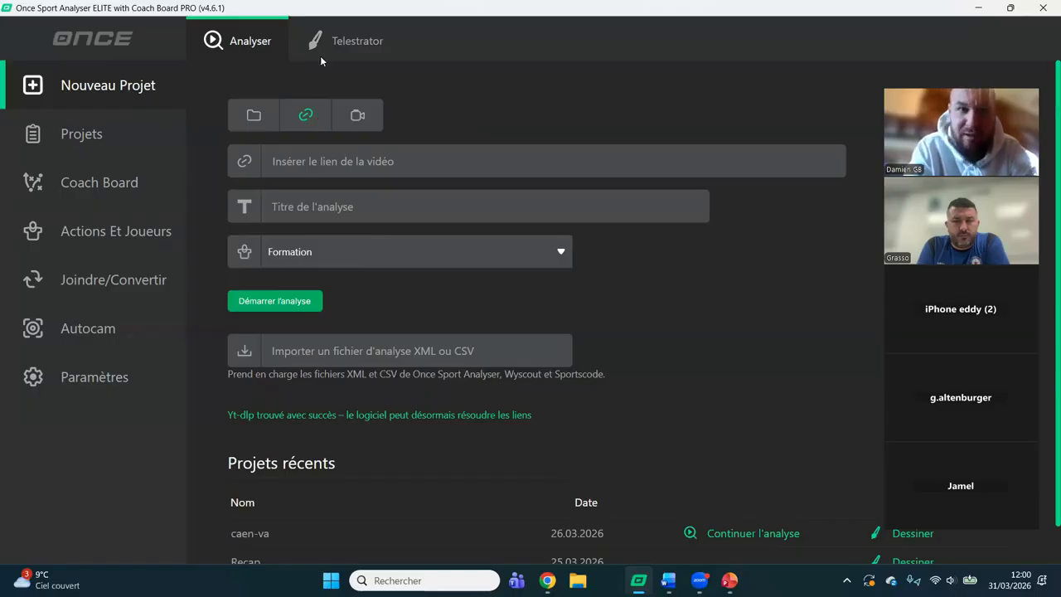
click(343, 47)
click(244, 42)
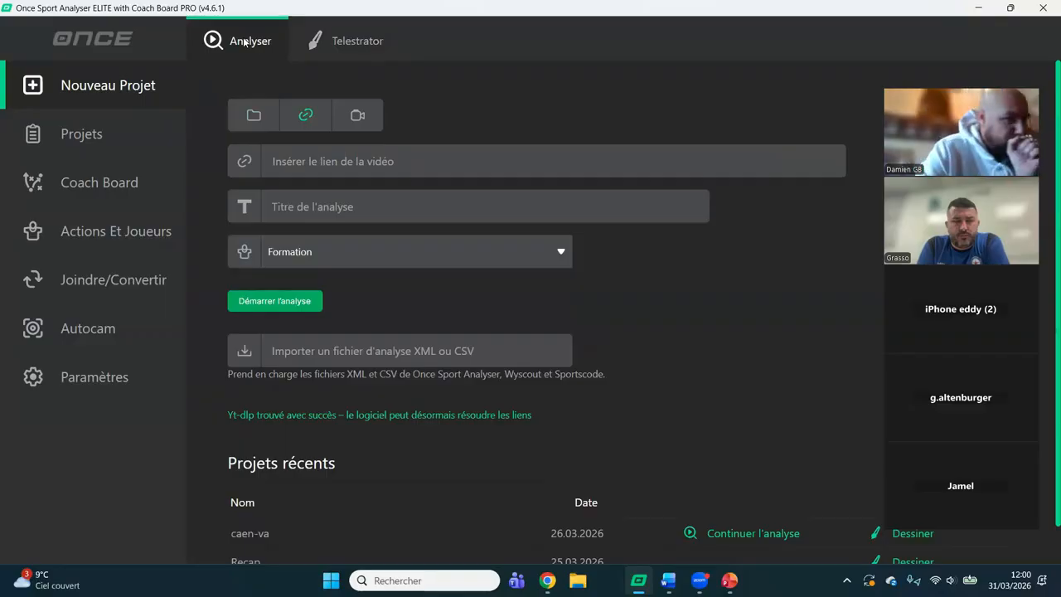
click(103, 140)
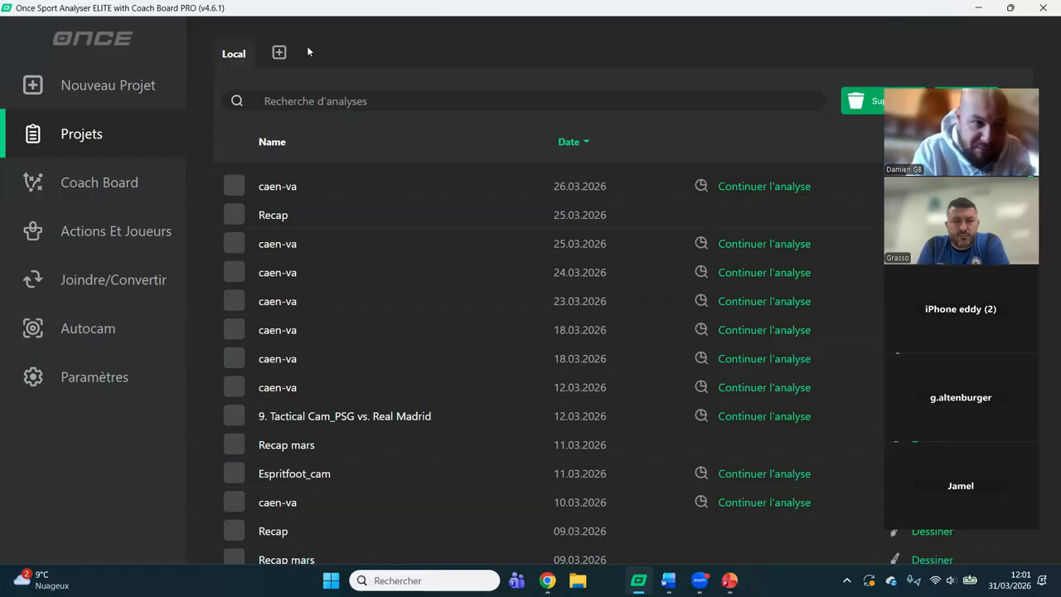
Create a Coach Board formation titled Corners with the perspective football half-pitch and the textured grass design.
click(131, 182)
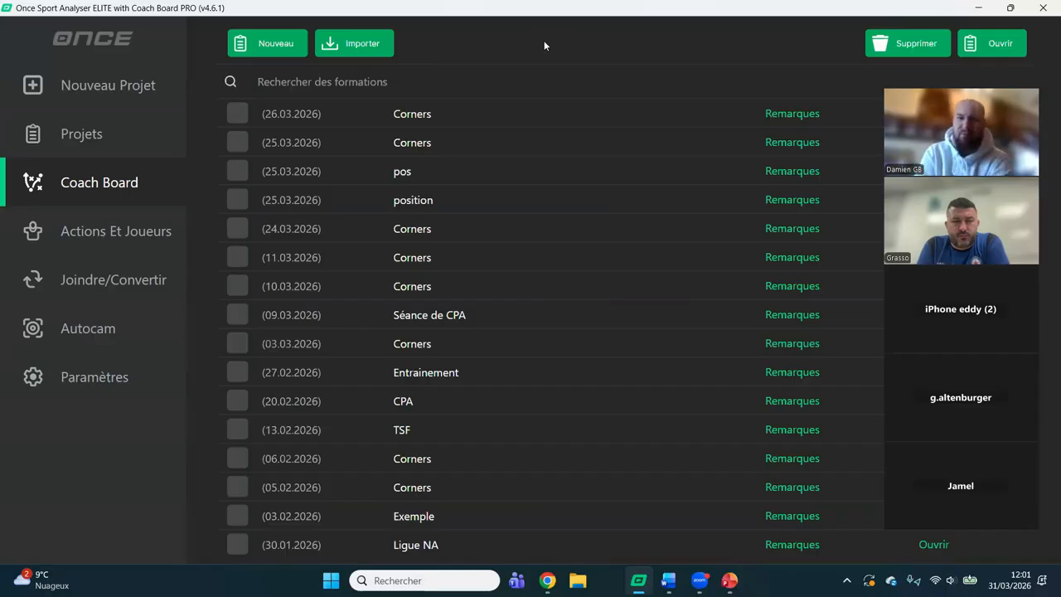
click(274, 43)
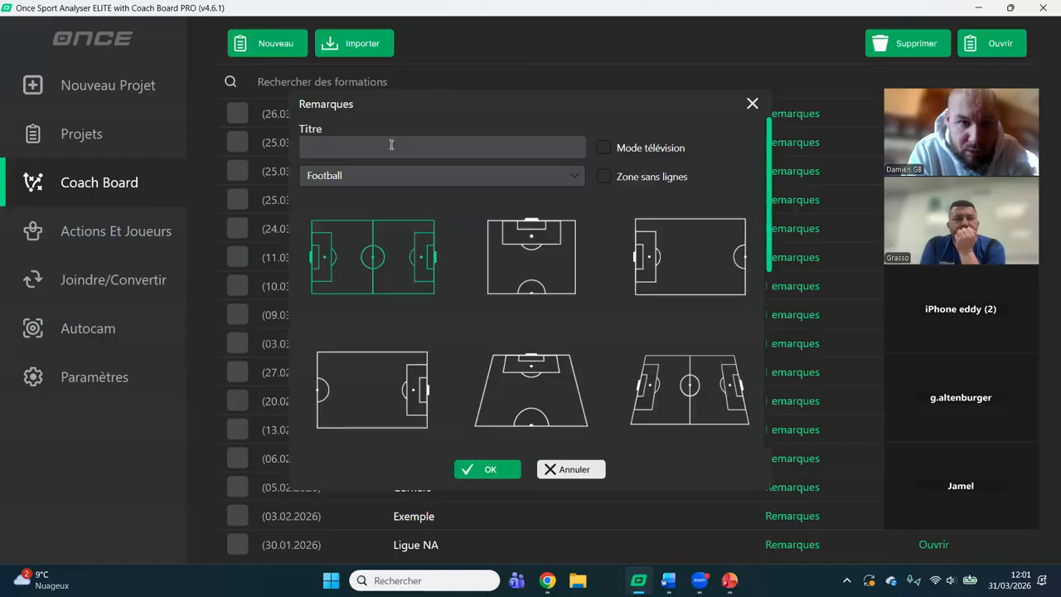
text(Corners)
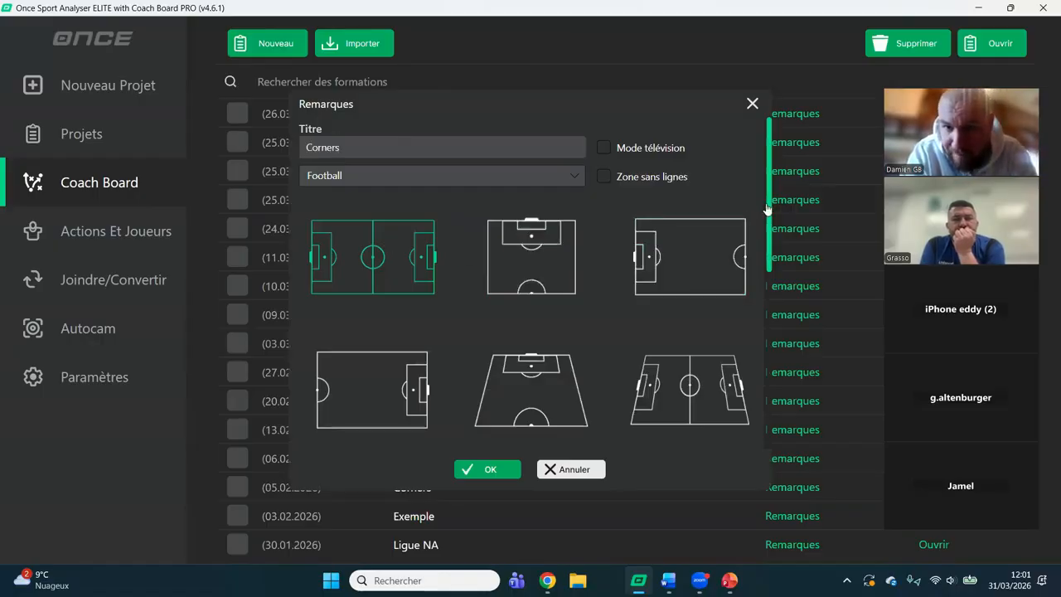
scroll(768, 280, down, 3)
click(502, 268)
scroll(770, 243, down, 3)
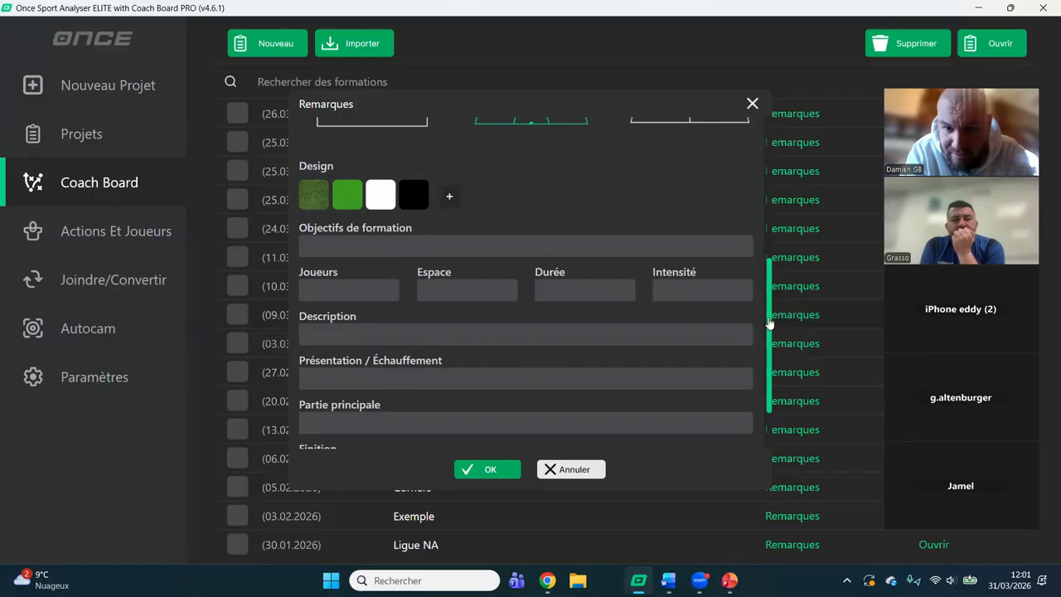
click(313, 199)
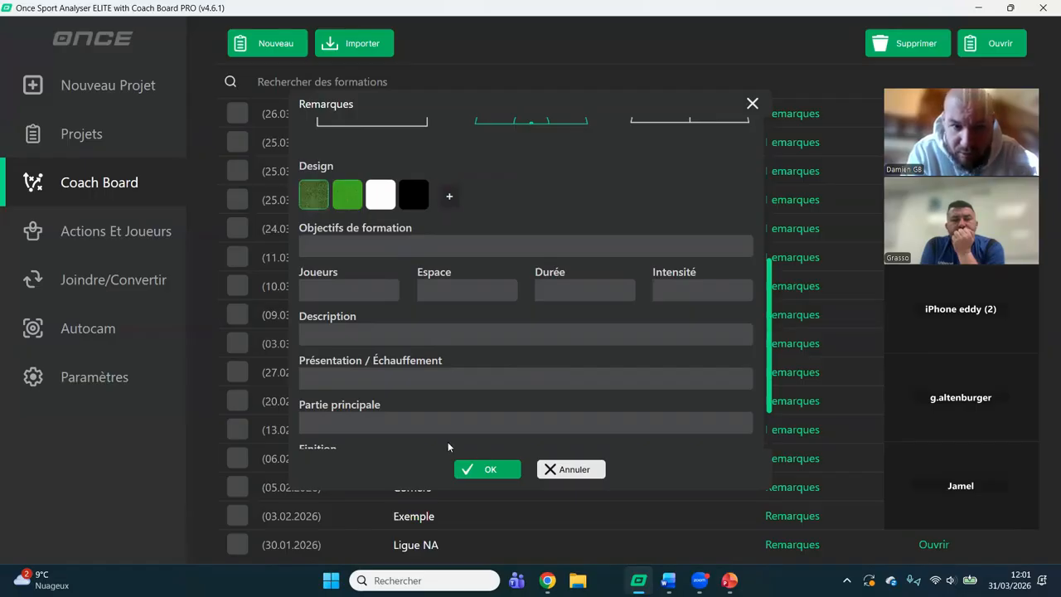
click(492, 470)
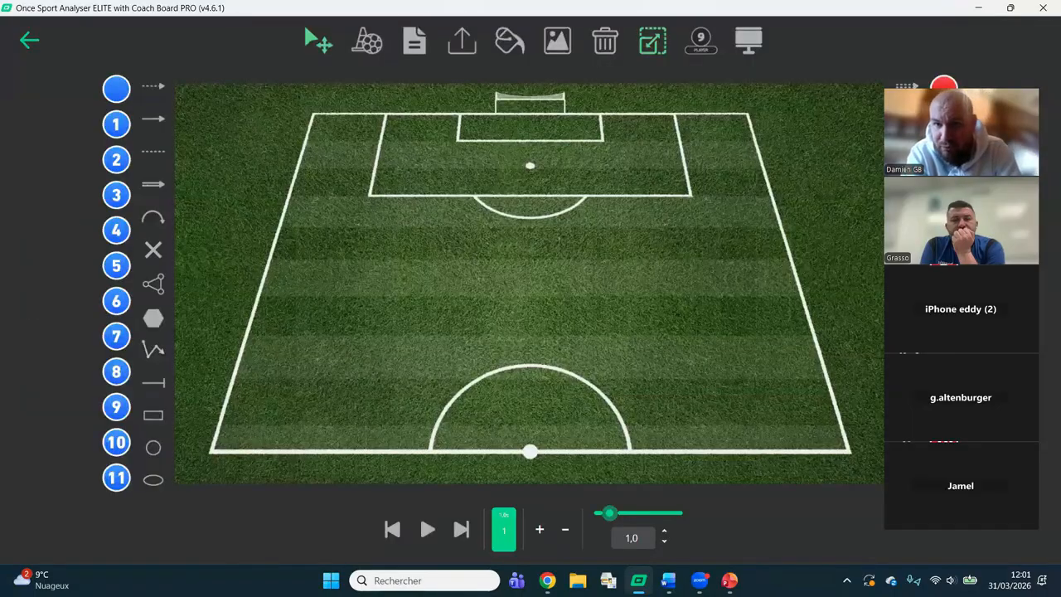
Place a black-and-white football on the pitch's left corner beside the goal line.
drag(971, 98, 848, 125)
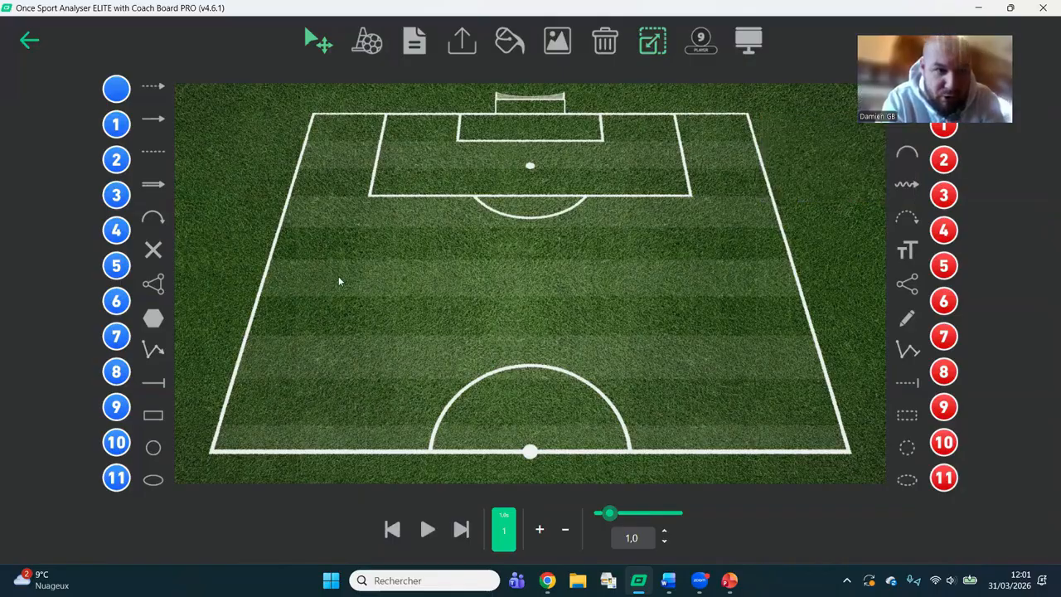
click(150, 121)
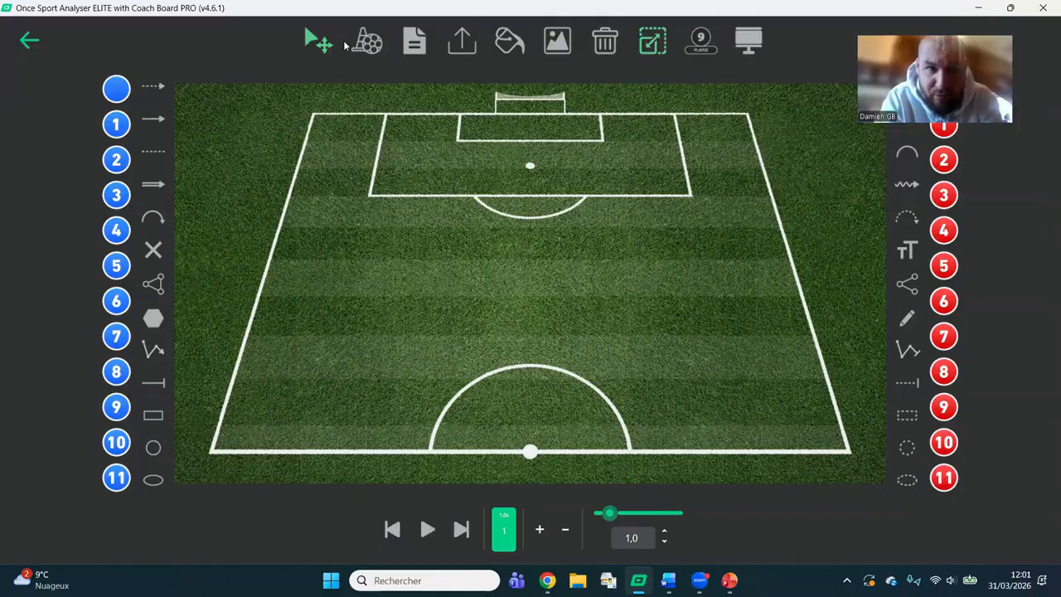
click(374, 45)
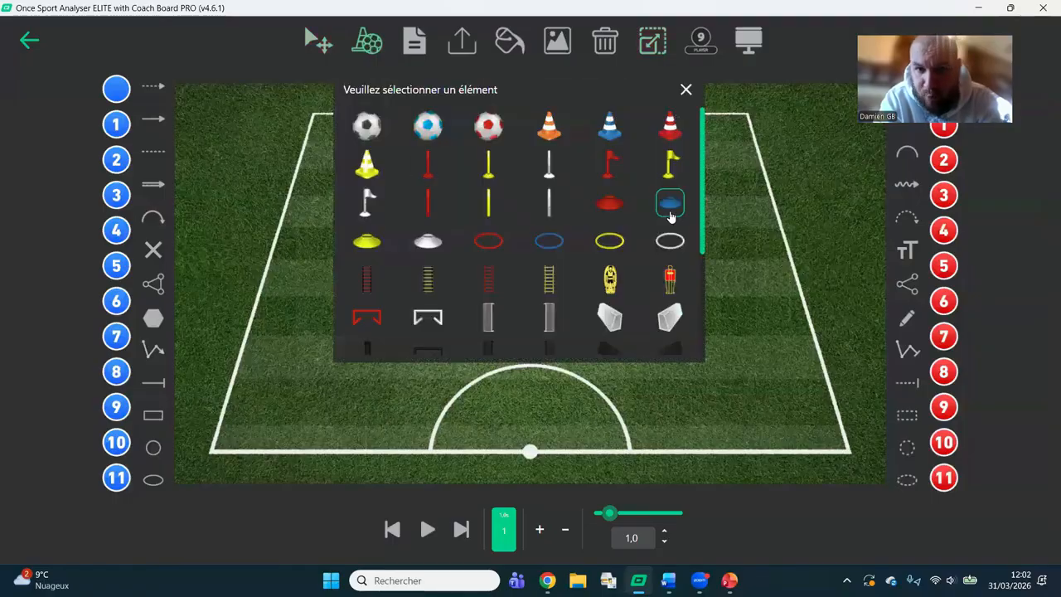
click(372, 130)
click(327, 119)
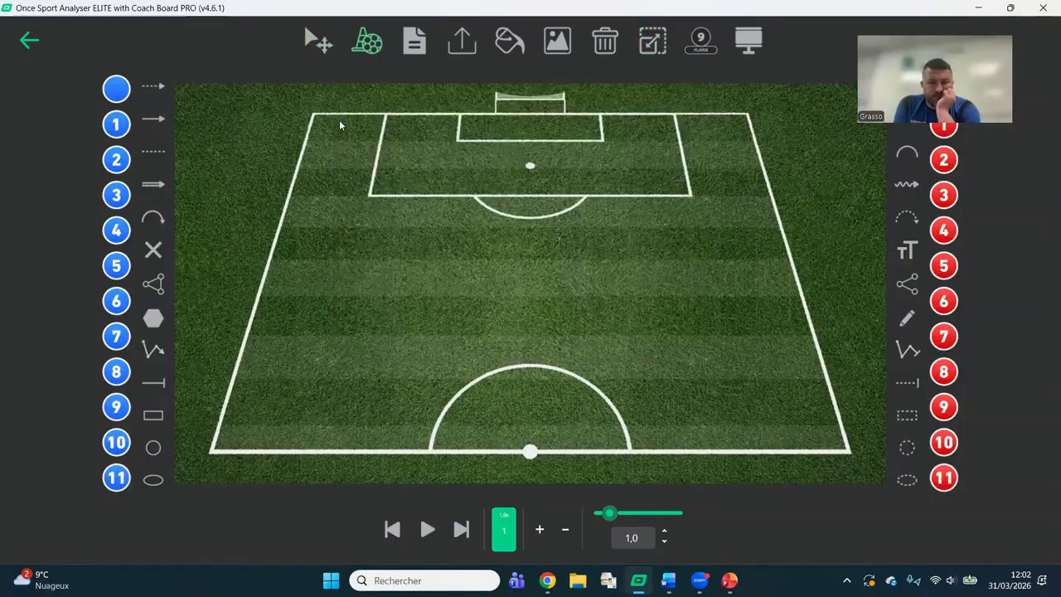
click(314, 117)
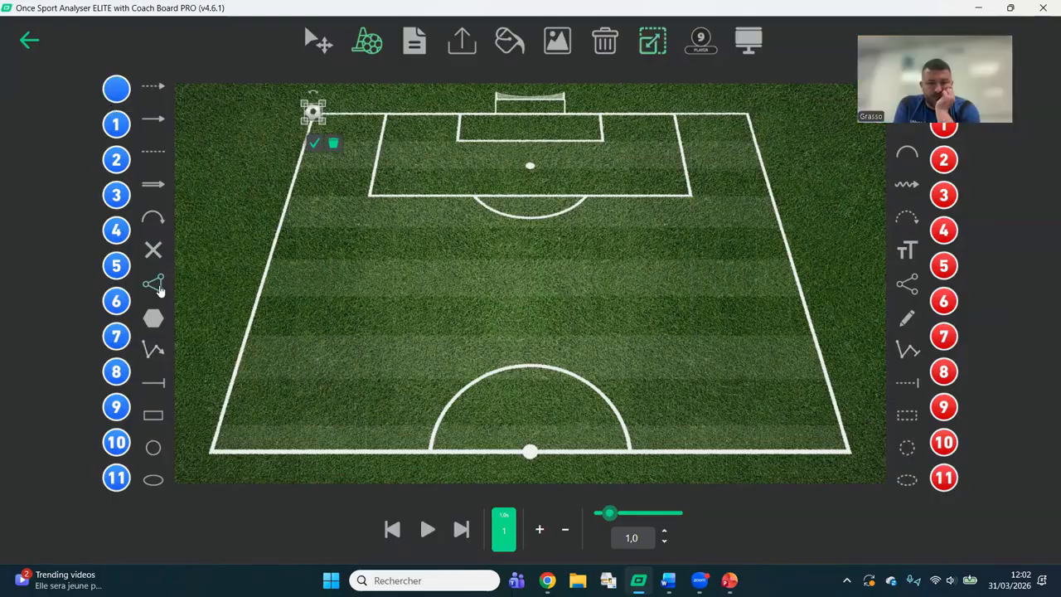
Draw a linked, filled zone of five numbered blue players around the edge of the penalty area.
click(159, 288)
click(397, 211)
click(557, 248)
click(684, 215)
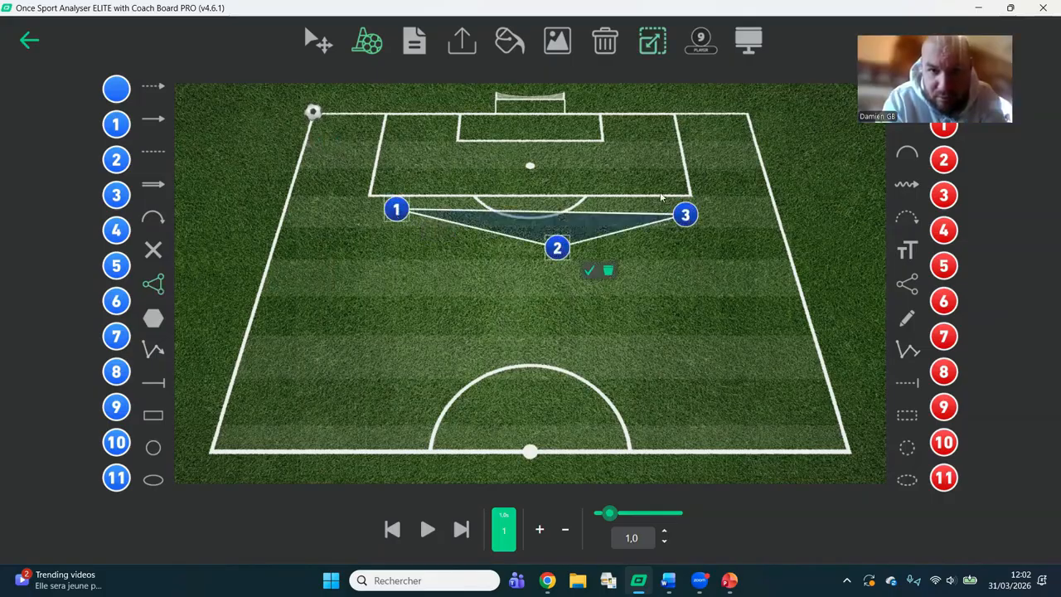
click(661, 194)
click(614, 178)
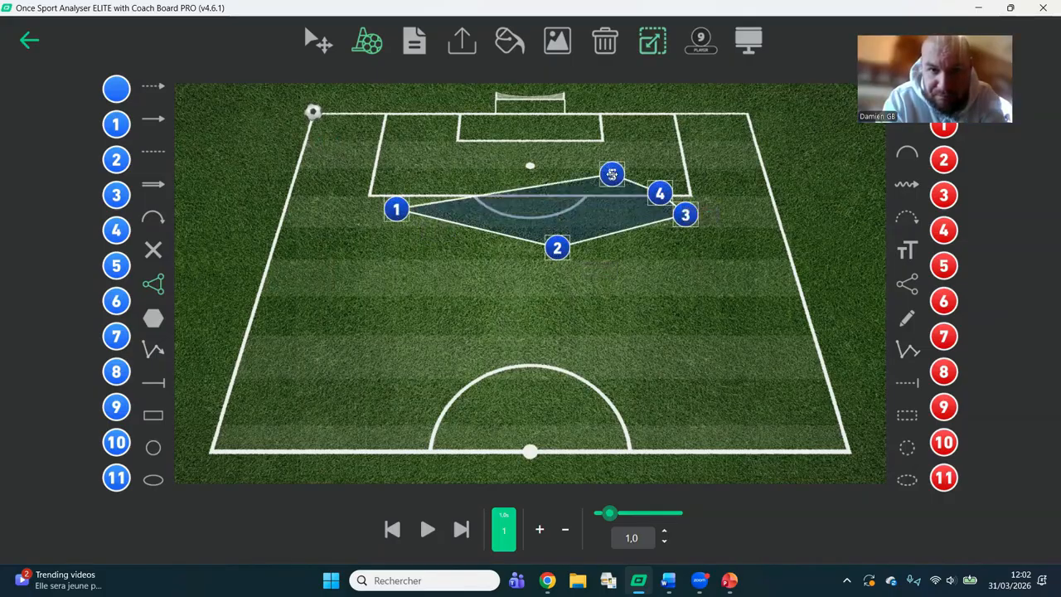
click(645, 202)
Place an unnumbered blue player beside the corner ball and a row of four red number 2 players in front of goal.
click(117, 85)
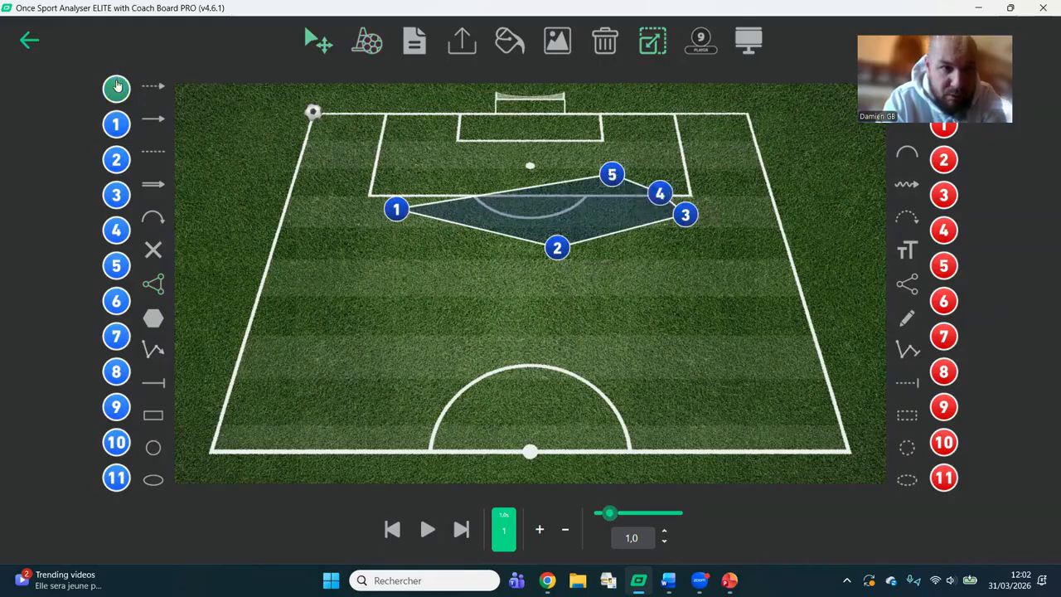
click(292, 106)
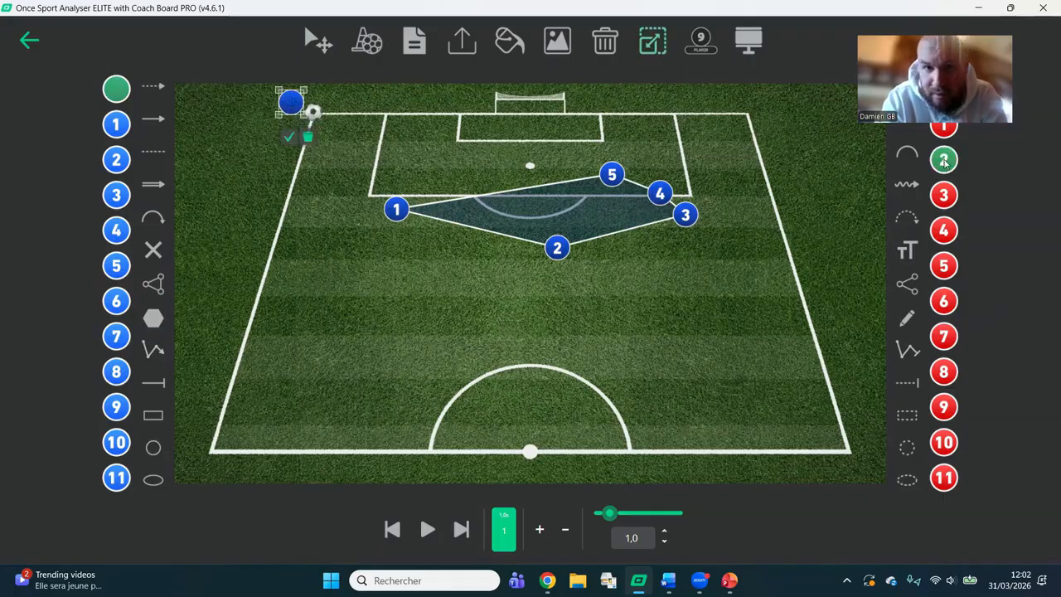
click(945, 162)
click(428, 138)
click(497, 139)
click(550, 142)
click(604, 140)
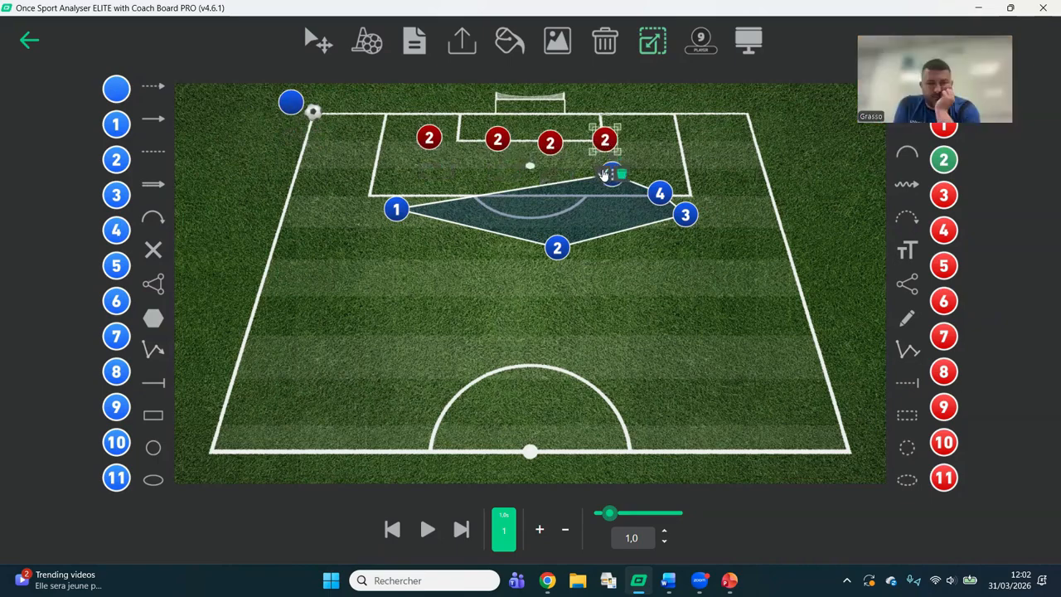
click(604, 173)
Set the first animation frame's duration to 0.5 s and add a second frame.
mouse_move(605, 516)
mouse_down()
mouse_move(647, 520)
mouse_move(601, 519)
mouse_up()
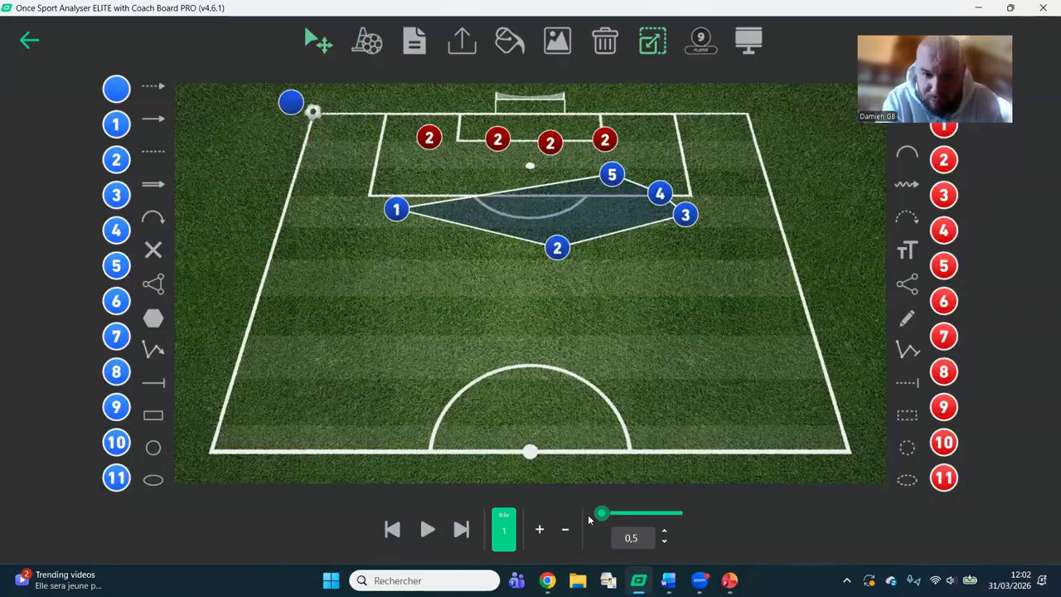
click(540, 531)
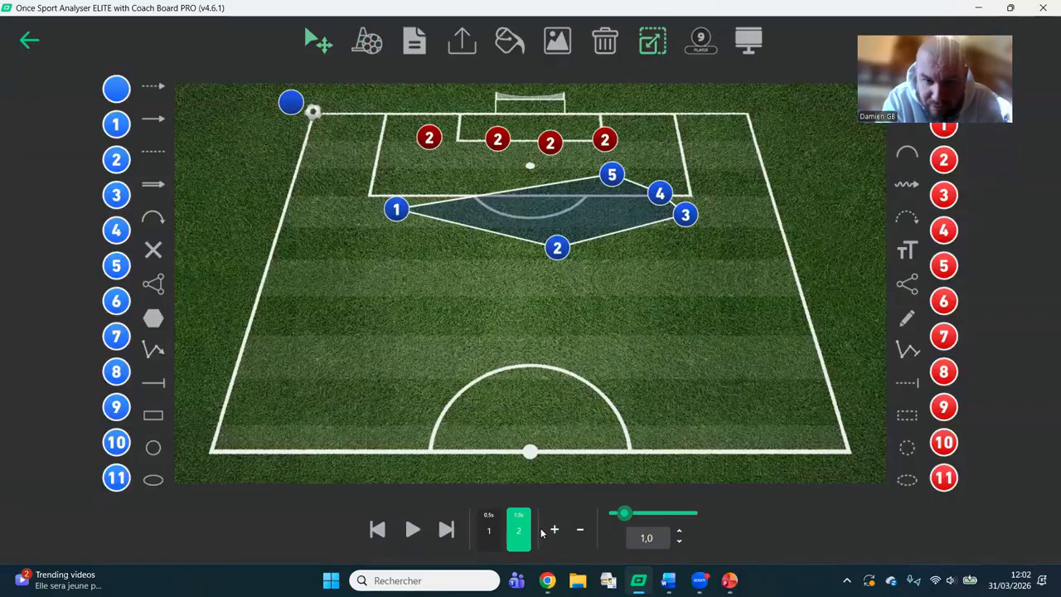
In the second frame, shift blue players 1, 2, 4 and 5 and move the four red players slightly away from goal.
drag(554, 243, 531, 212)
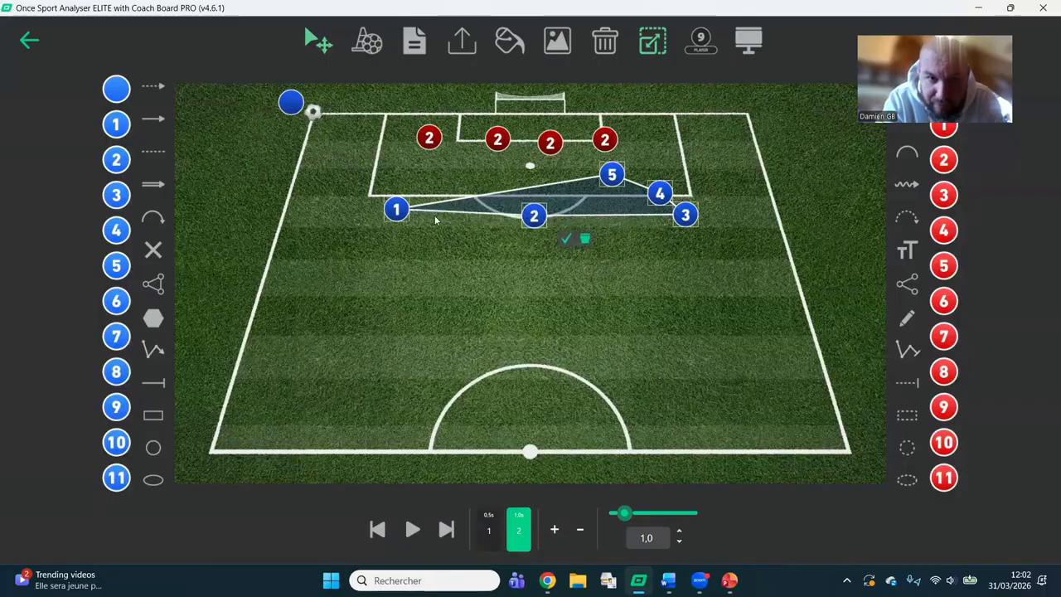
drag(398, 208, 380, 183)
mouse_move(611, 173)
mouse_down()
mouse_move(657, 160)
mouse_move(698, 179)
mouse_up()
drag(610, 143, 610, 153)
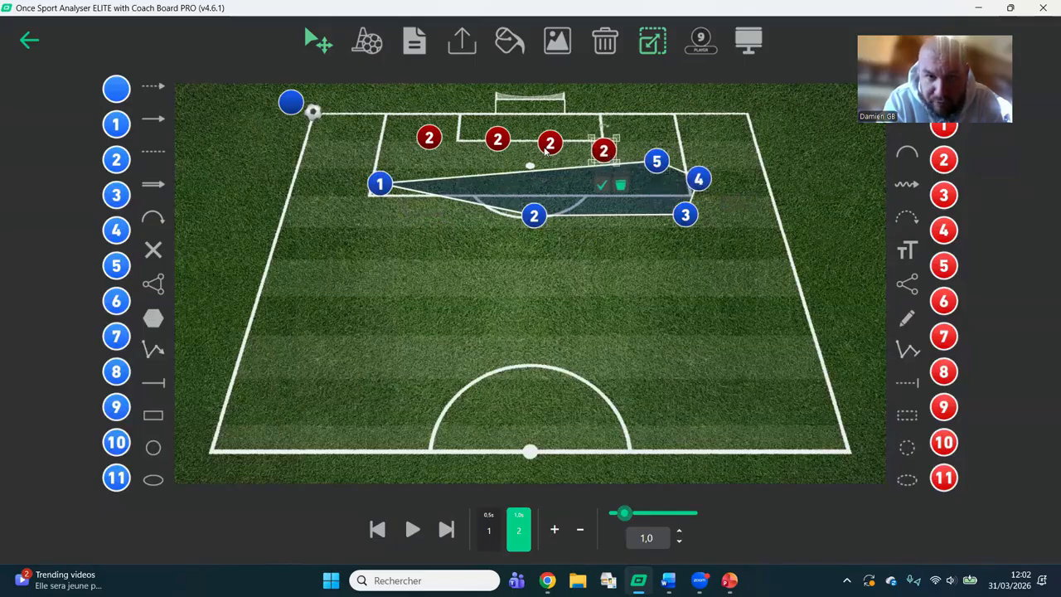
drag(545, 147, 492, 159)
drag(431, 144, 425, 152)
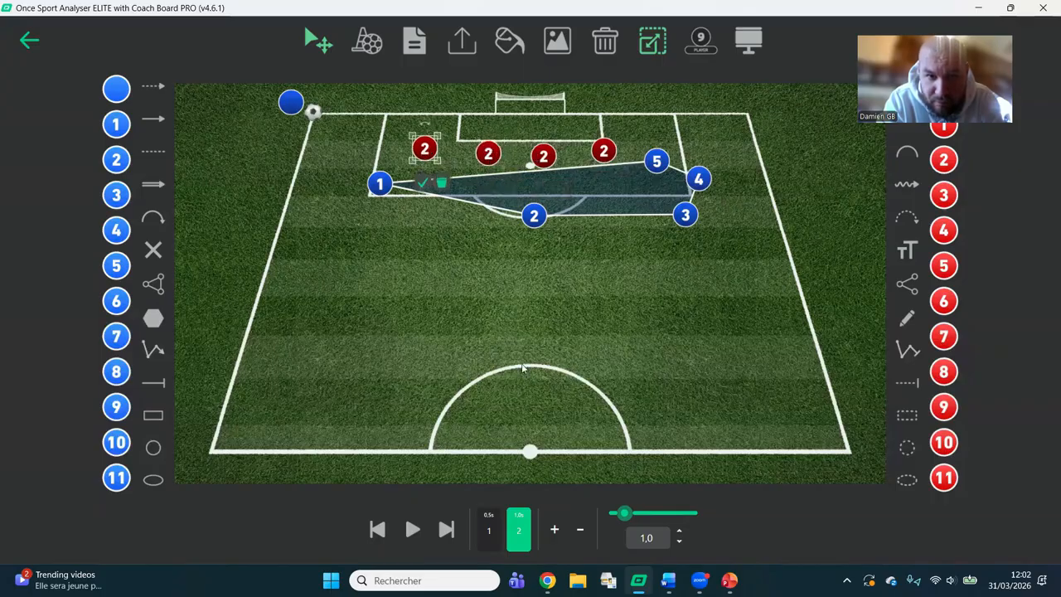
Add a third frame, pull blue players 1, 2 and 5 back outside the penalty area, and move the two far-side red players away from goal.
click(555, 531)
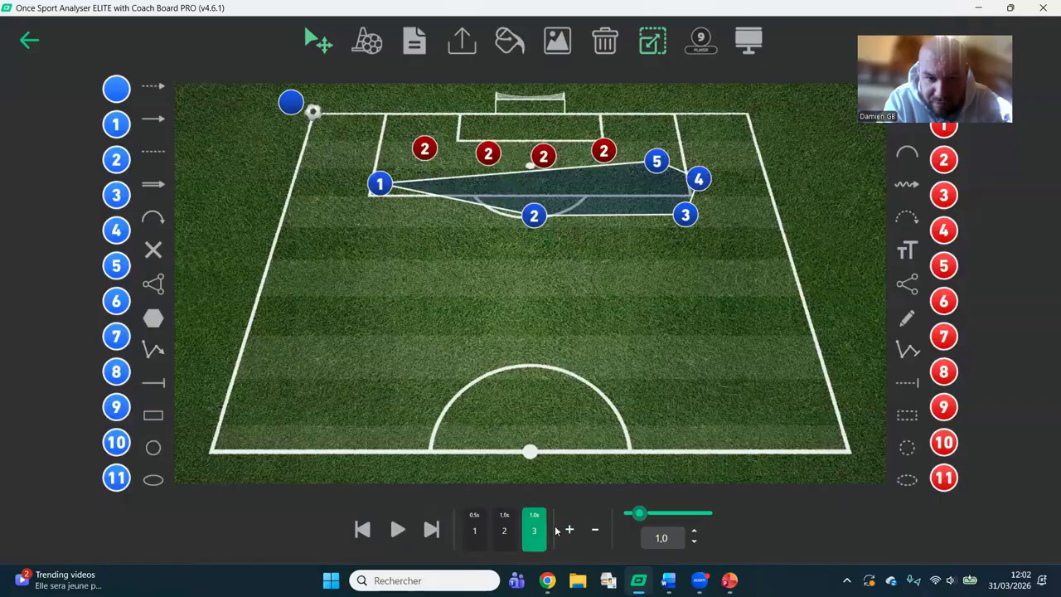
drag(533, 215, 543, 248)
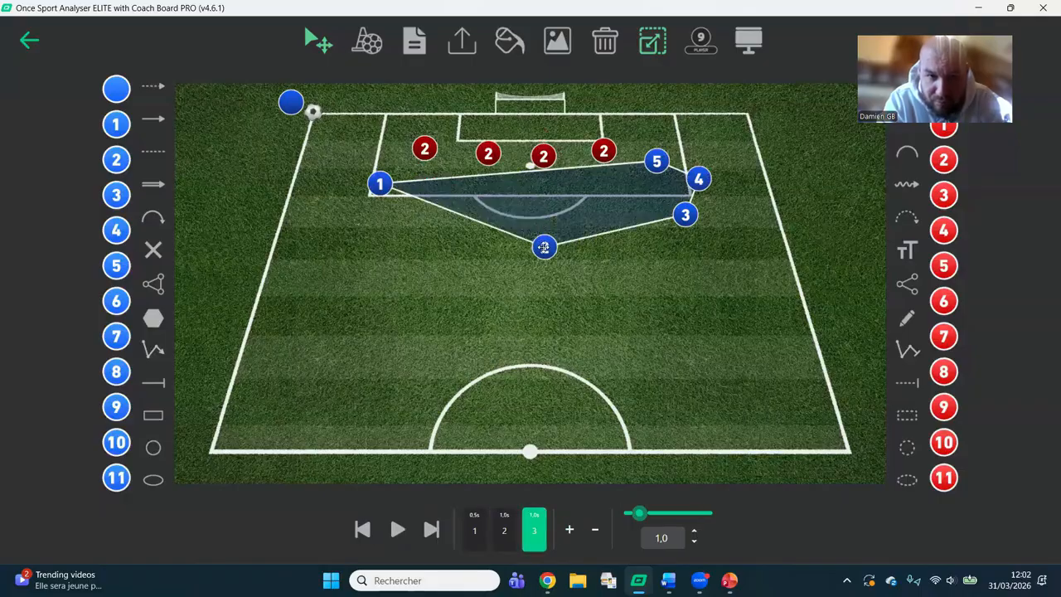
drag(381, 184, 462, 213)
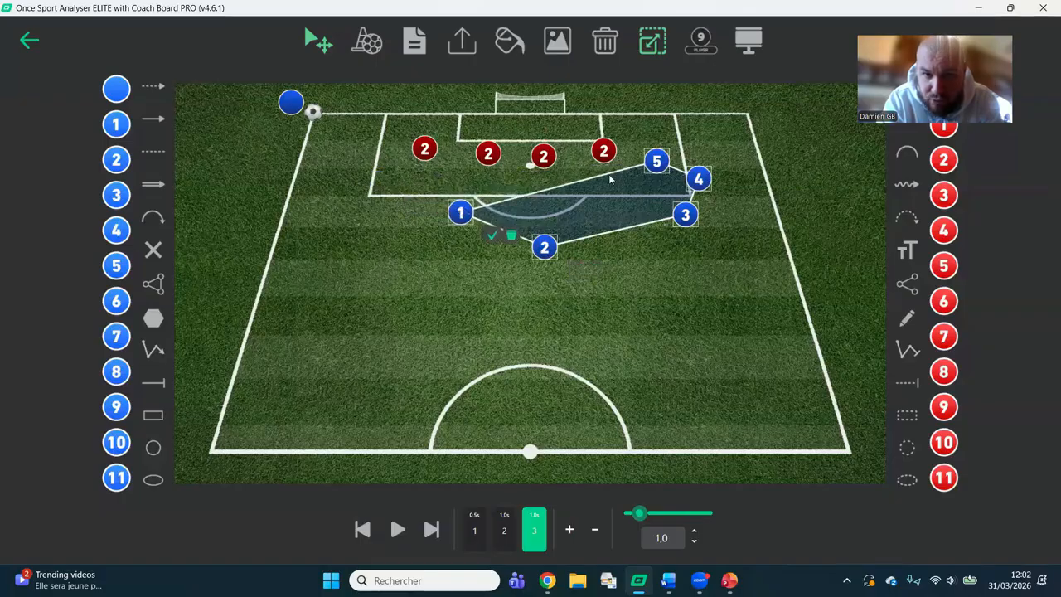
drag(657, 161, 647, 199)
drag(607, 151, 612, 172)
drag(551, 158, 525, 178)
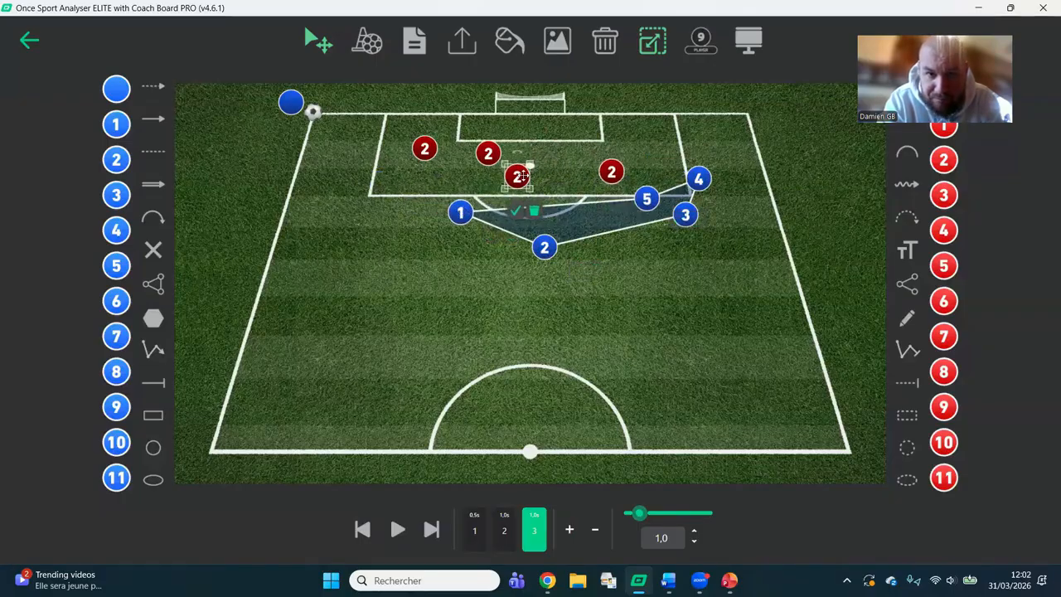
click(516, 212)
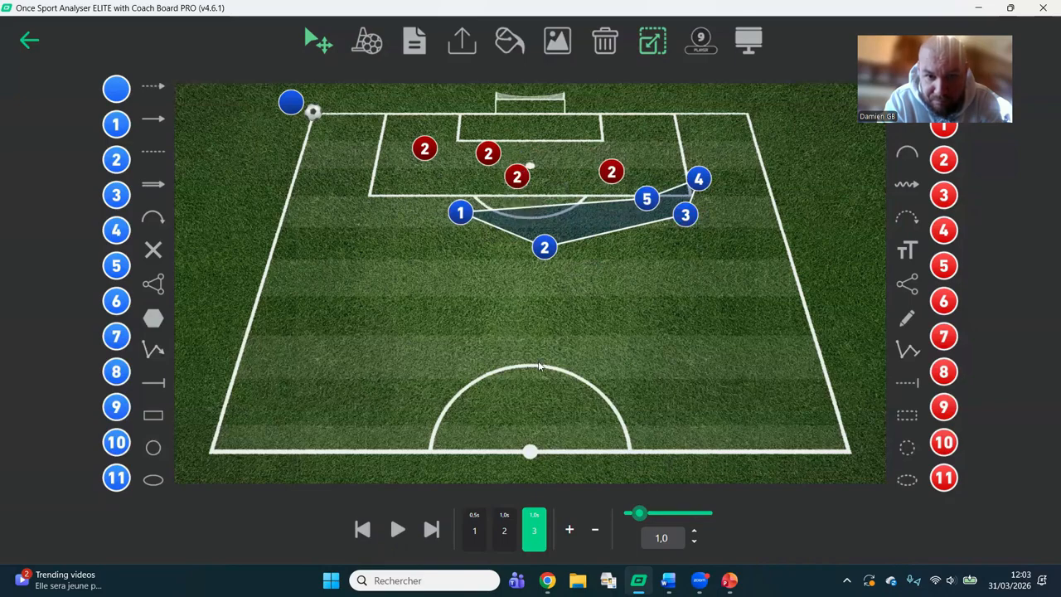
Add a fourth frame with blue player 5 running to the six-yard box and the two corner-side red players moved toward the penalty spot.
click(569, 531)
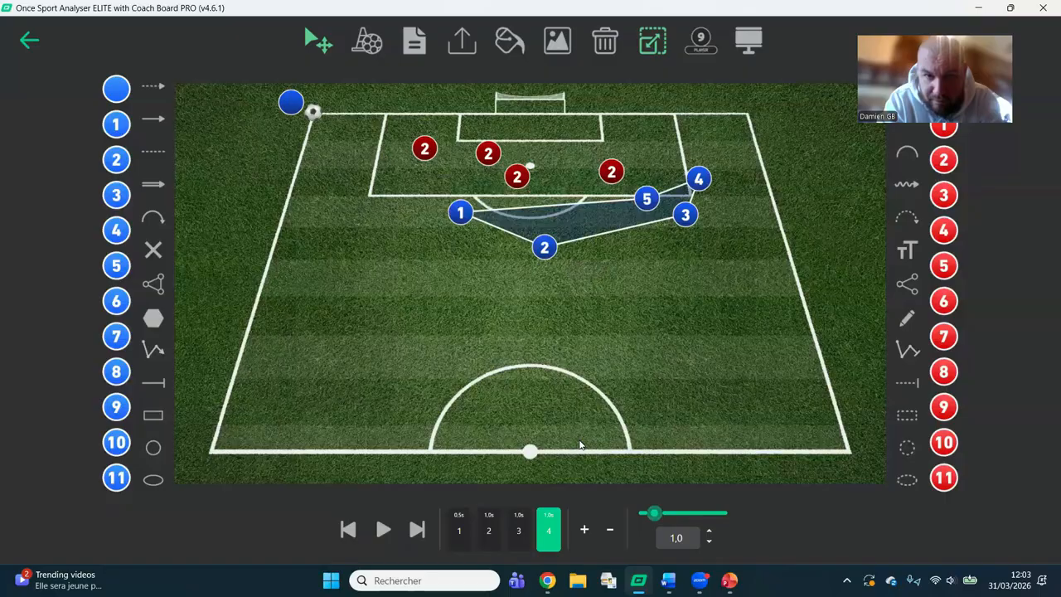
drag(647, 199, 556, 147)
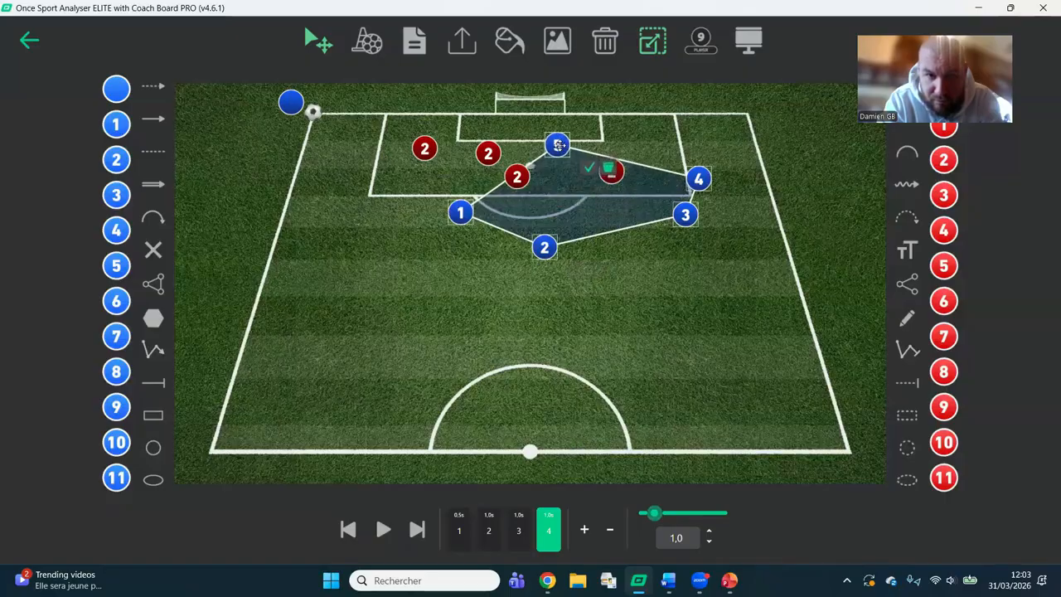
mouse_move(489, 153)
mouse_down()
mouse_move(455, 168)
mouse_move(490, 162)
mouse_up()
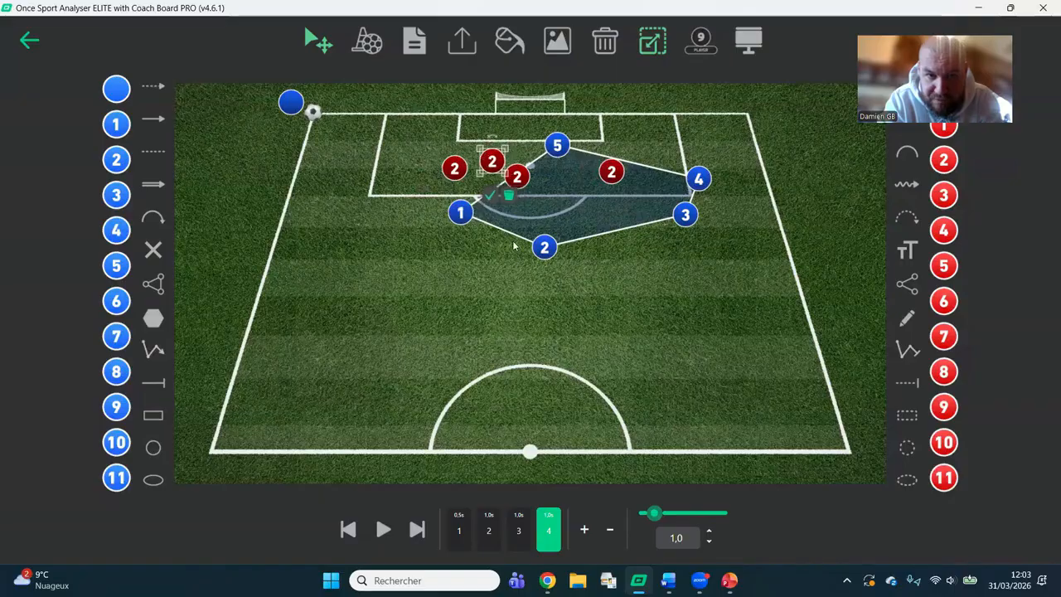
click(492, 197)
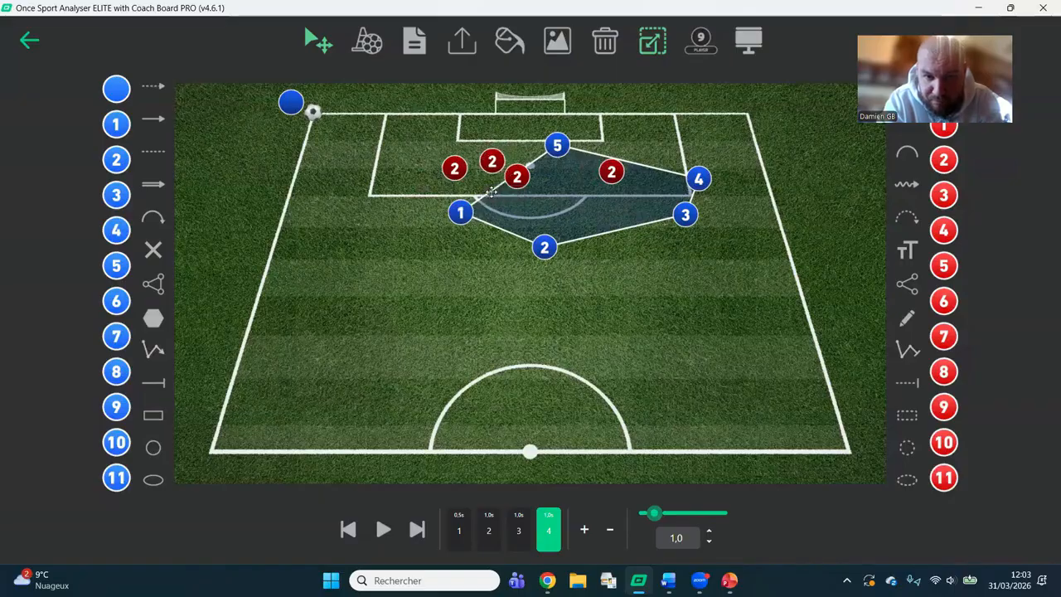
Add a fifth frame and move the ball from the corner to just beside blue player 5.
click(585, 531)
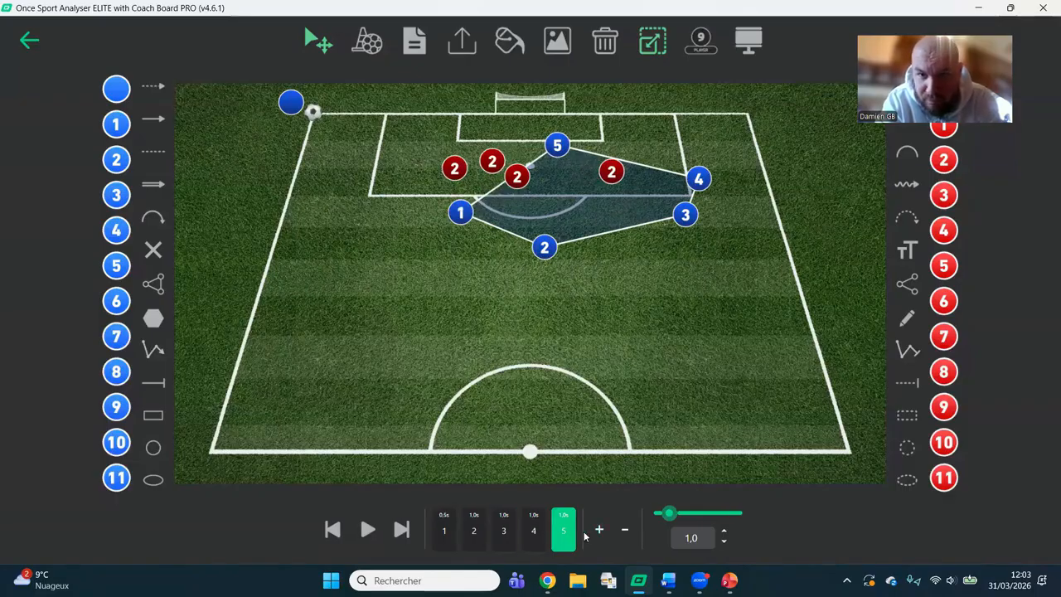
drag(329, 114, 554, 136)
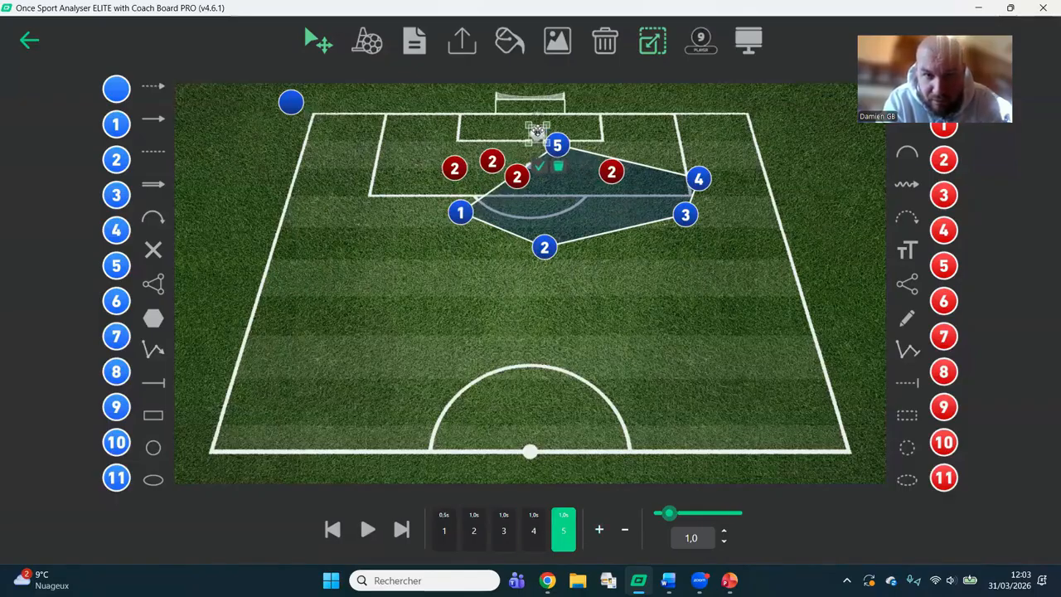
click(539, 163)
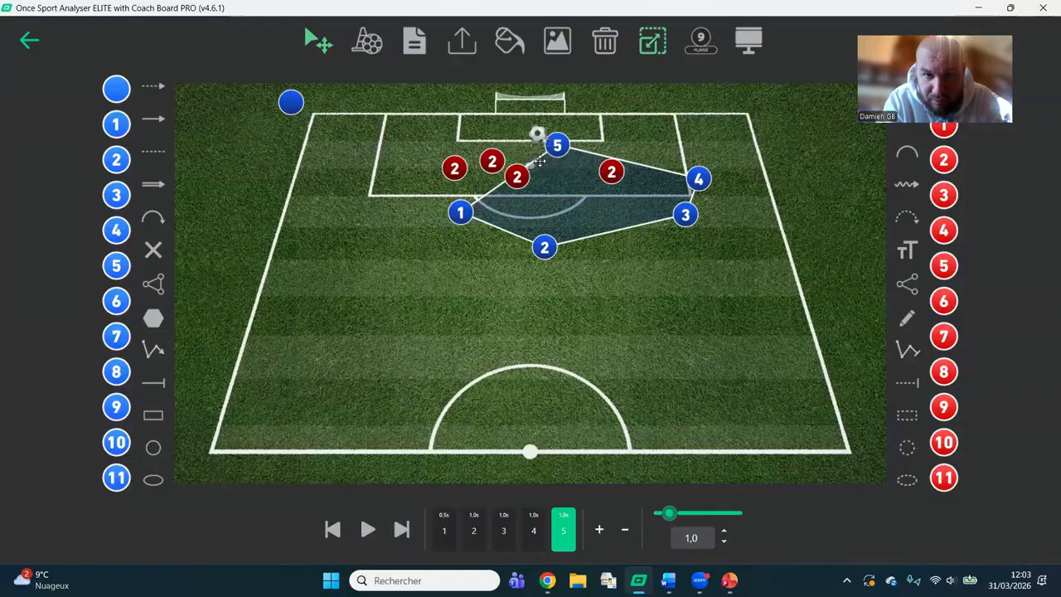
Add a sixth frame with the ball in the goal and play the animation.
click(601, 532)
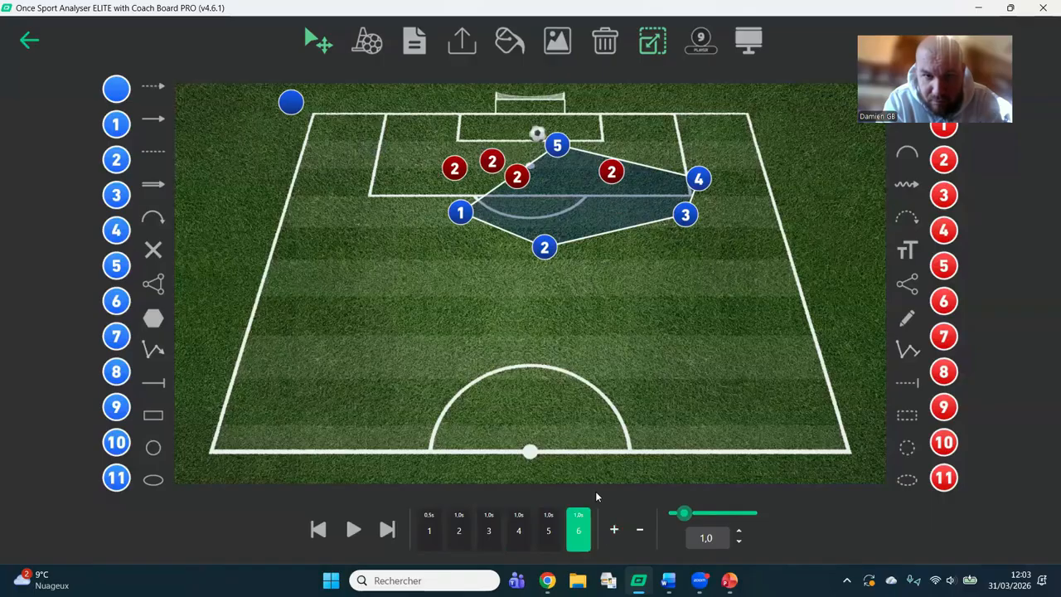
drag(537, 133, 520, 105)
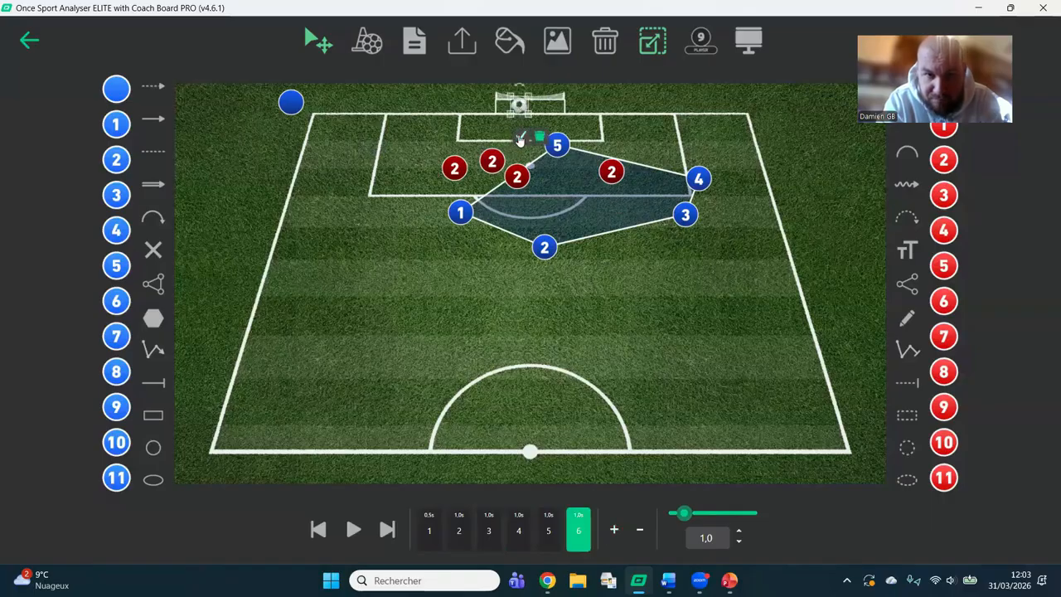
click(521, 138)
click(353, 529)
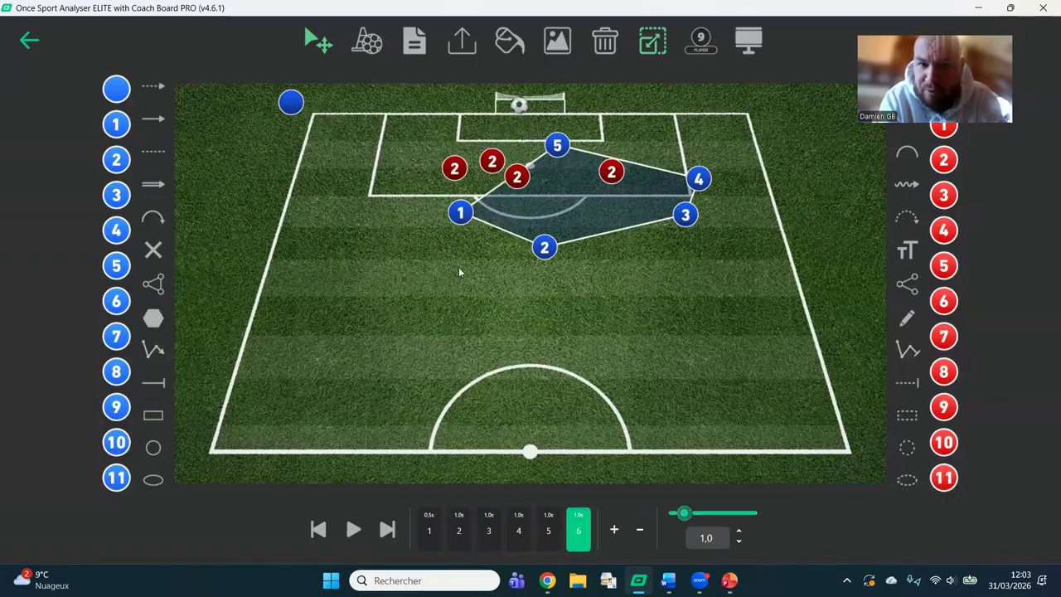
View the scheme's export options, close them without exporting, and return to the list of saved Coach Board schemes.
click(461, 53)
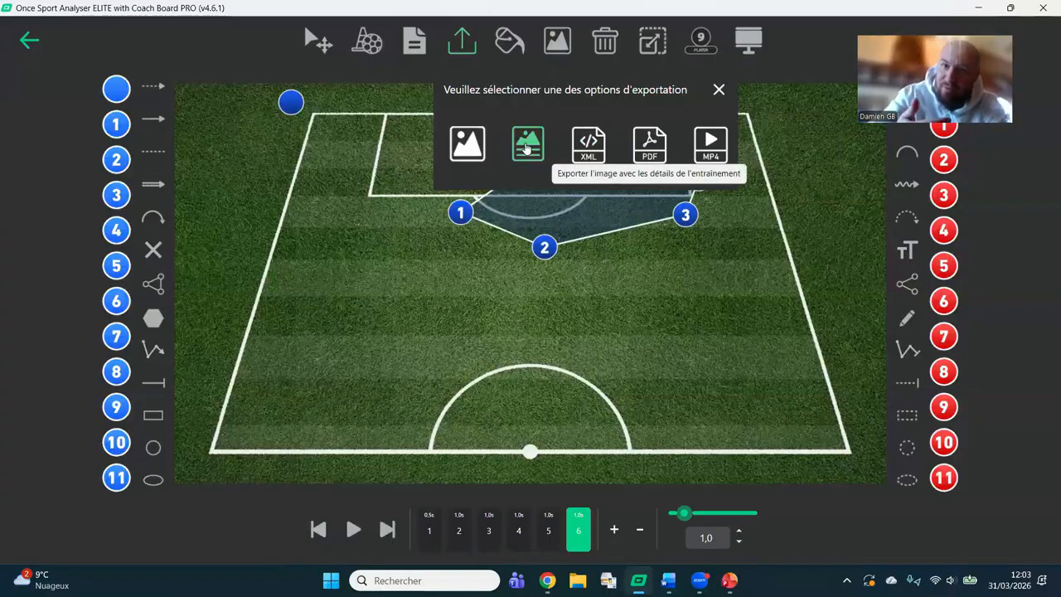
click(718, 90)
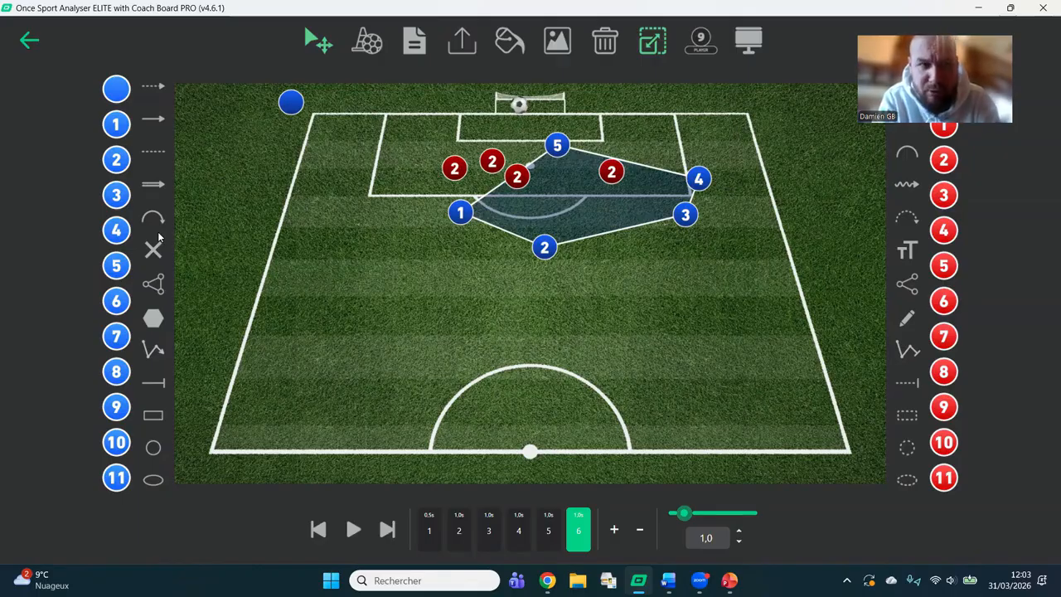
click(29, 43)
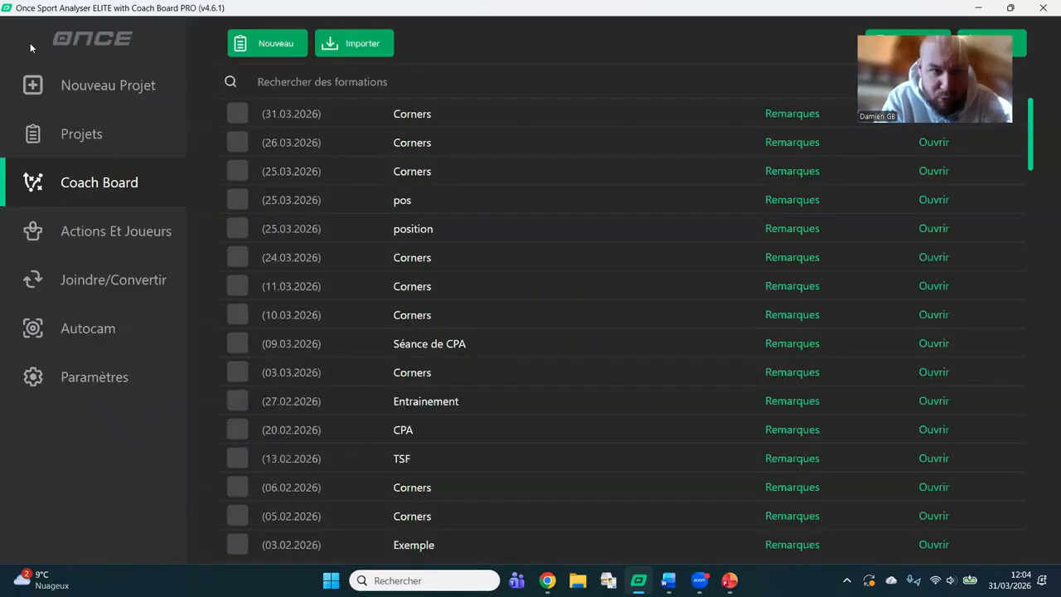
Go to the Actions Et Joueurs section and add a new template.
click(149, 232)
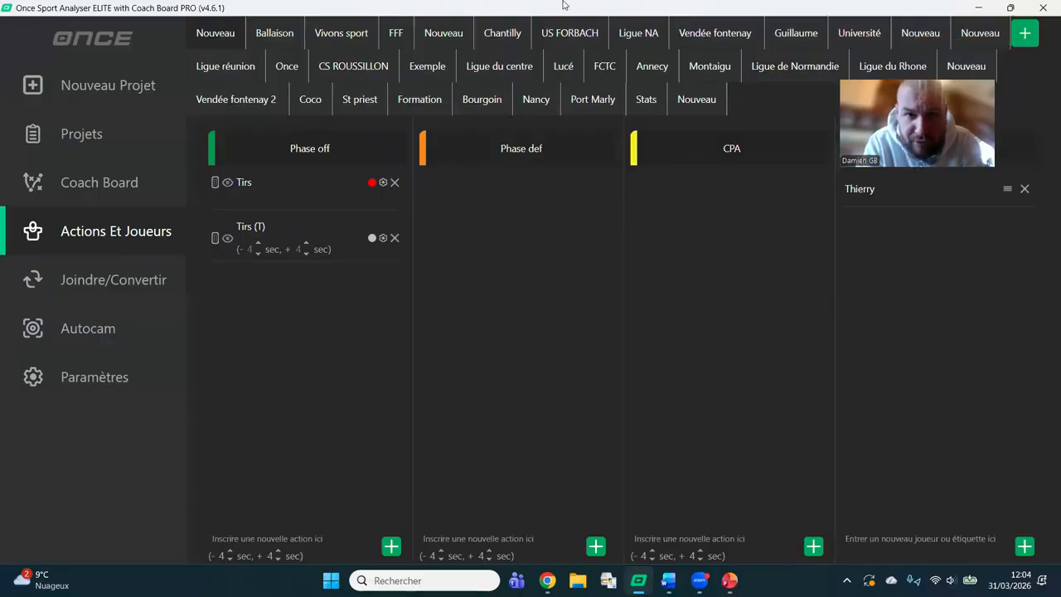
click(704, 105)
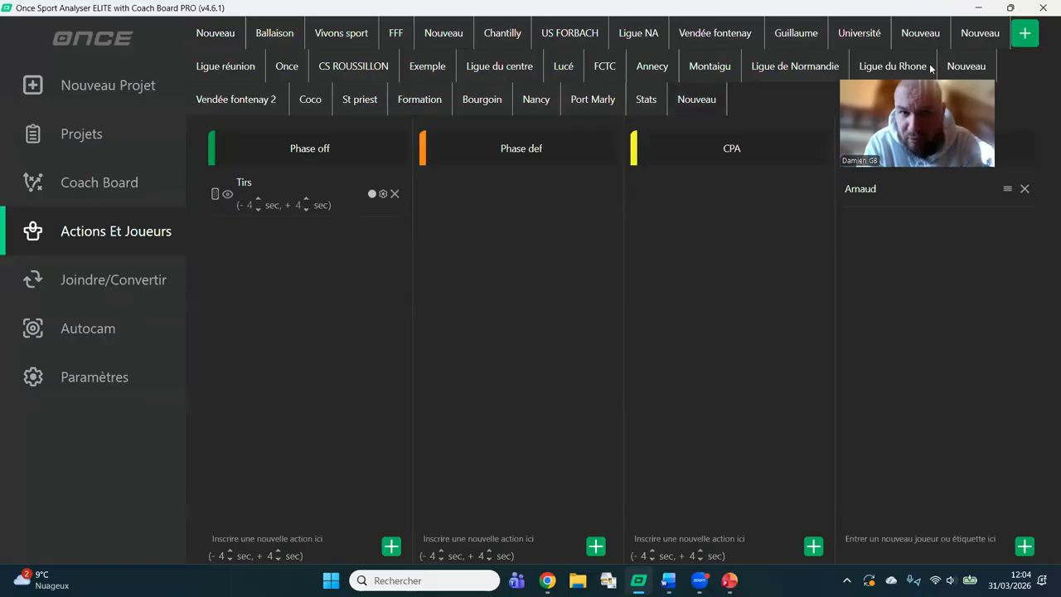
click(1027, 33)
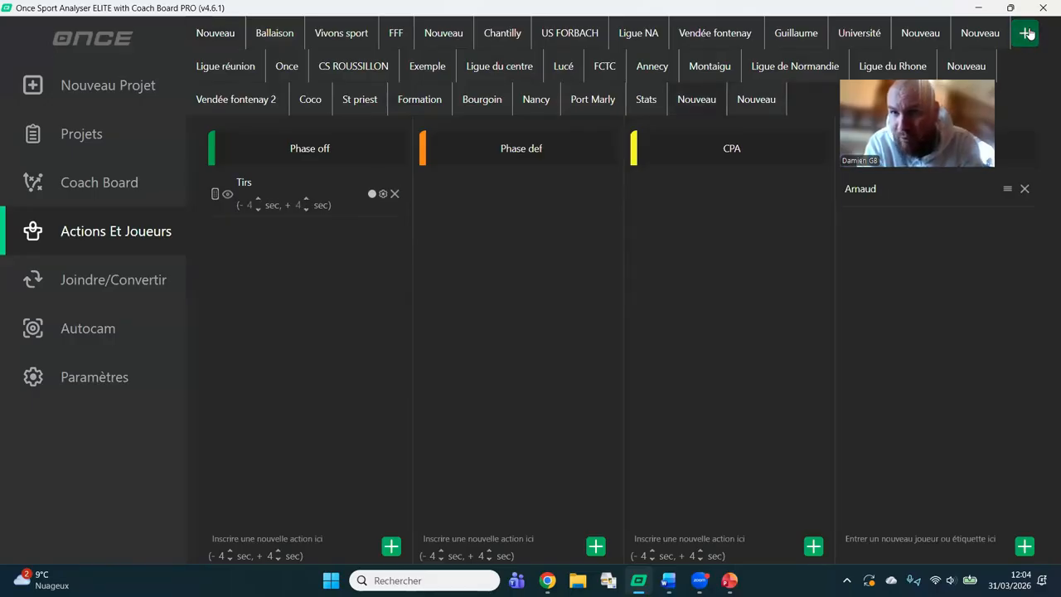
Rename the newly added template as Webinaire.
click(754, 100)
right_click(754, 101)
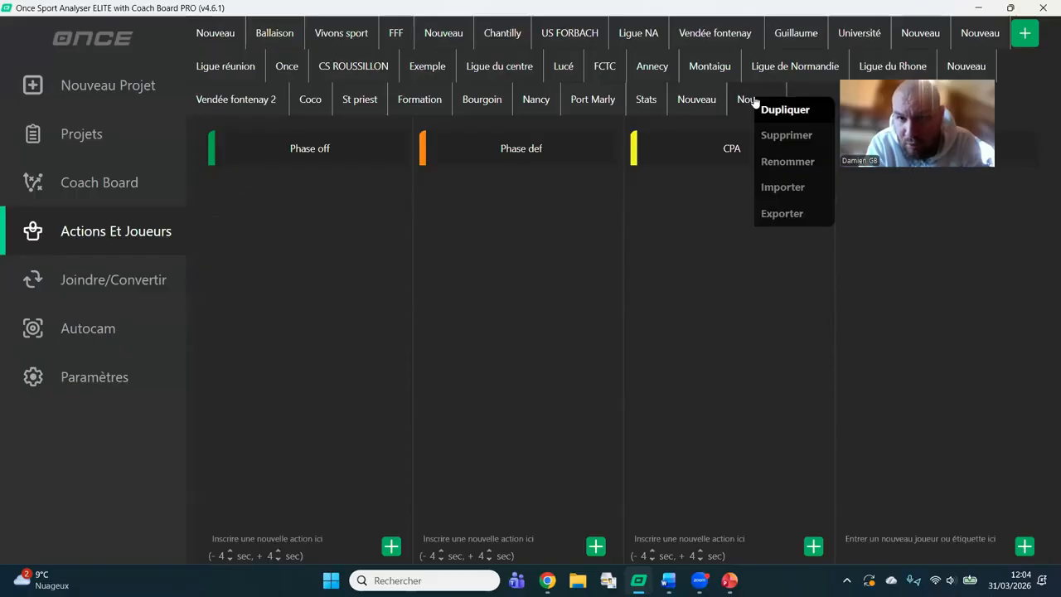
click(786, 159)
key(BackSpace)
key(BackSpace)
key(BackSpace)
key(BackSpace)
key(BackSpace)
key(BackSpace)
key(BackSpace)
text(W)
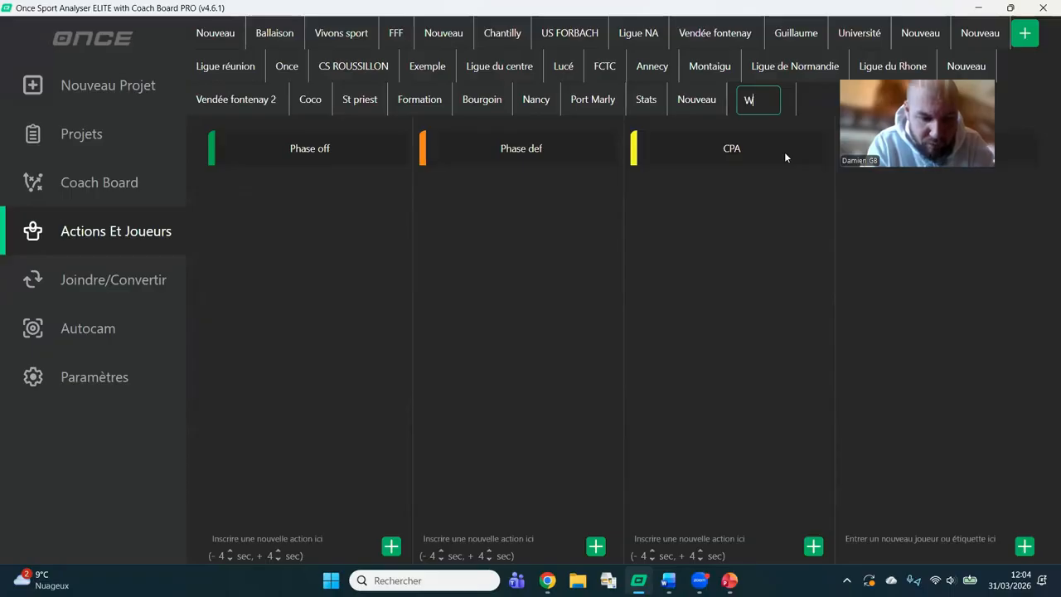
text(ebinaire)
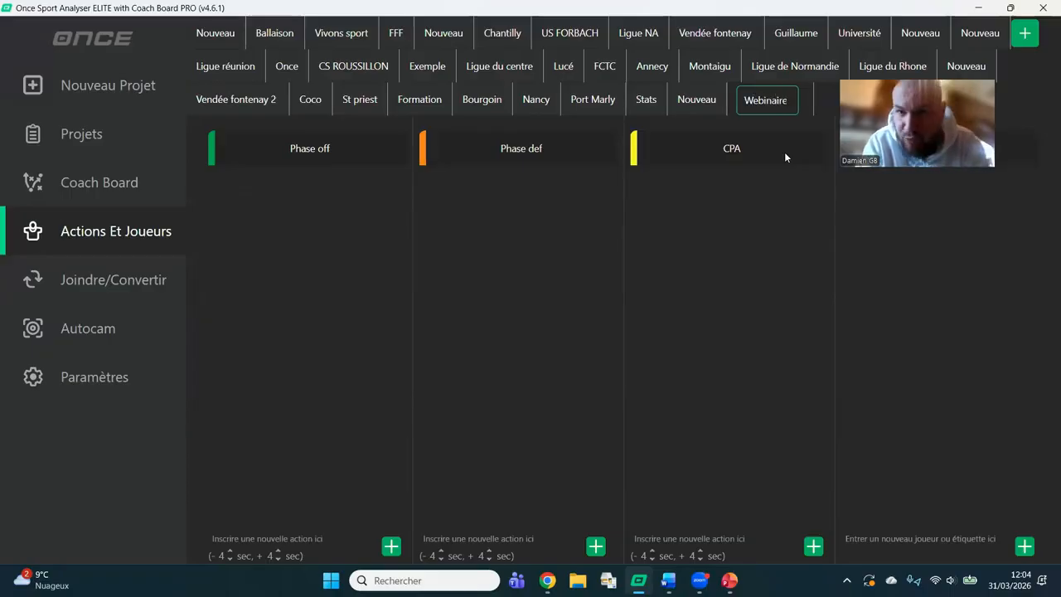
click(823, 99)
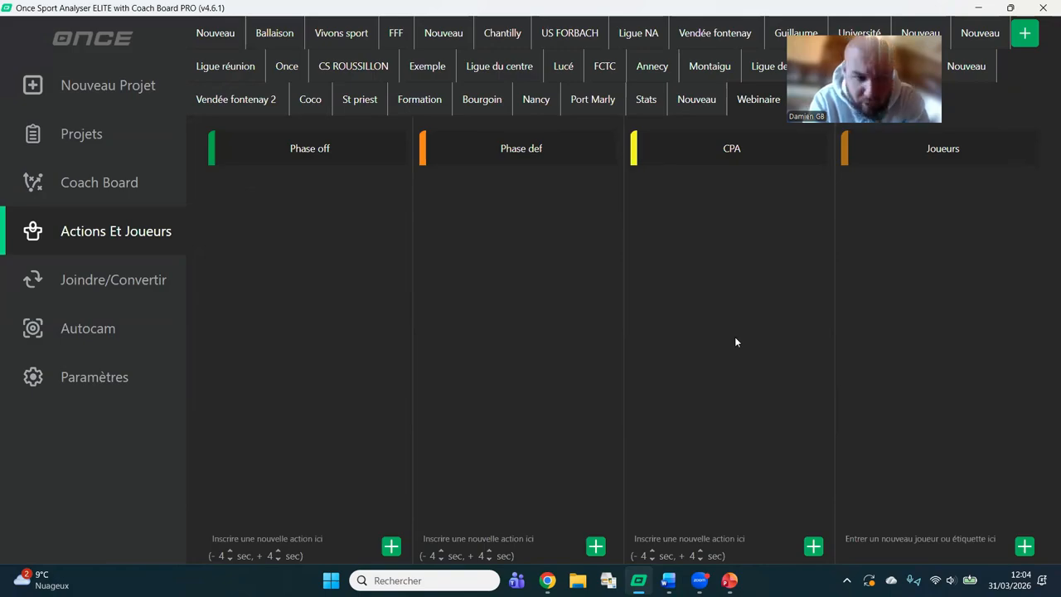
Open the Phase off, Phase def and CPA column titles for editing, keeping their names.
double_click(306, 152)
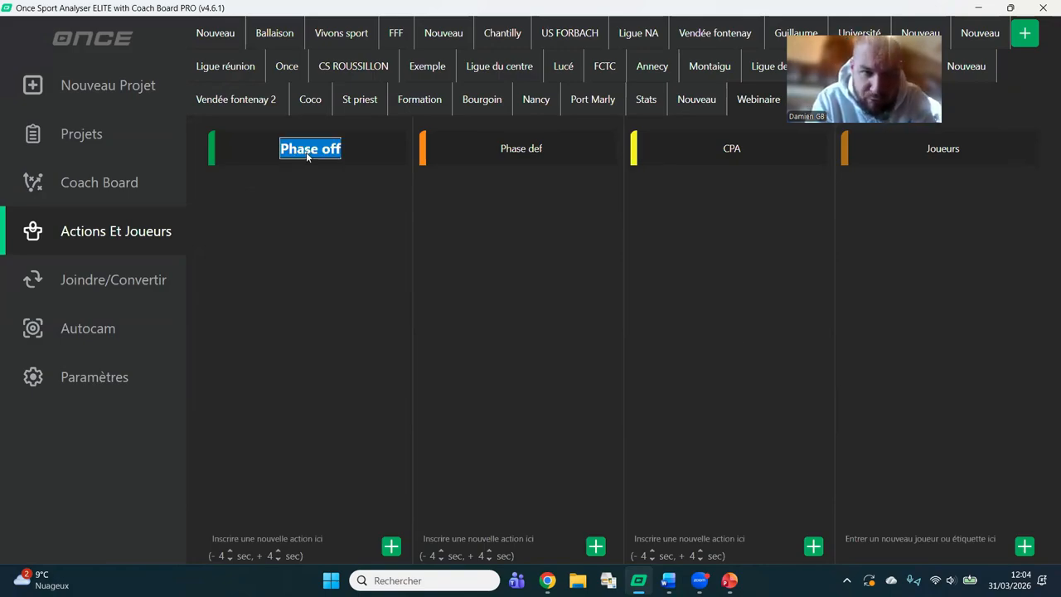
double_click(509, 148)
double_click(734, 152)
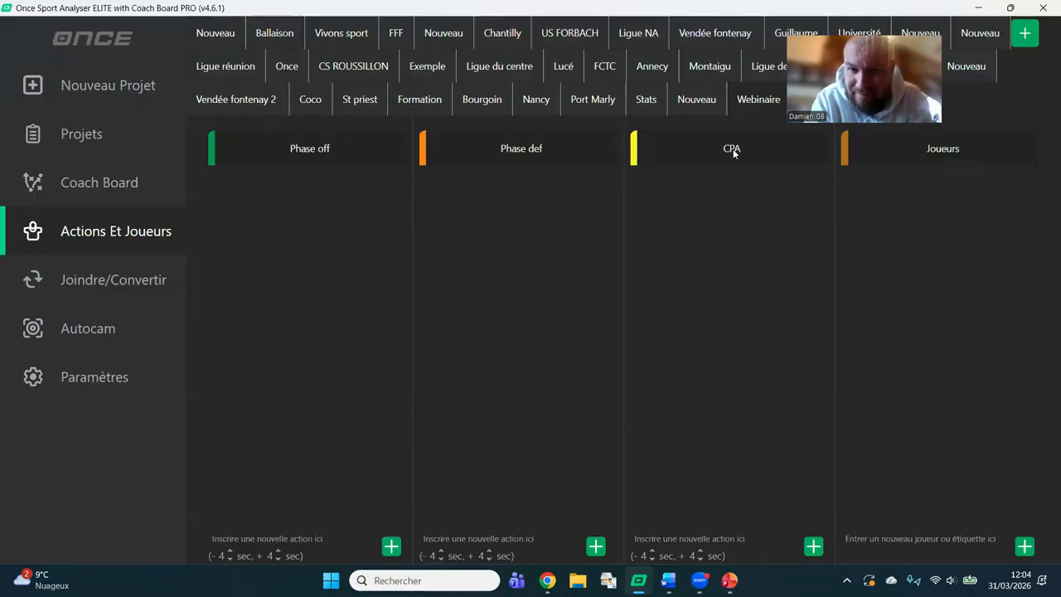
double_click(523, 149)
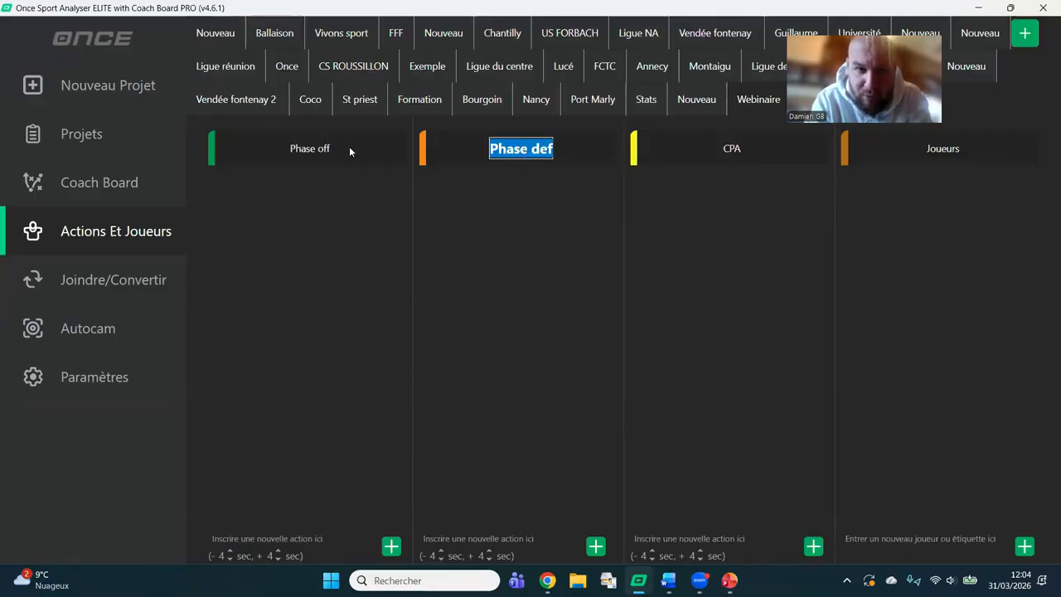
double_click(319, 151)
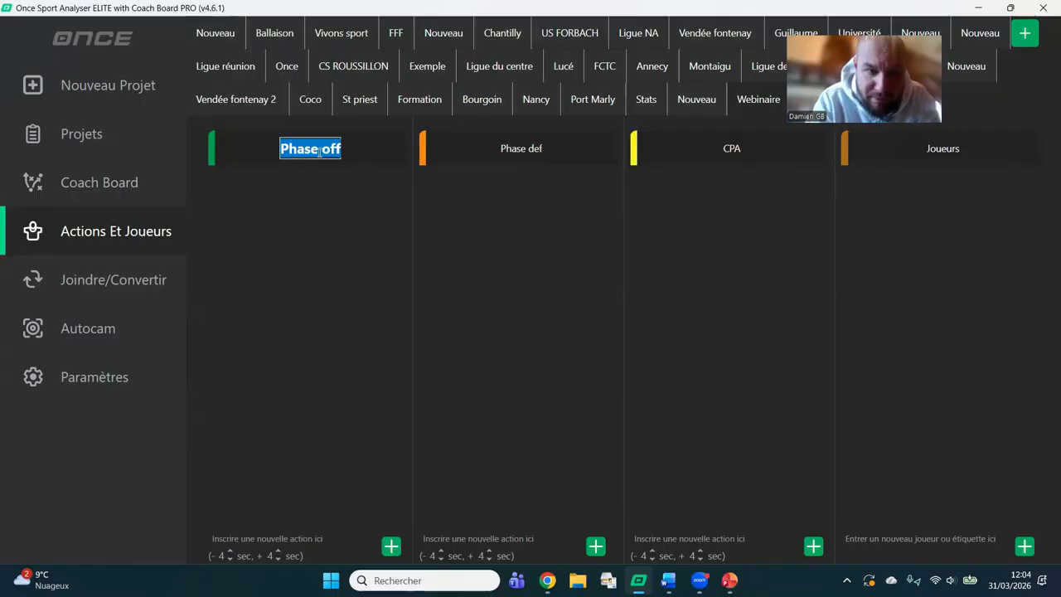
Add an action named Tirs to the Phase off column.
click(324, 540)
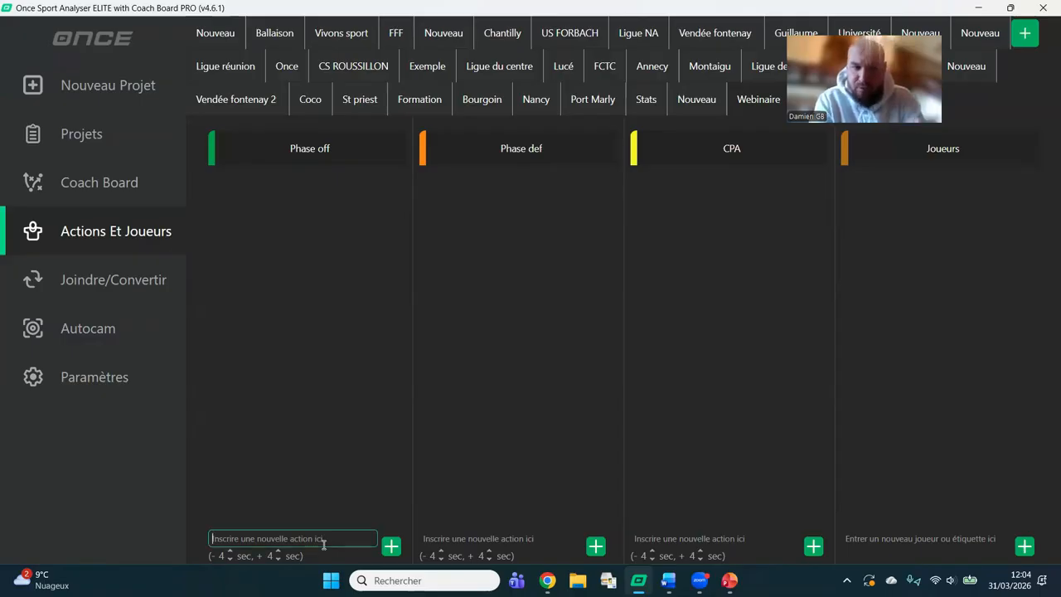
click(477, 538)
click(354, 540)
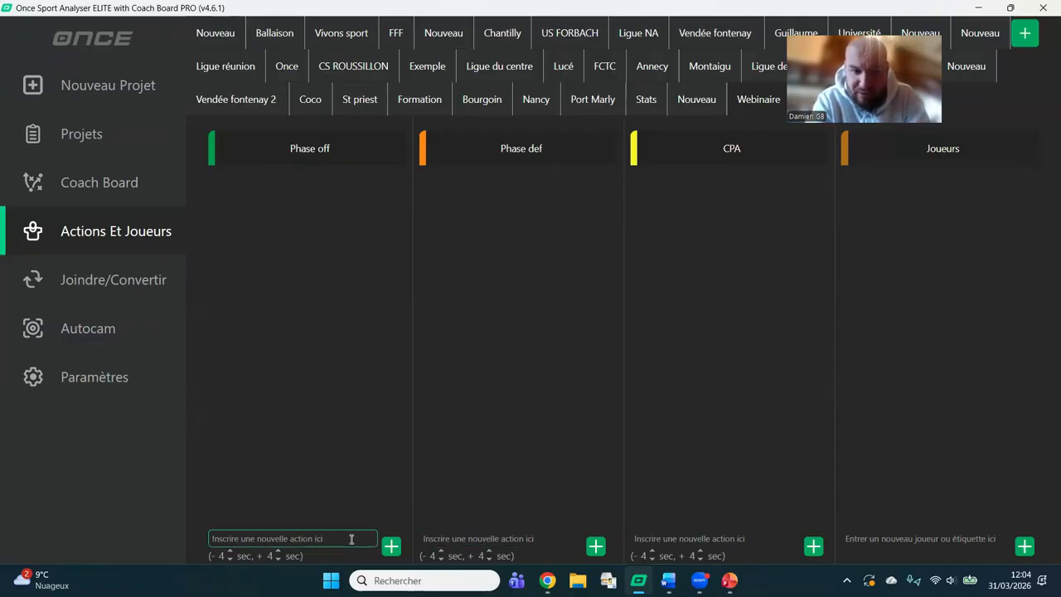
text(1)
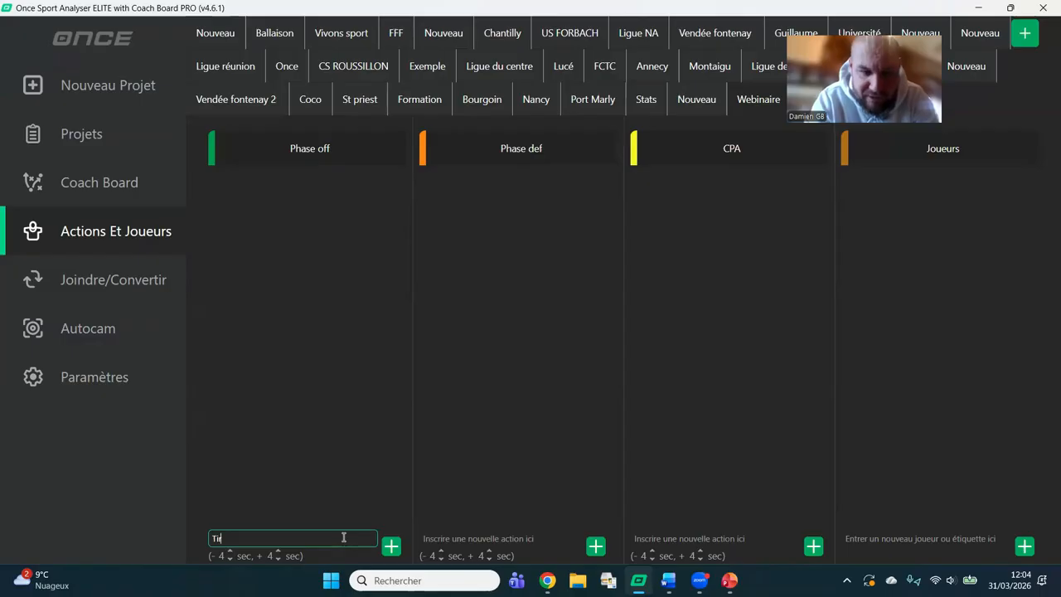
click(392, 546)
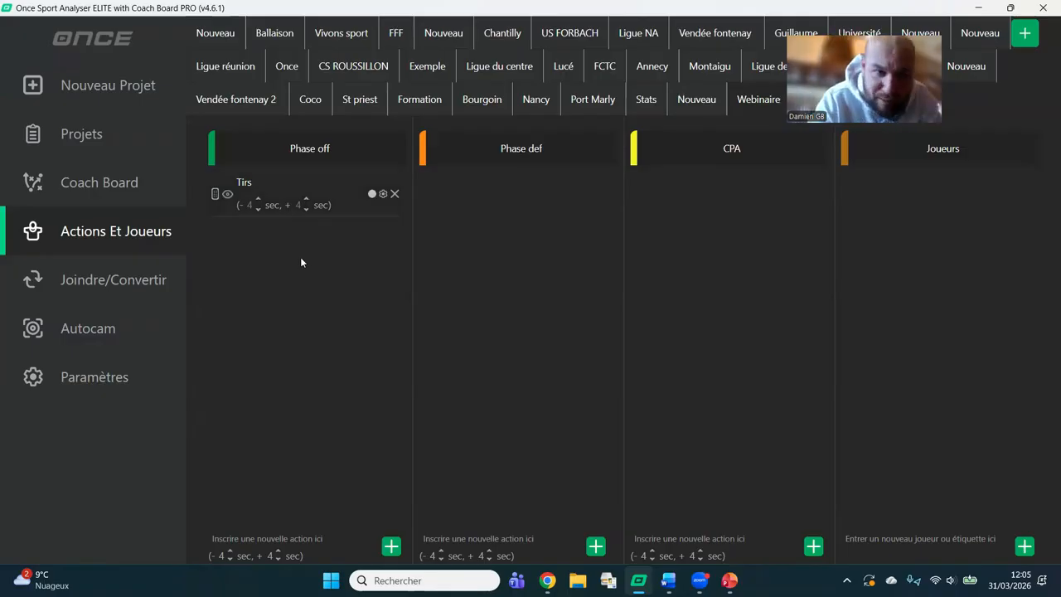
Configure the Tirs action for single-click recording with 7 seconds before and after, and assign it the shortcut T.
double_click(301, 193)
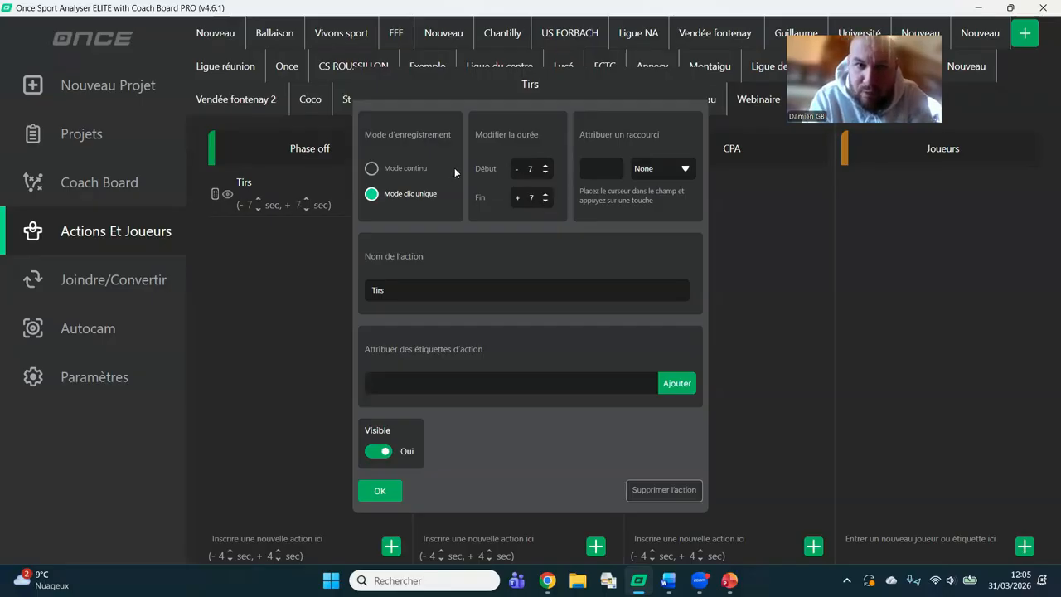
click(408, 170)
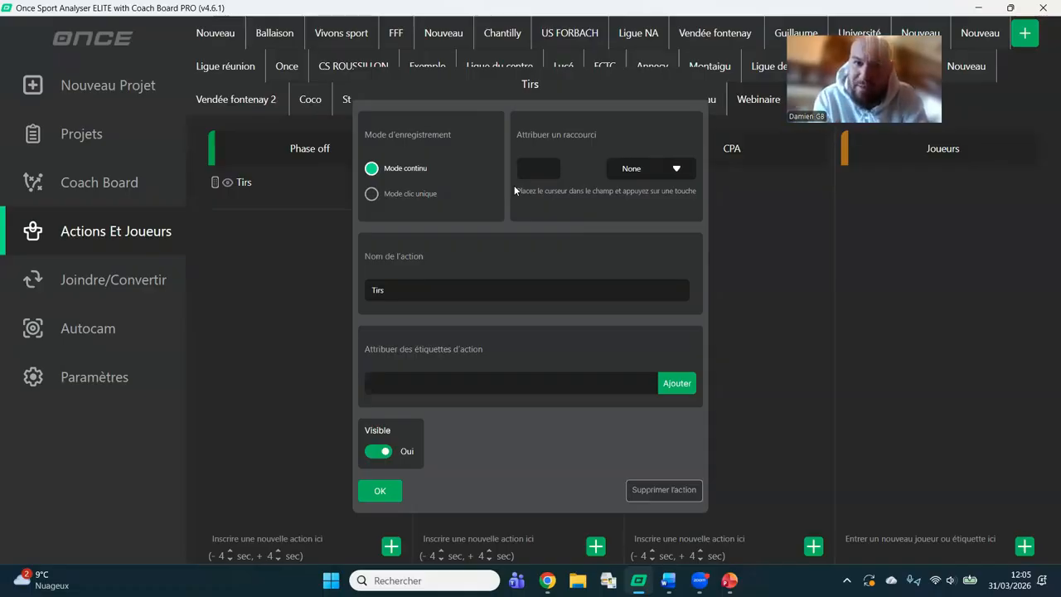
click(406, 194)
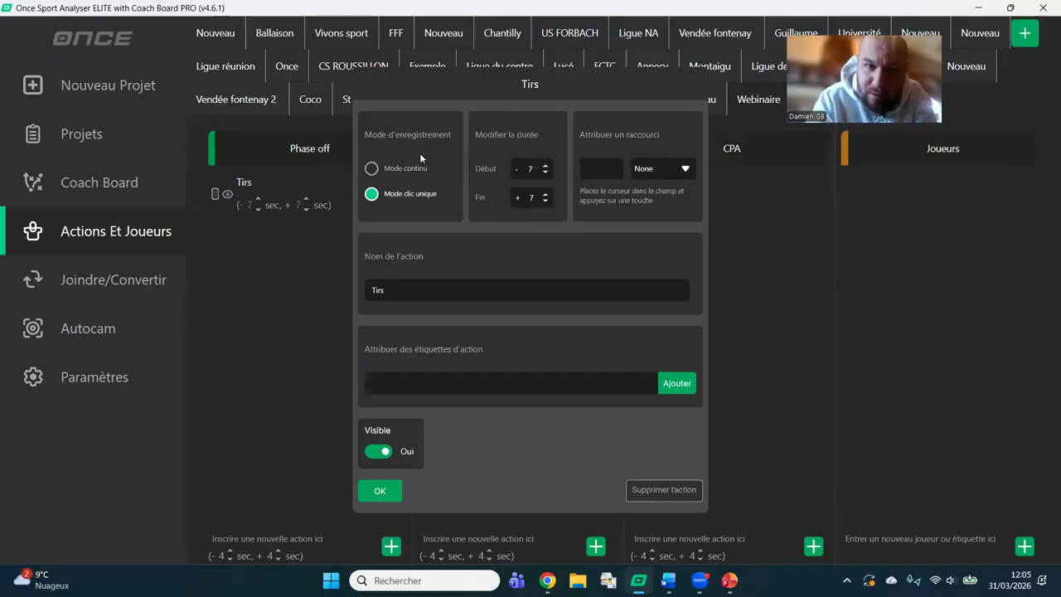
click(418, 170)
click(405, 194)
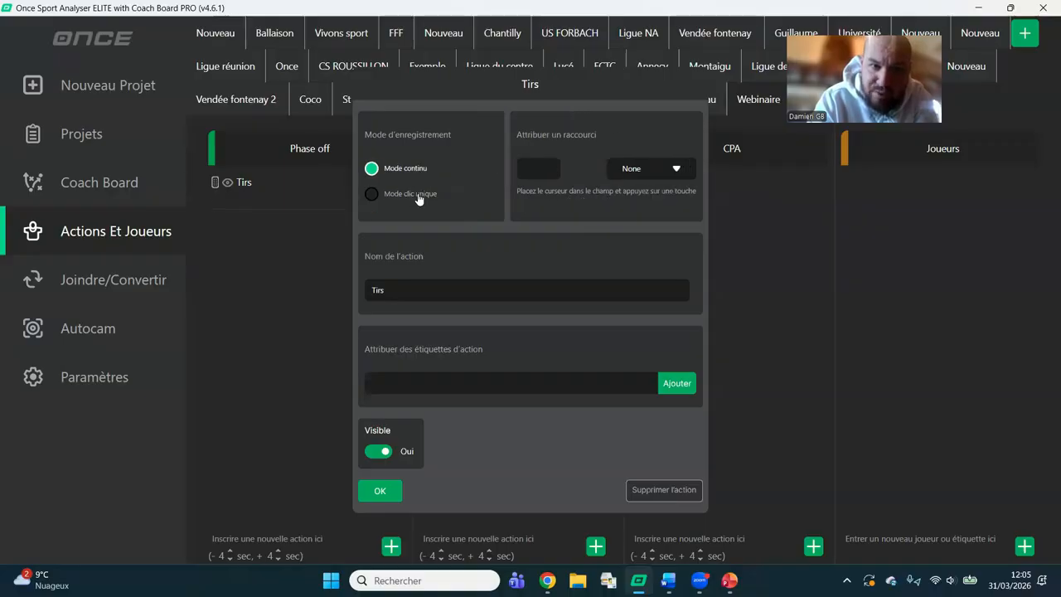
click(613, 171)
key(t)
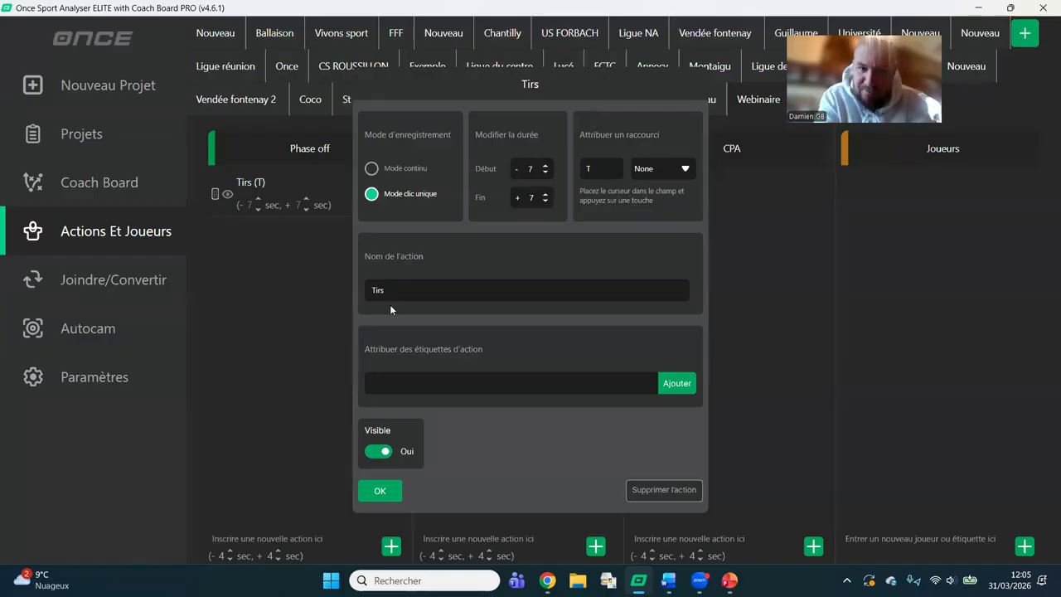
Add the labels Cadré, Non cadré and Surface to the Tirs action and confirm its settings.
text(cadre)
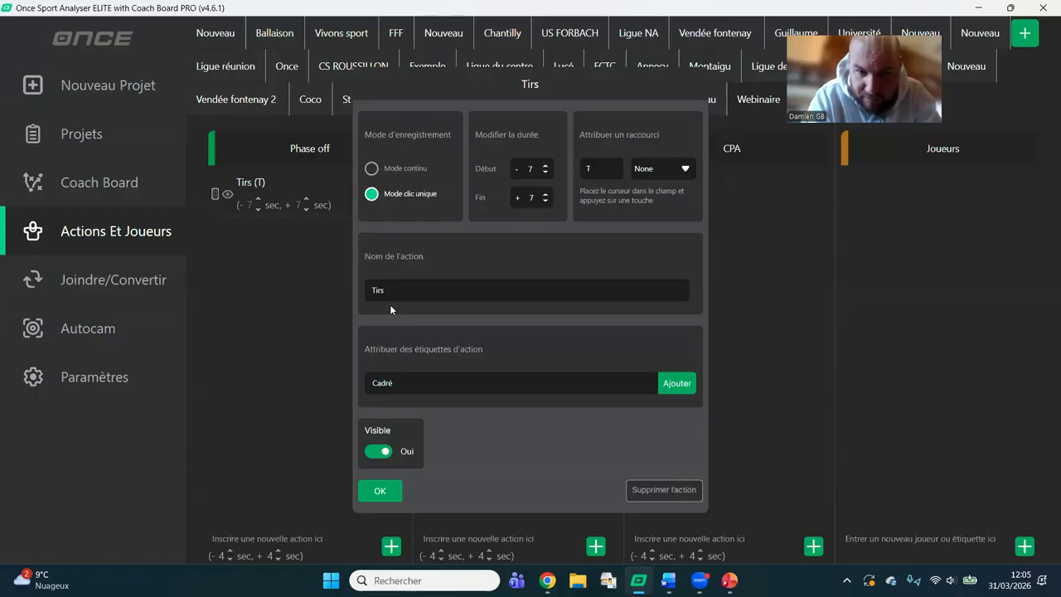
key(Return)
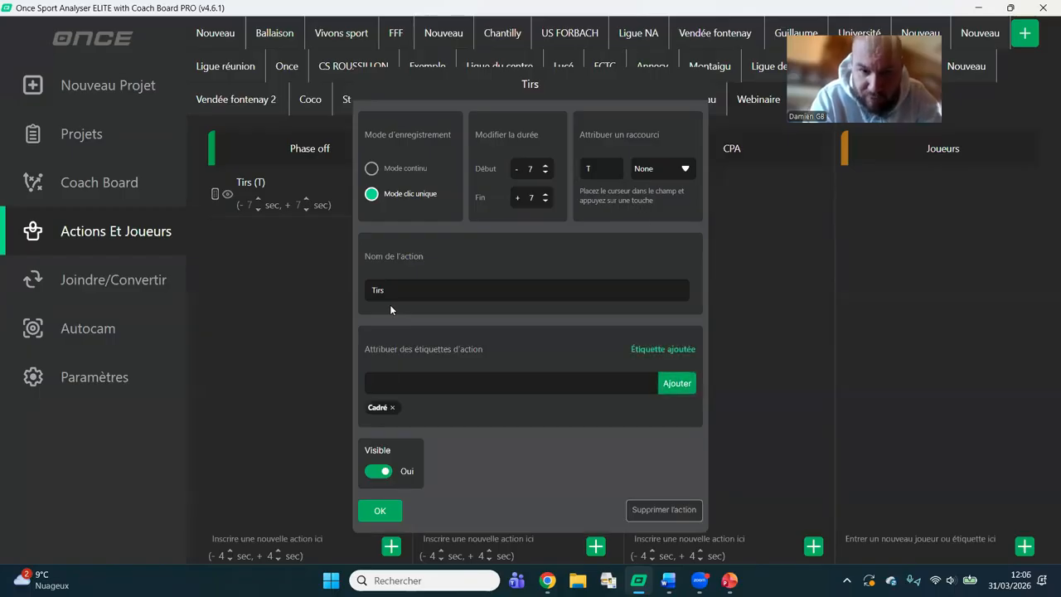
text(Nor cadré)
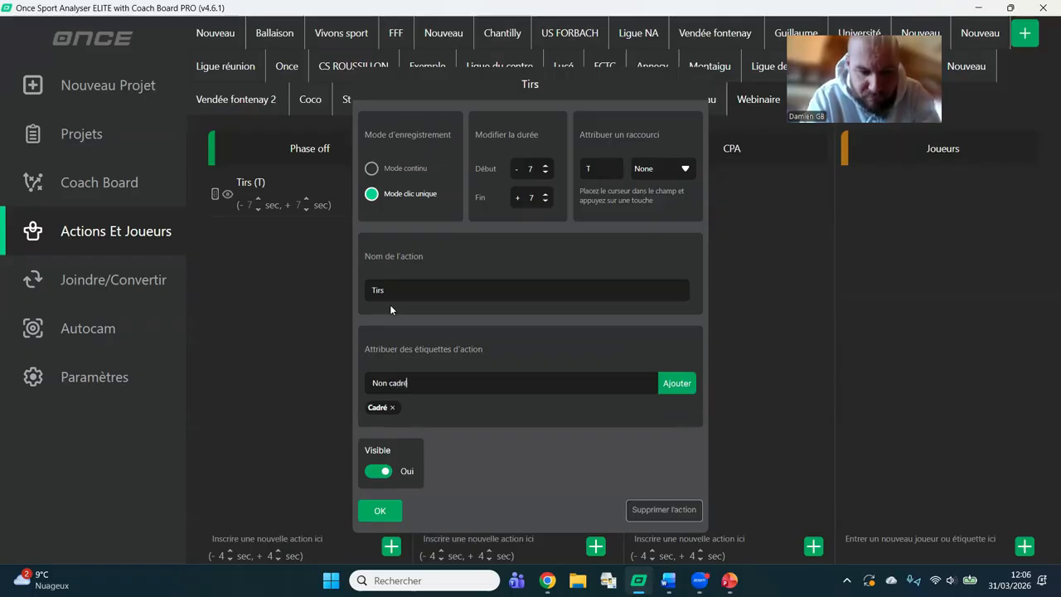
key(Return)
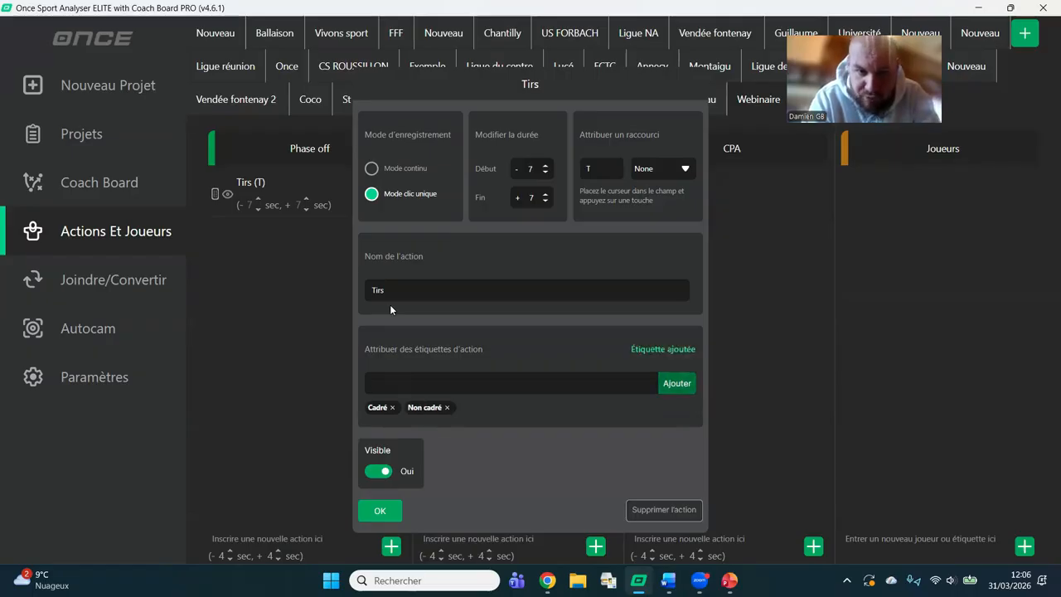
text(Surface)
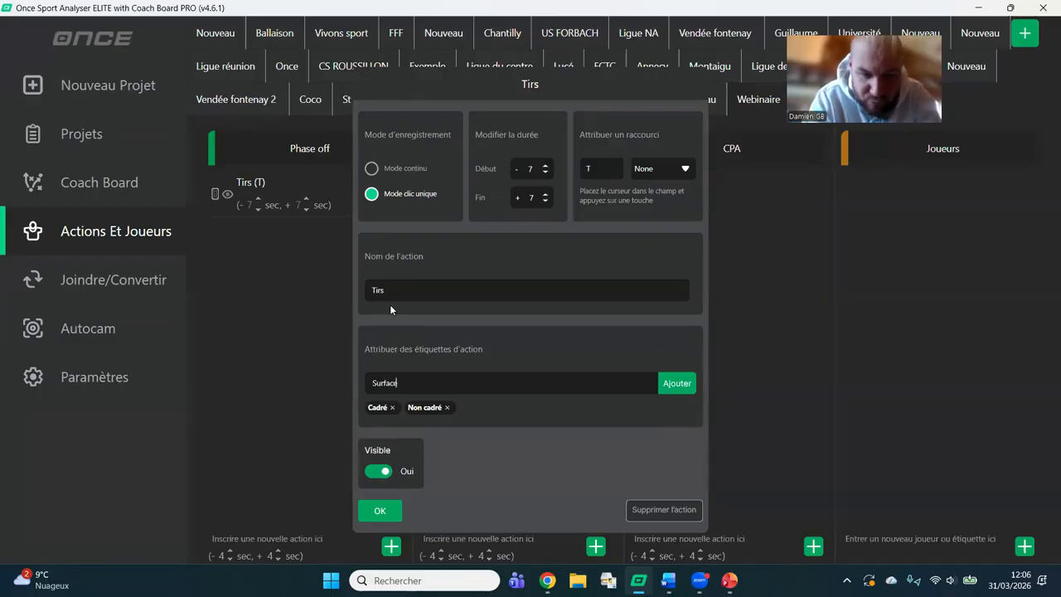
key(Return)
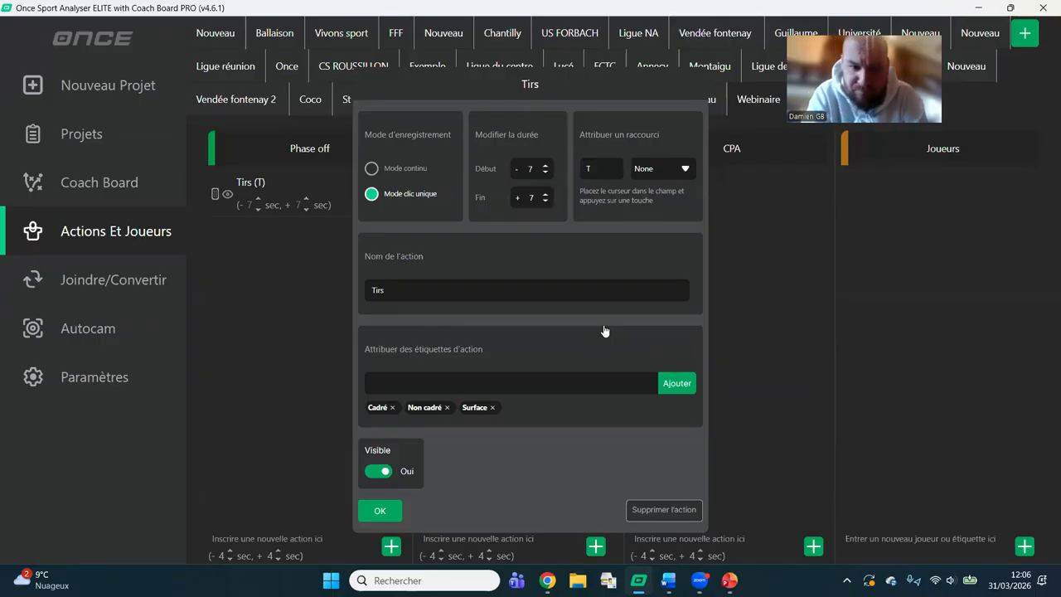
click(381, 511)
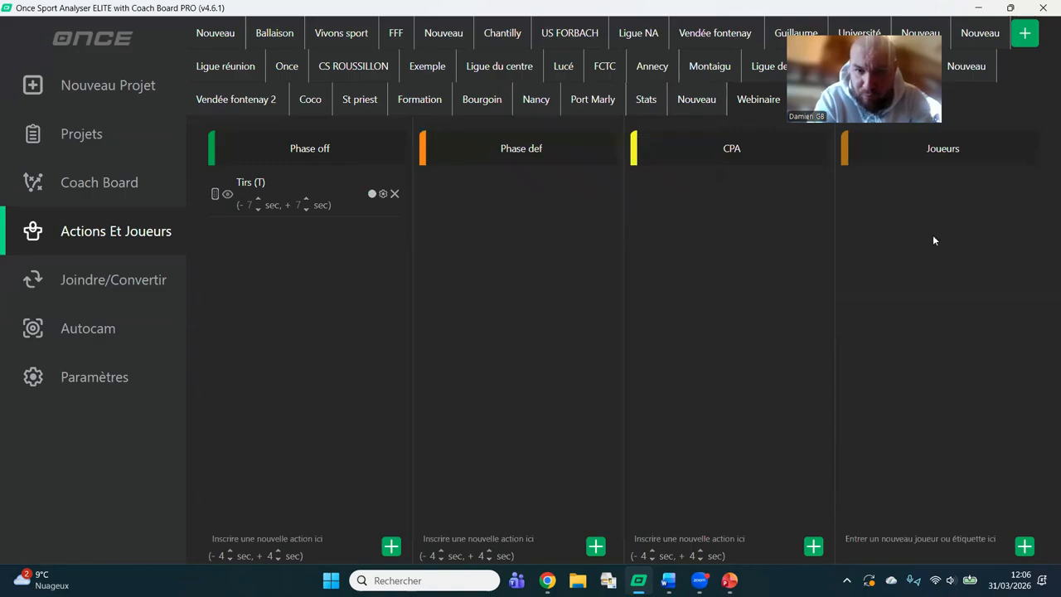
Add two players by first name to the Joueurs column.
click(912, 541)
text(Victorio)
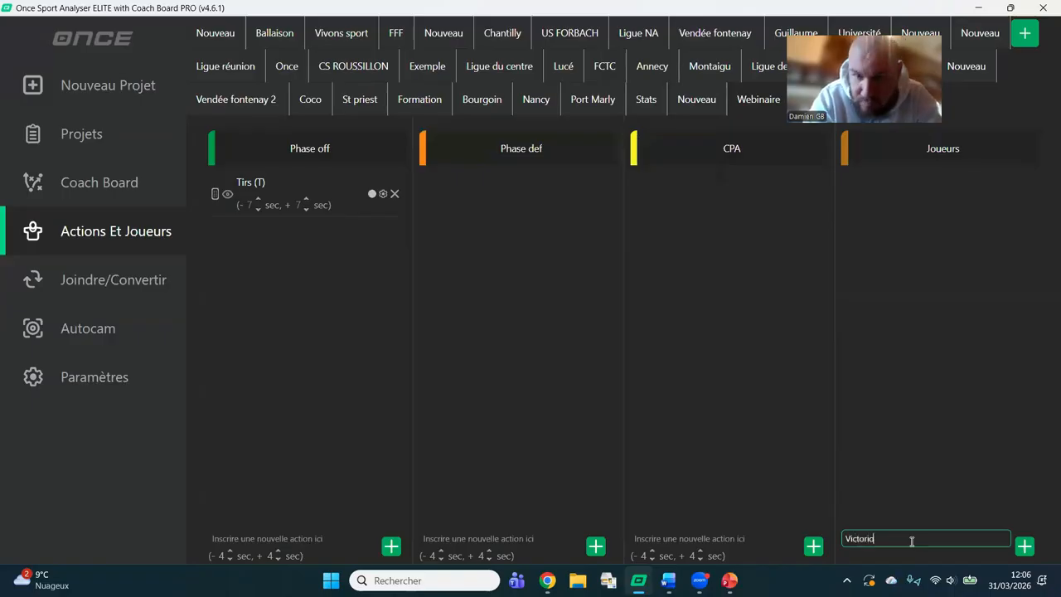
click(1025, 546)
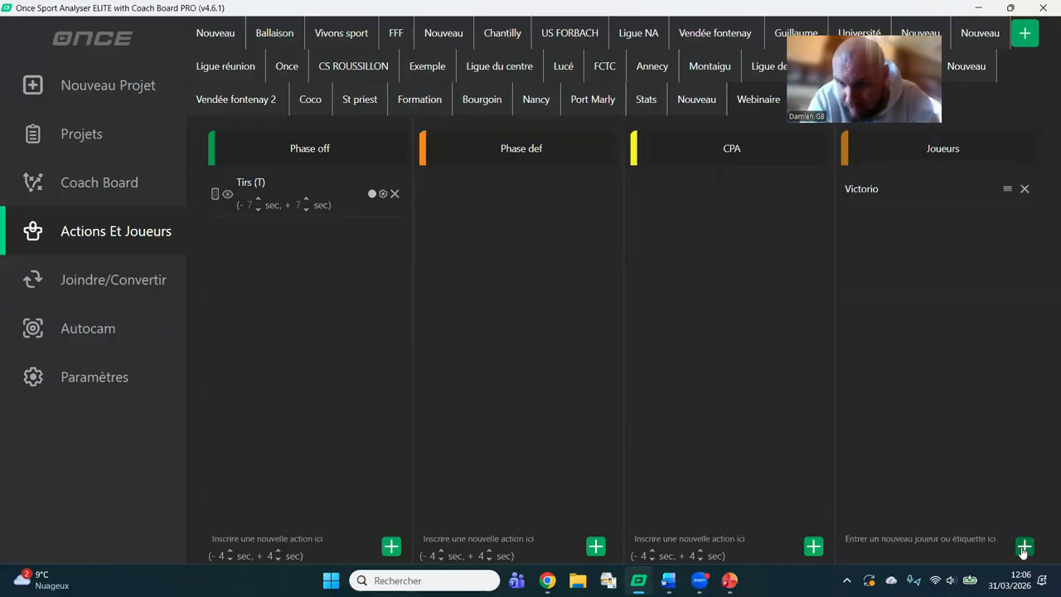
click(944, 540)
text(Romain)
click(1025, 546)
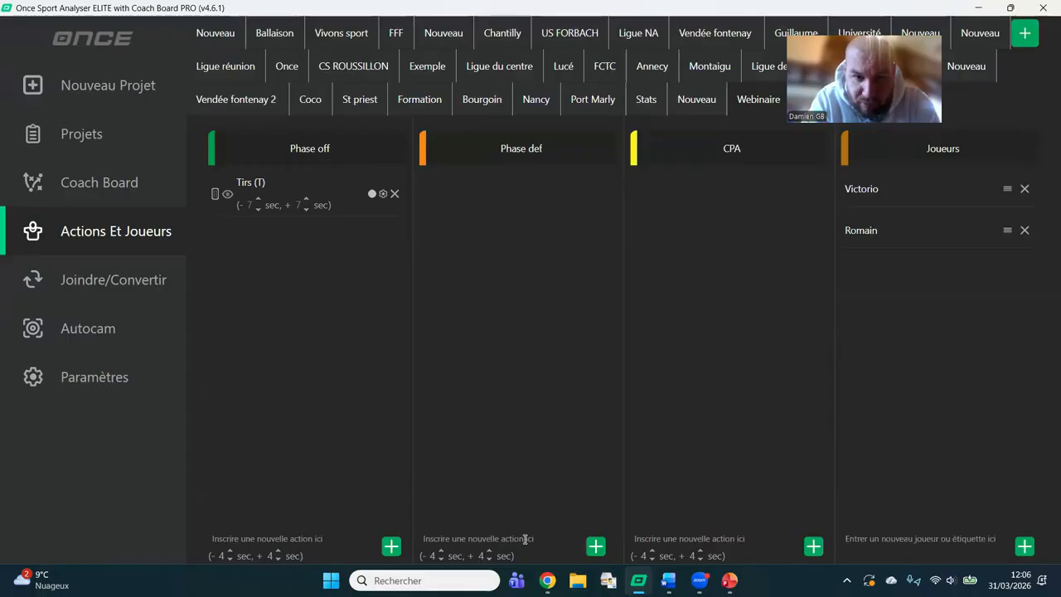
Add an action named Duels to the Phase def column.
click(482, 538)
text(Duels)
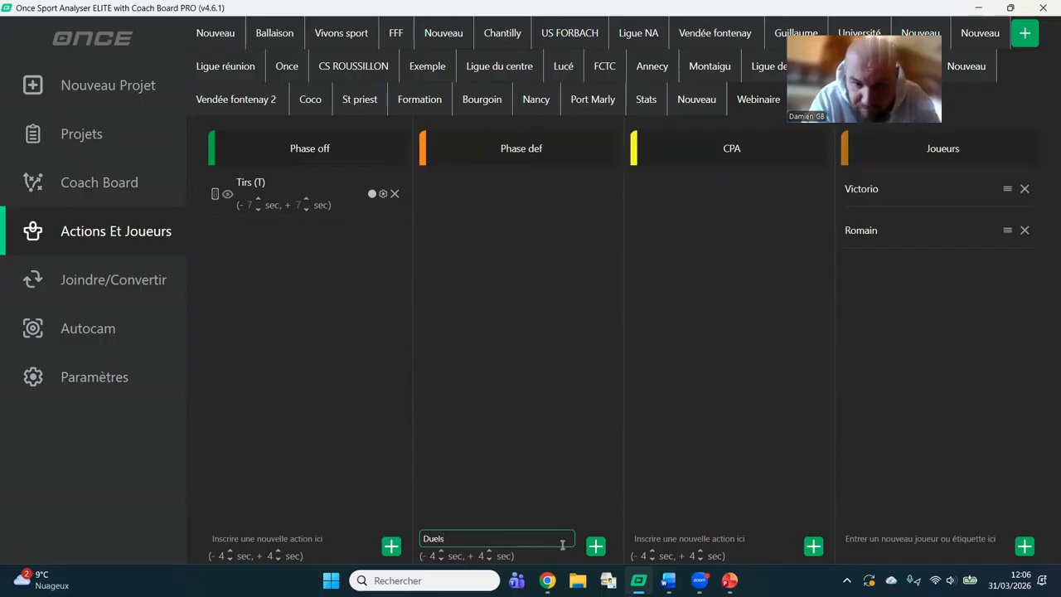
click(596, 547)
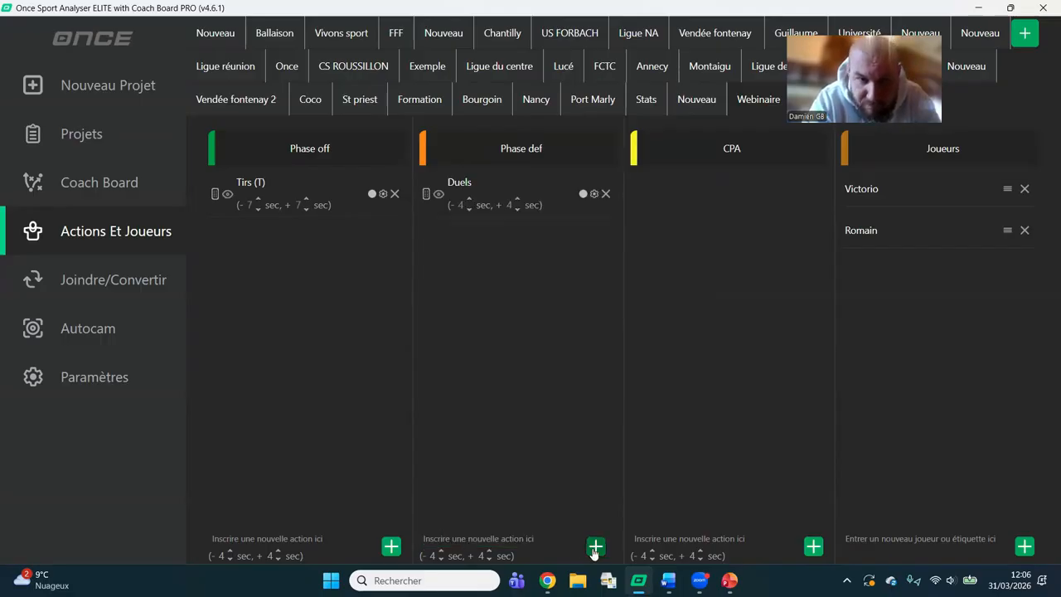
Set the Duels action to continuous recording mode and assign it the shortcut D.
click(501, 188)
click(413, 171)
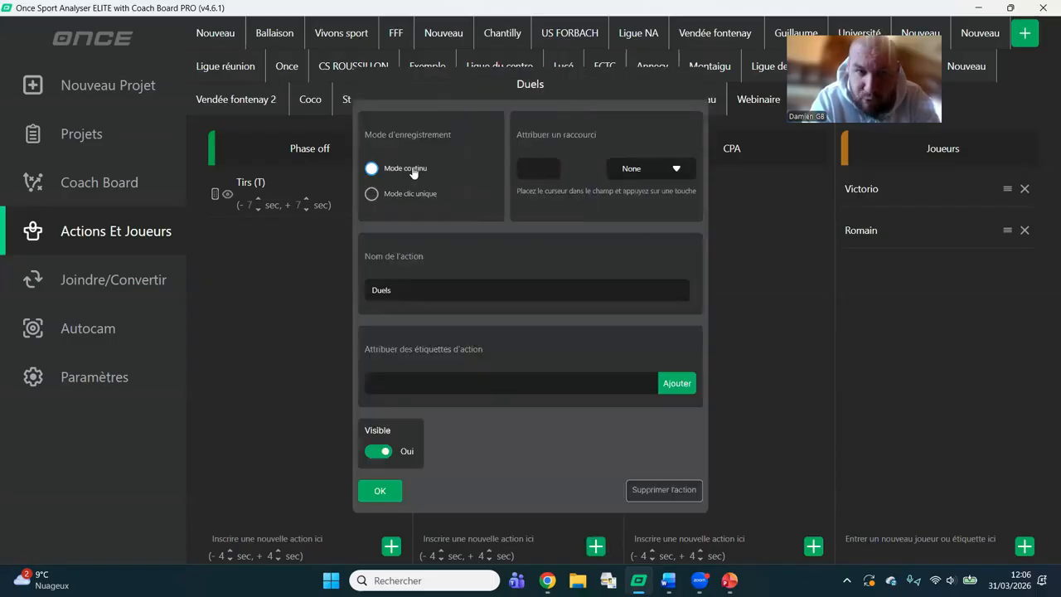
click(540, 179)
key(d)
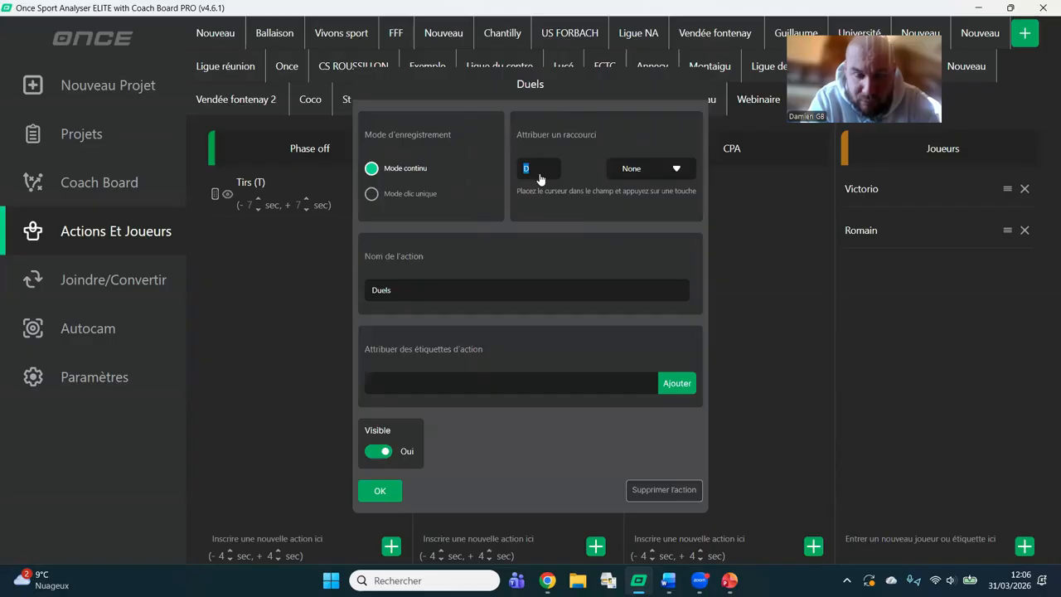
Add the labels Gagné and Perdu to the Duels action and confirm its settings.
click(466, 365)
text(cagne)
key(Return)
text(Ferdu)
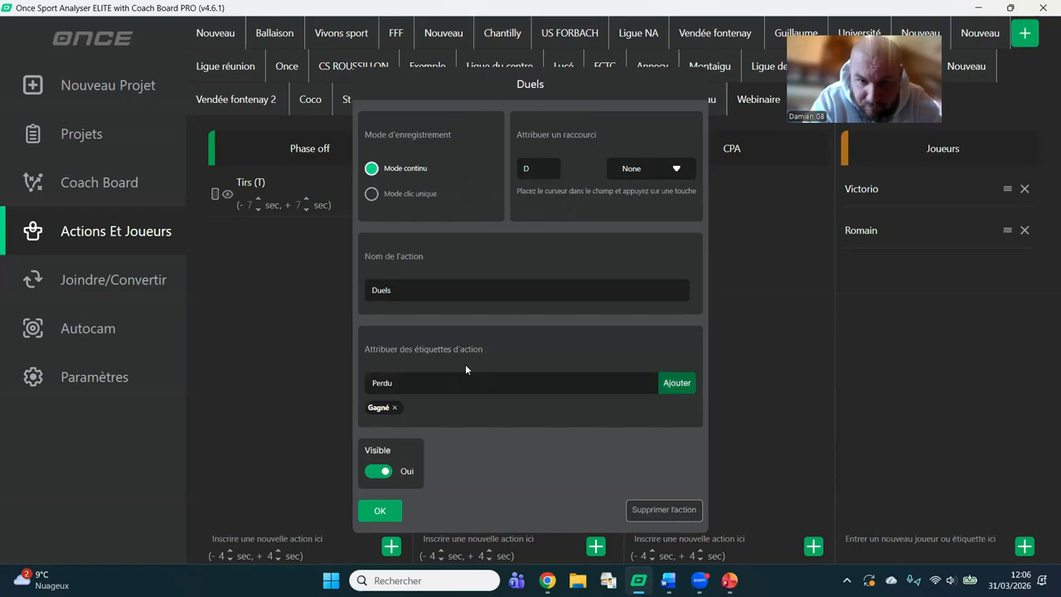
key(Return)
click(375, 512)
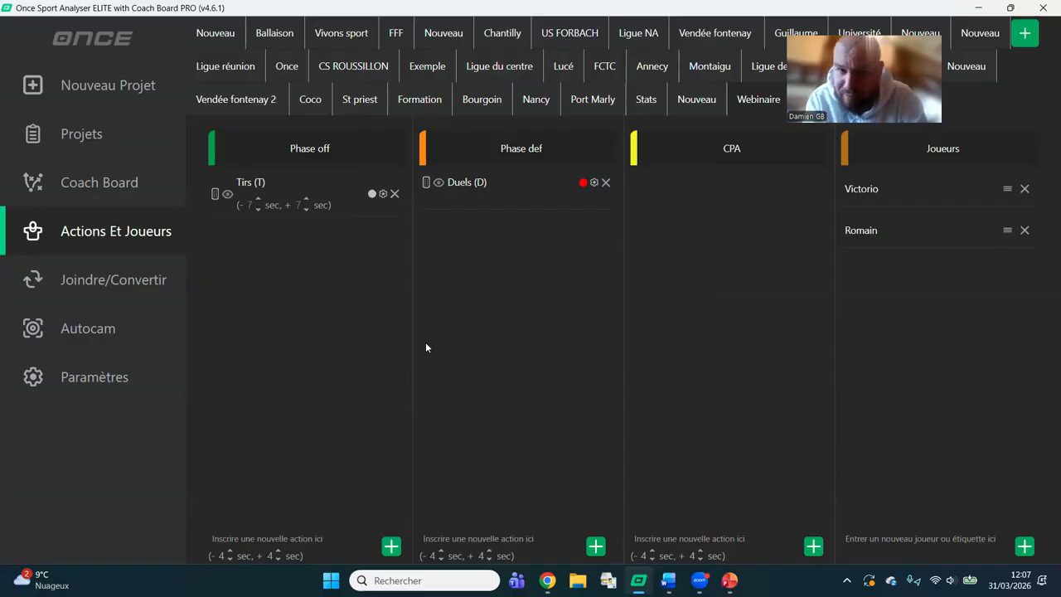
Start a new analysis project and import the video caen-va.mp4 from the Téléchargements folder.
click(106, 97)
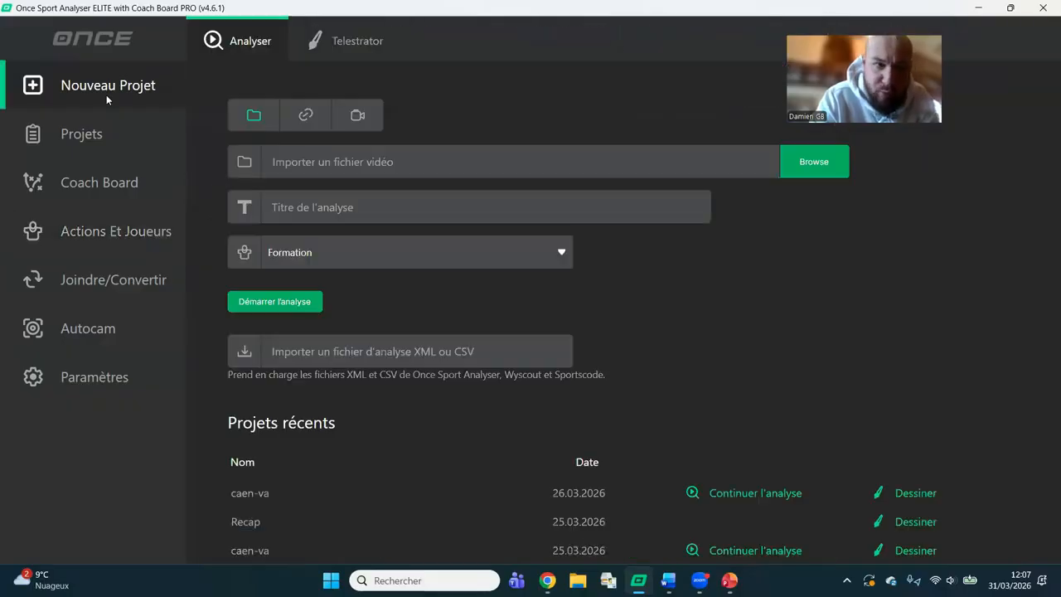
click(359, 167)
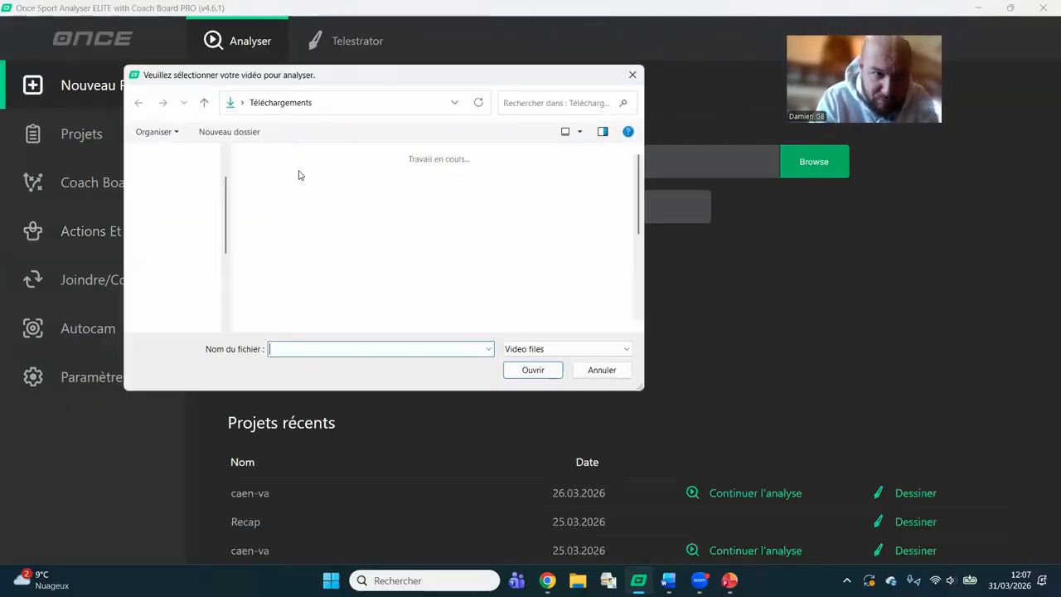
click(198, 199)
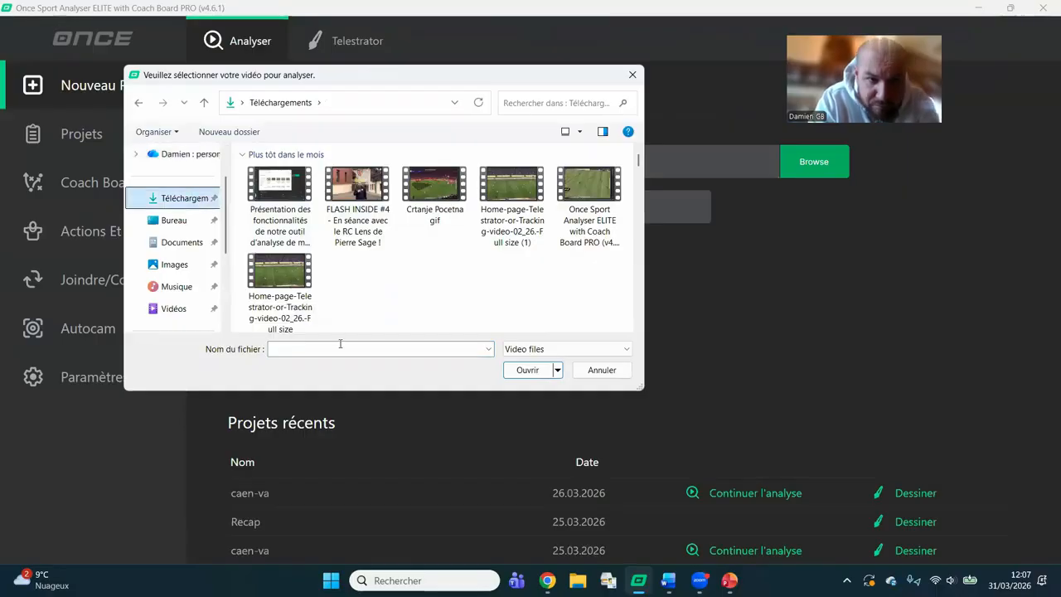
text(caen)
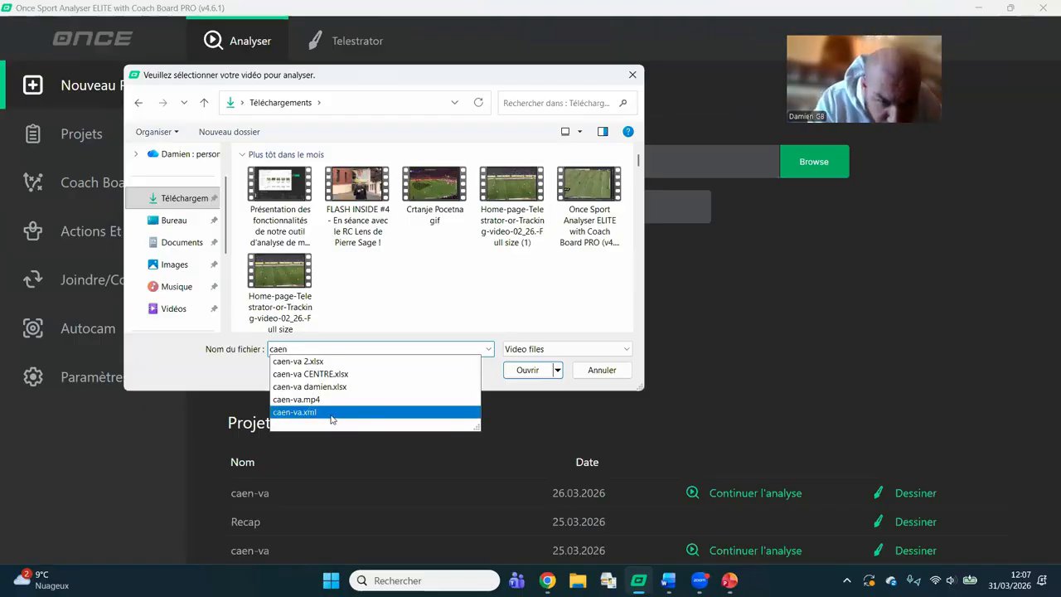
click(326, 401)
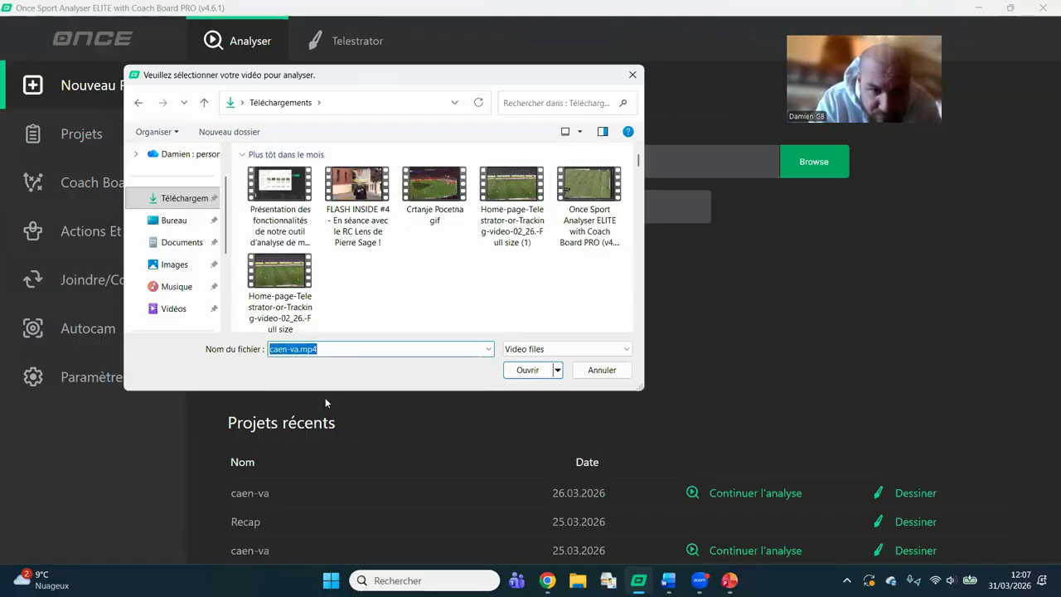
click(528, 370)
Keep caen-va as the analysis title, choose the Webinaire template and start the analysis.
double_click(403, 208)
triple_click(403, 208)
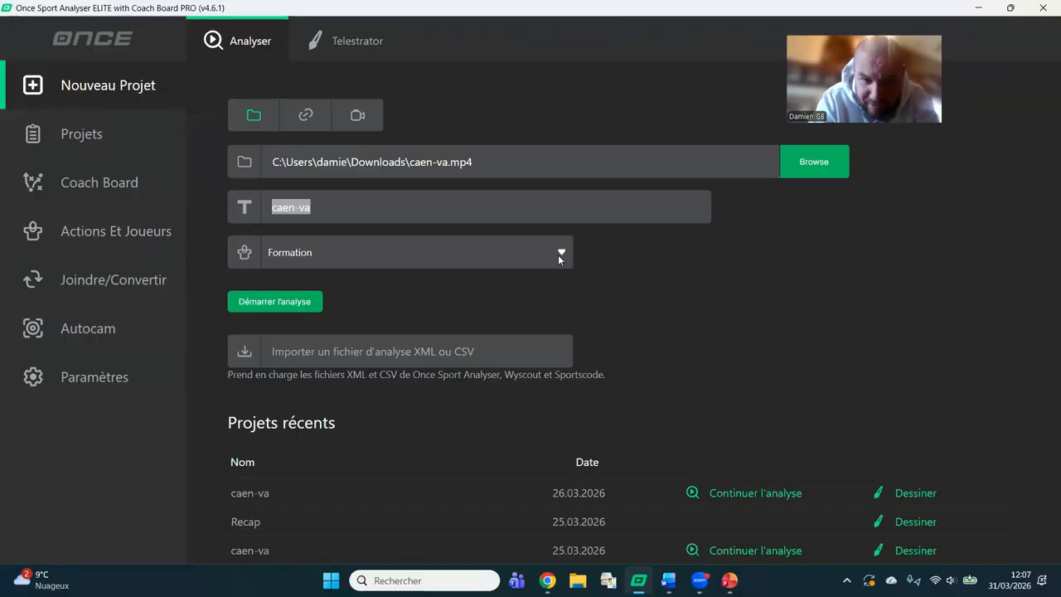
click(559, 253)
drag(571, 292, 567, 455)
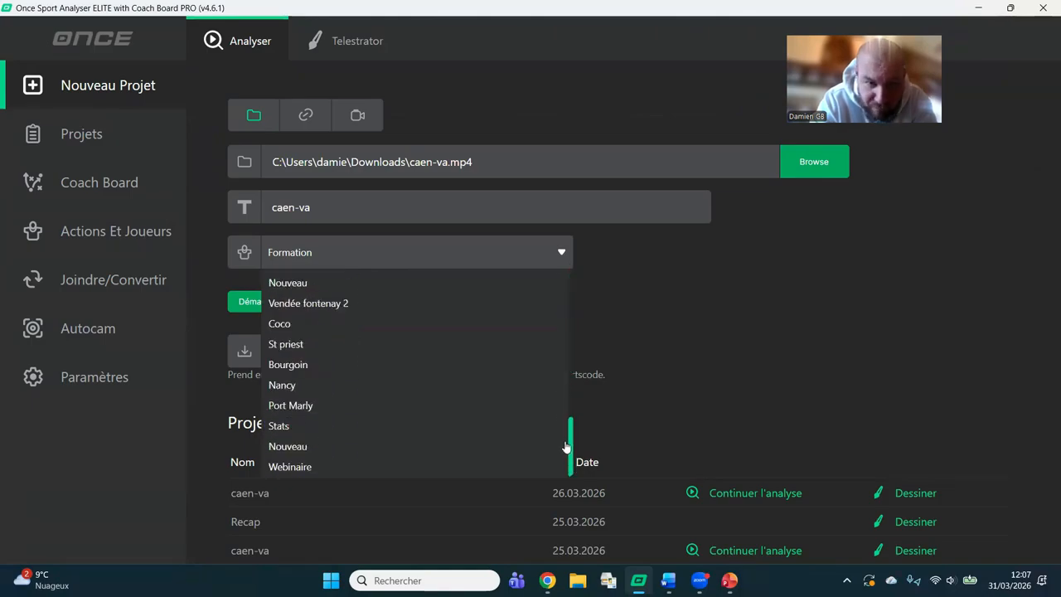
click(338, 471)
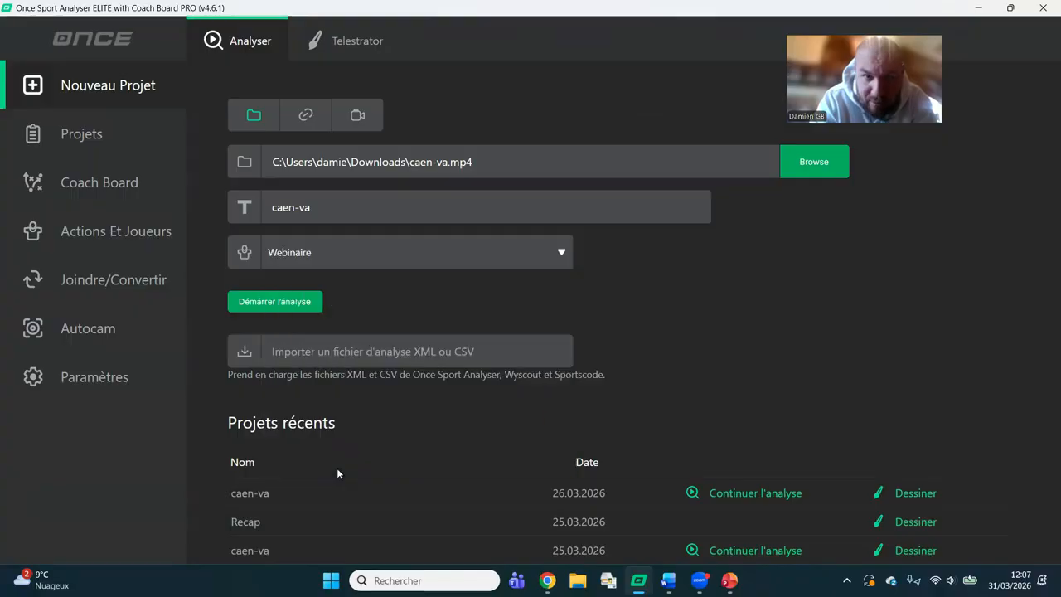
click(292, 302)
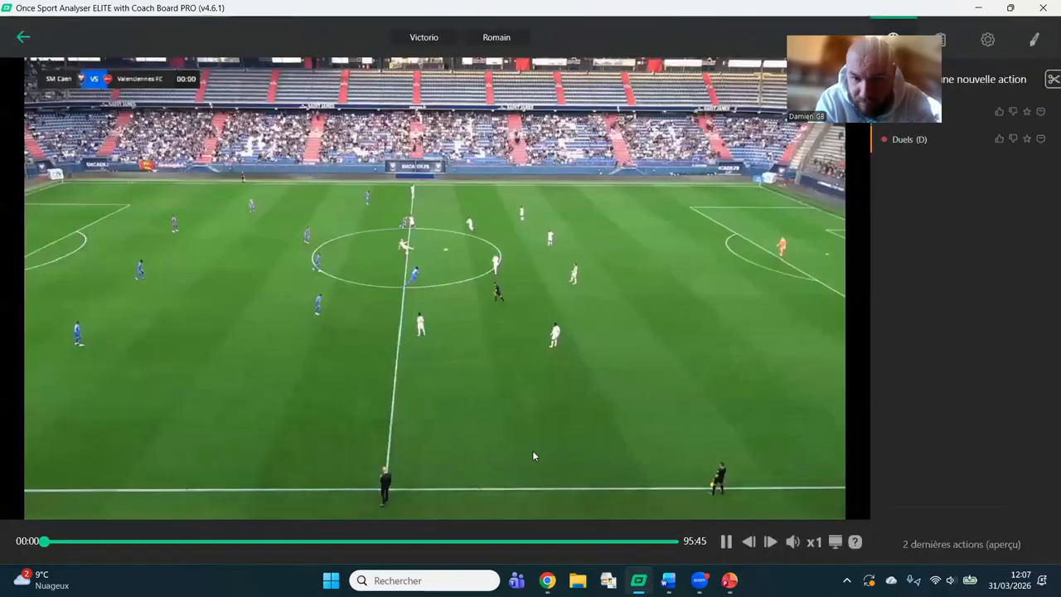
Pause the match video and set its playback speed to 2.
click(727, 542)
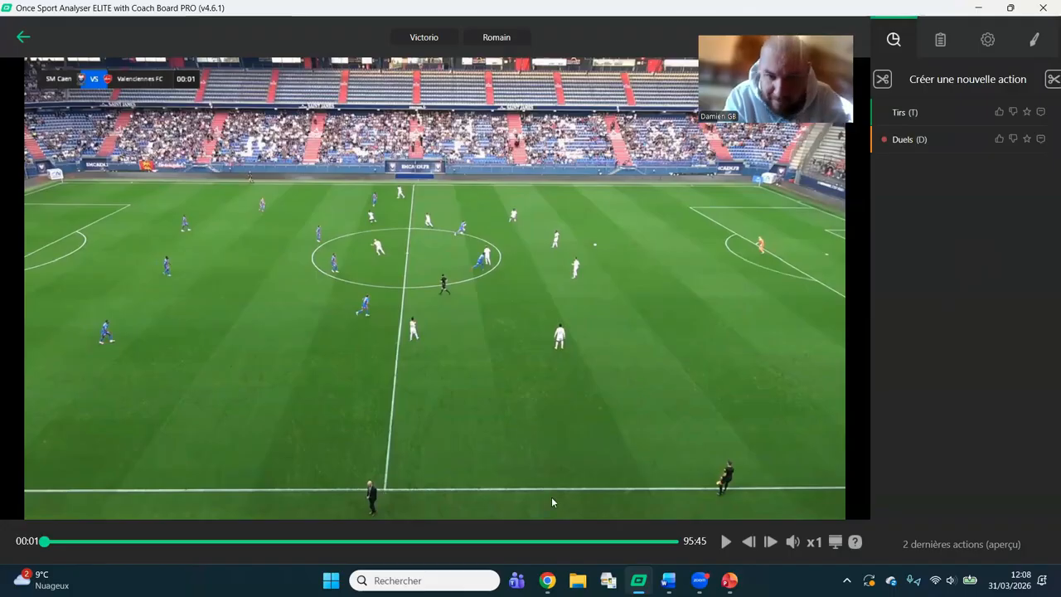
click(815, 543)
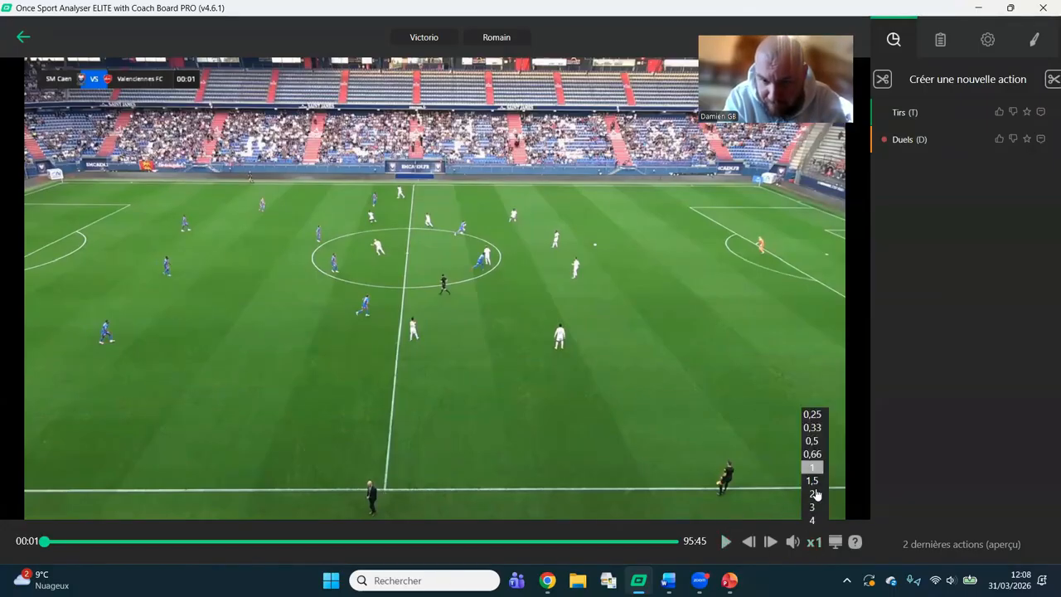
click(816, 494)
Resume the match video, record a Tirs action during playback and pause at about 00:17.
click(723, 548)
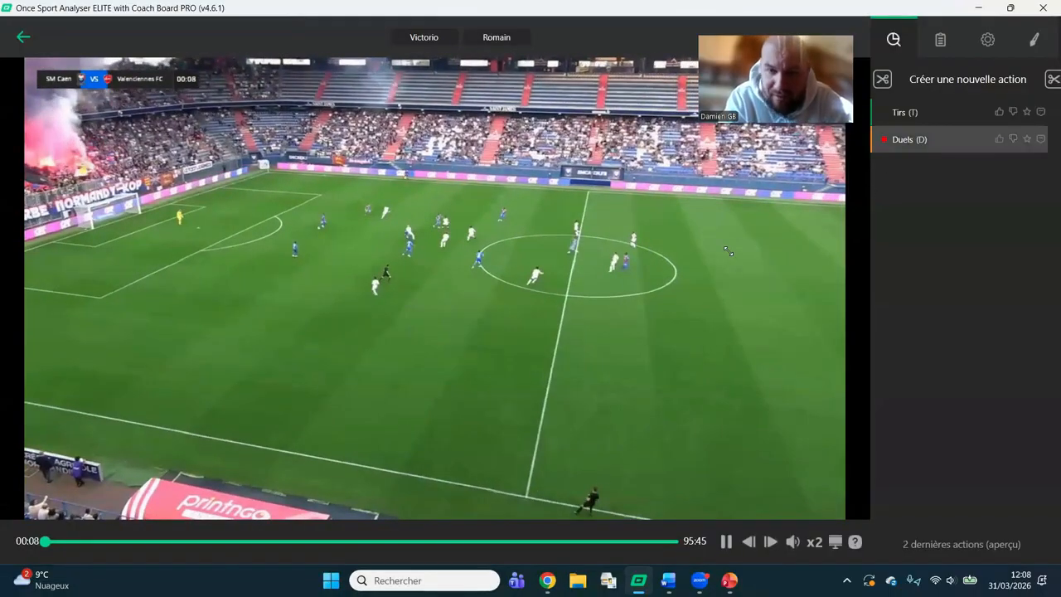
click(941, 121)
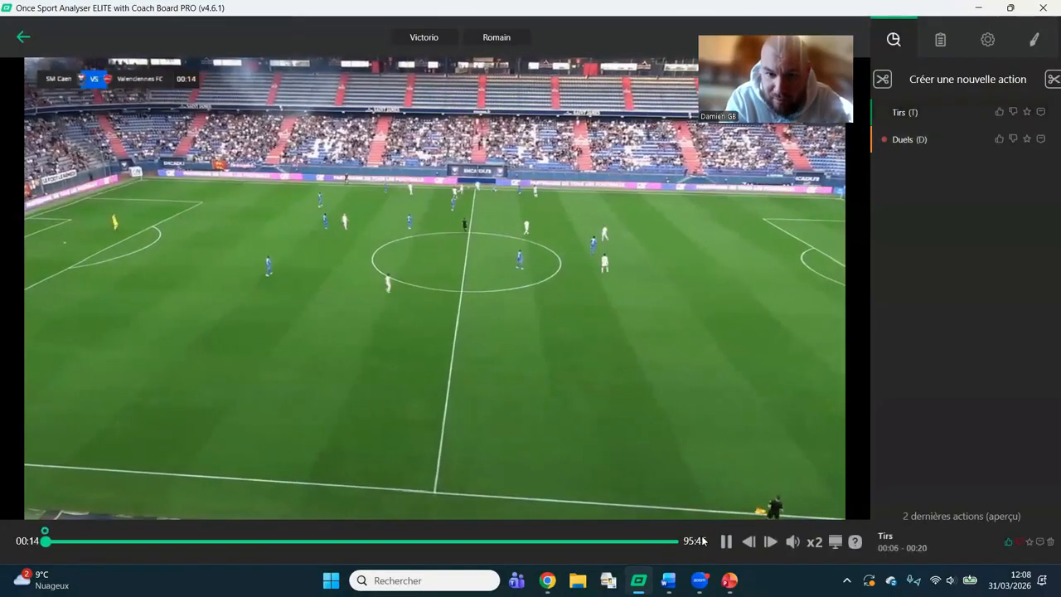
click(727, 544)
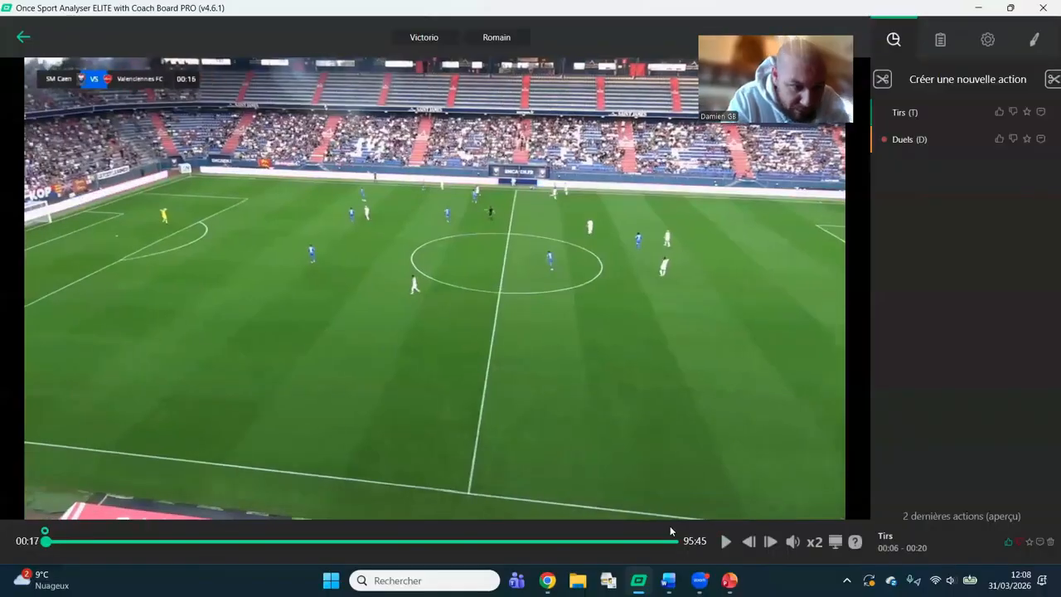
Jump to 03:55, resume playback and record a Tirs action around 04:08 with the Cadré and first player labels.
click(74, 540)
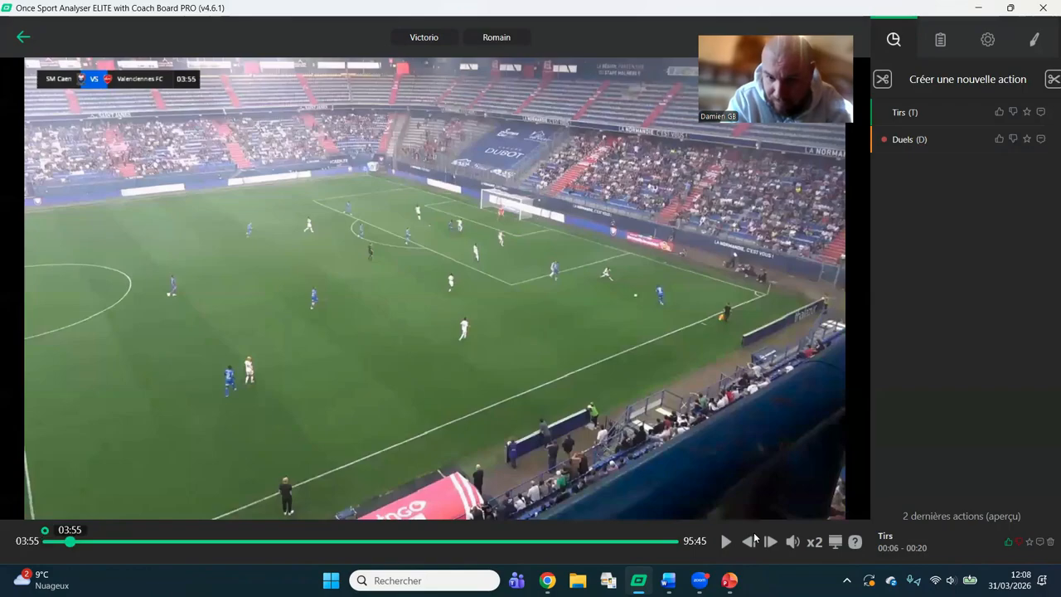
click(727, 544)
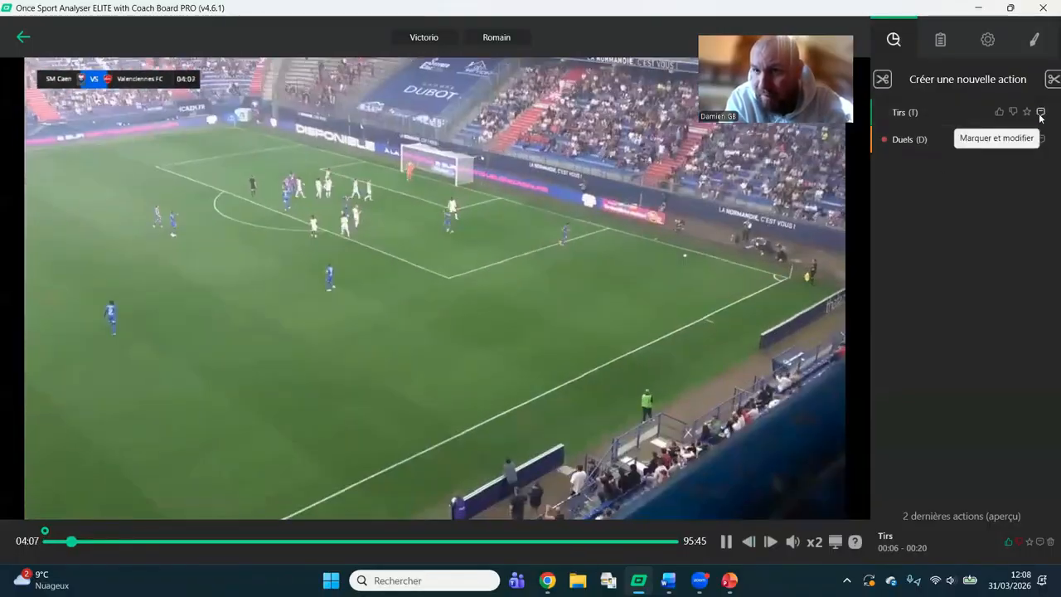
click(1041, 113)
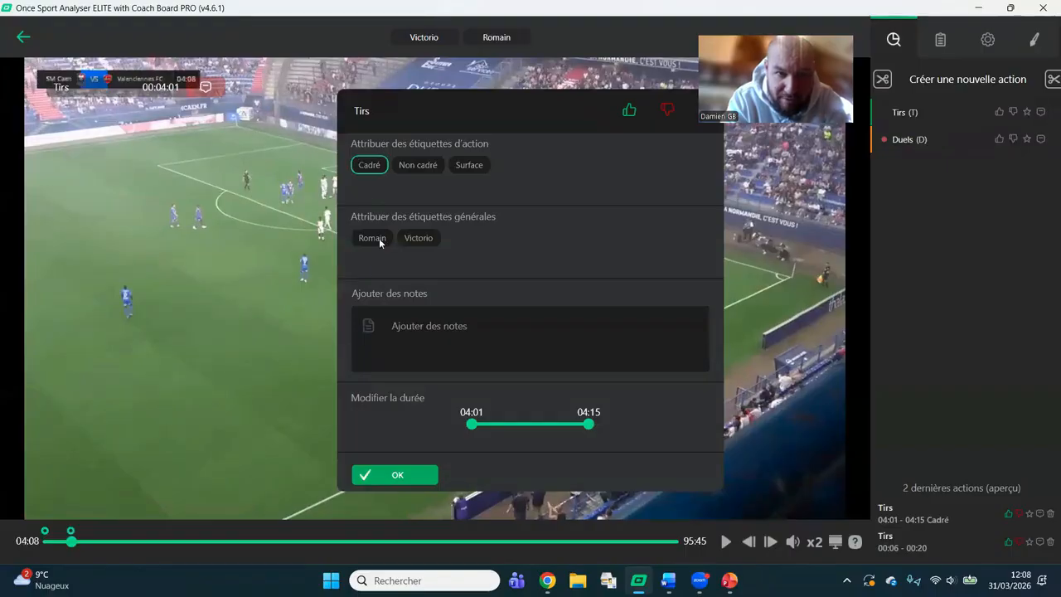
click(396, 475)
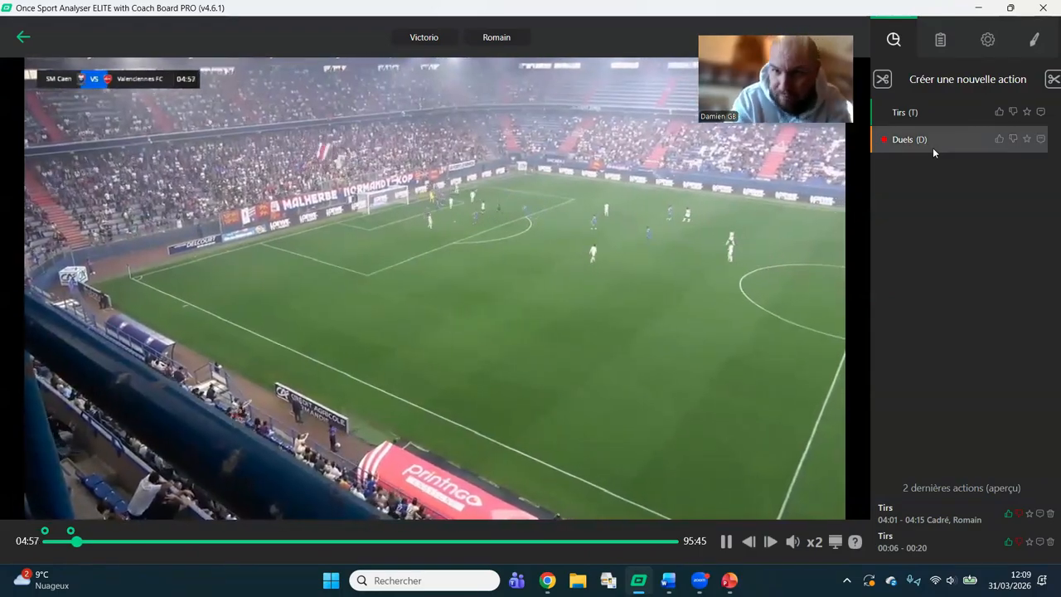
Record a Duels action from 04:57 to 05:20 with the Gagné and second player labels.
click(933, 147)
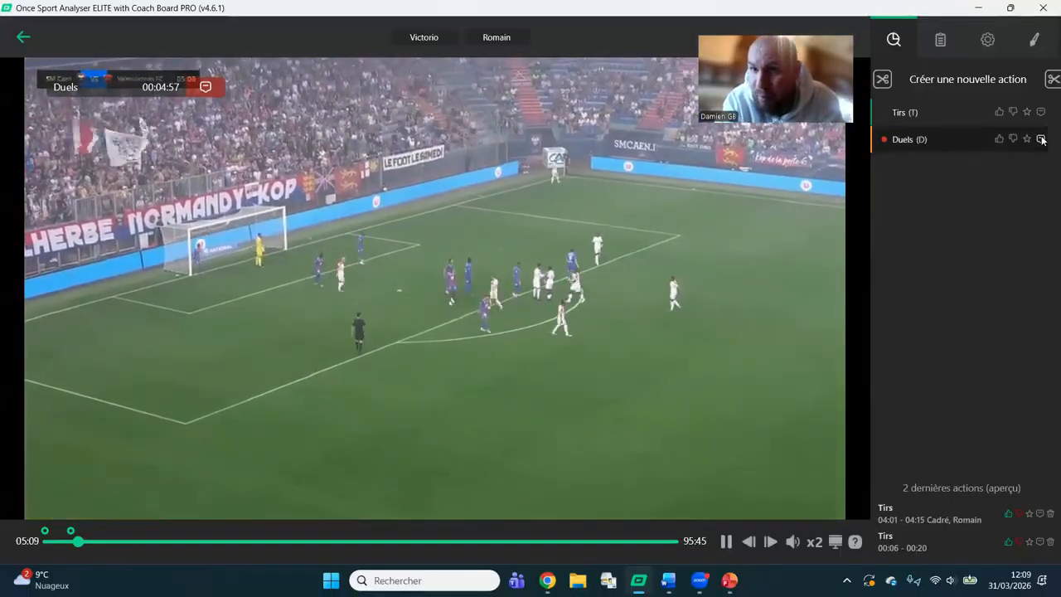
click(1041, 139)
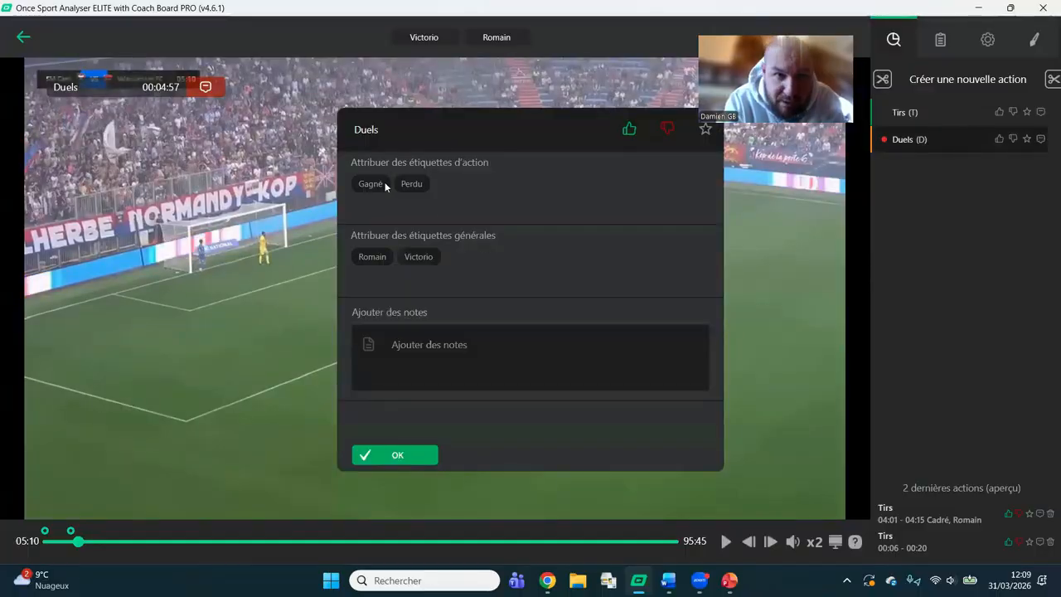
click(400, 458)
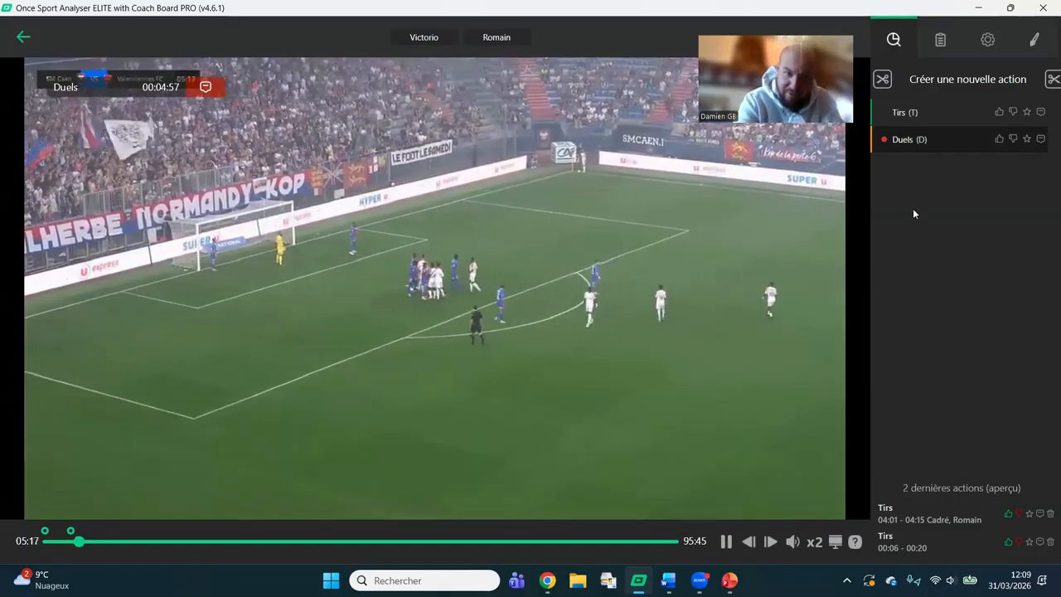
key(d)
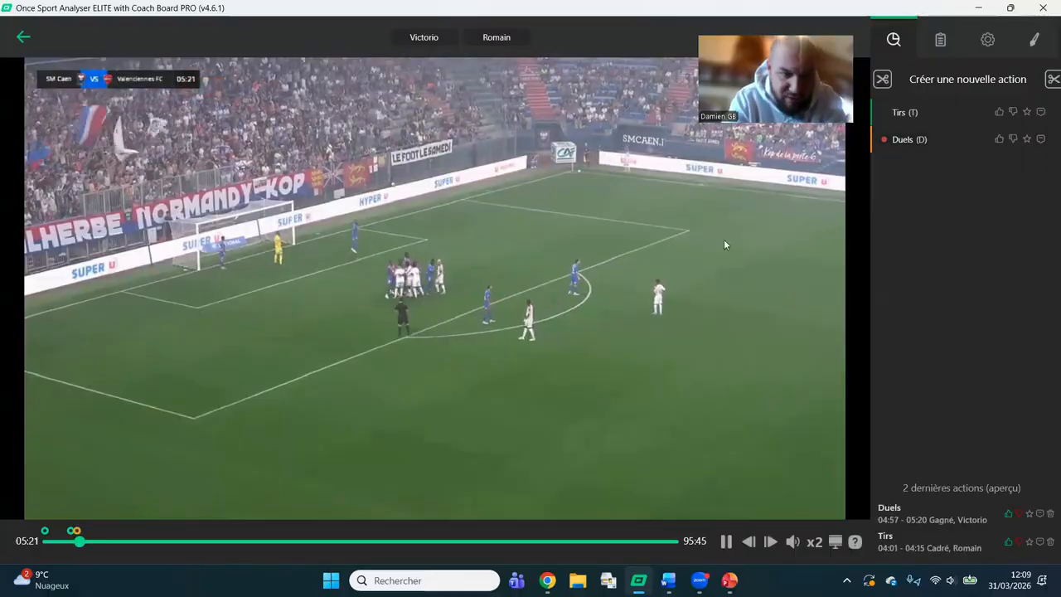
Replay the recorded Tirs and Duels actions around 04:01 and 04:57 from their timeline markers.
mouse_move(74, 533)
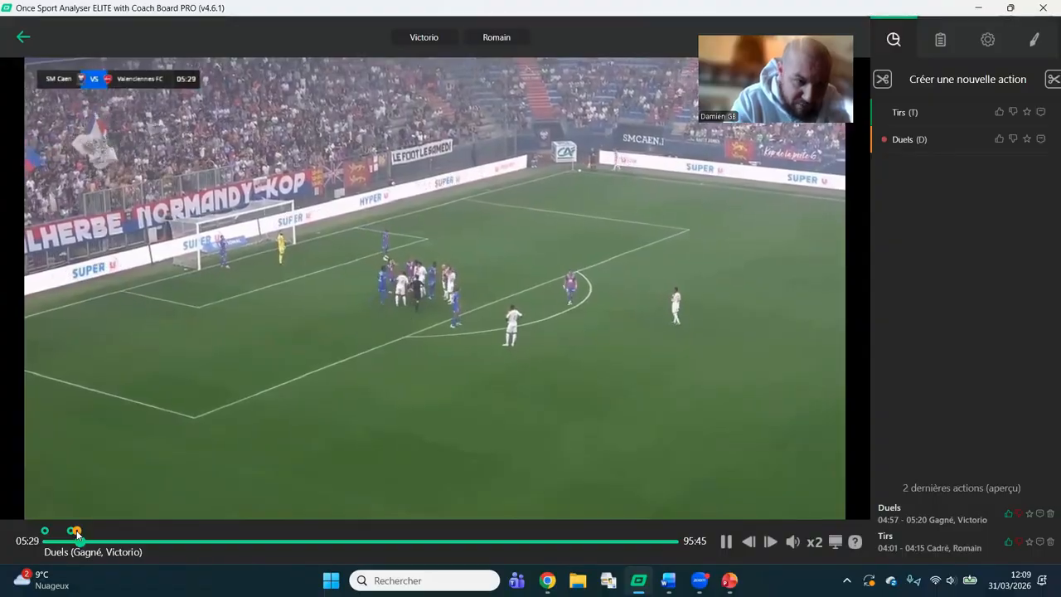
click(73, 532)
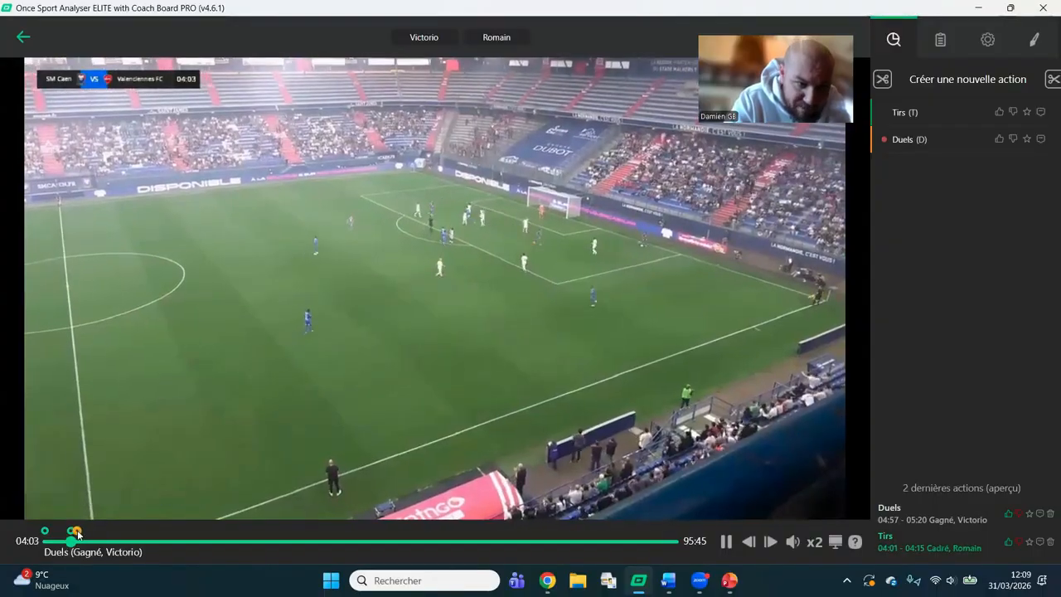
click(76, 533)
click(72, 535)
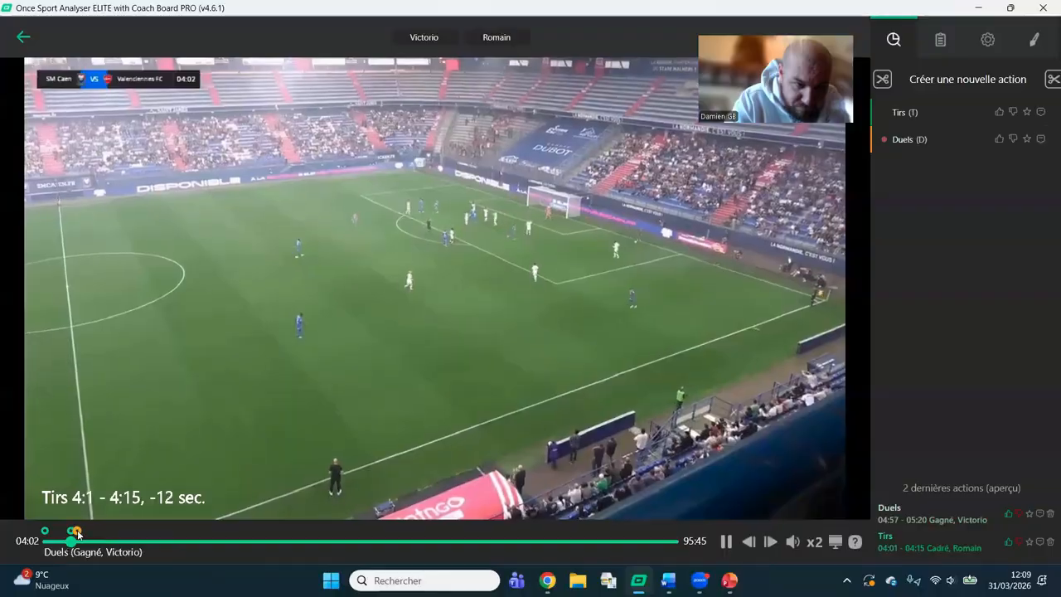
click(76, 532)
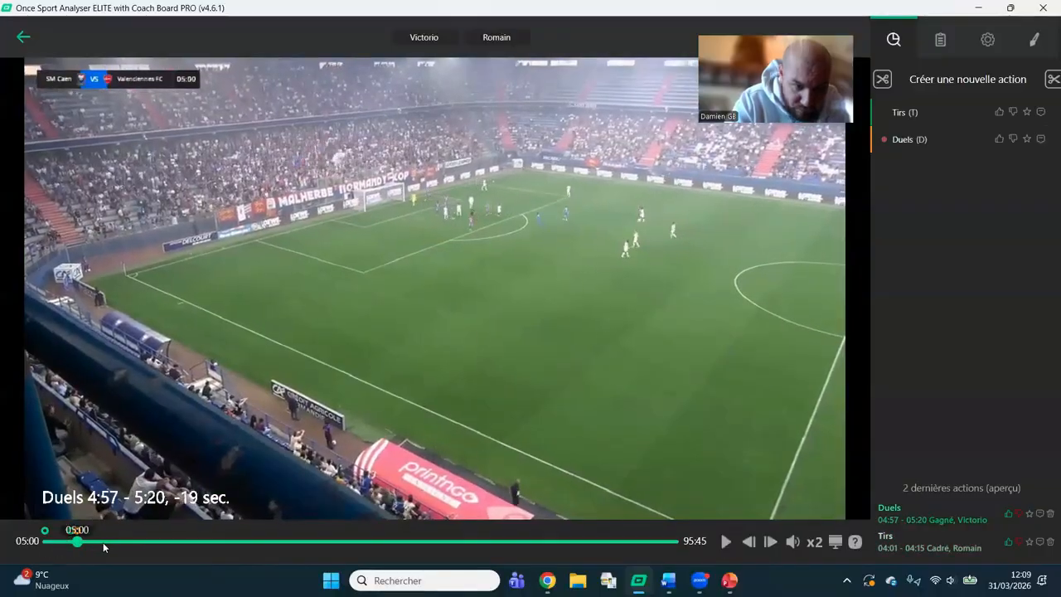
Skip ahead to about 10:00, record a Tirs action labelled Non cadré and first player, and pause at 10:23.
click(110, 541)
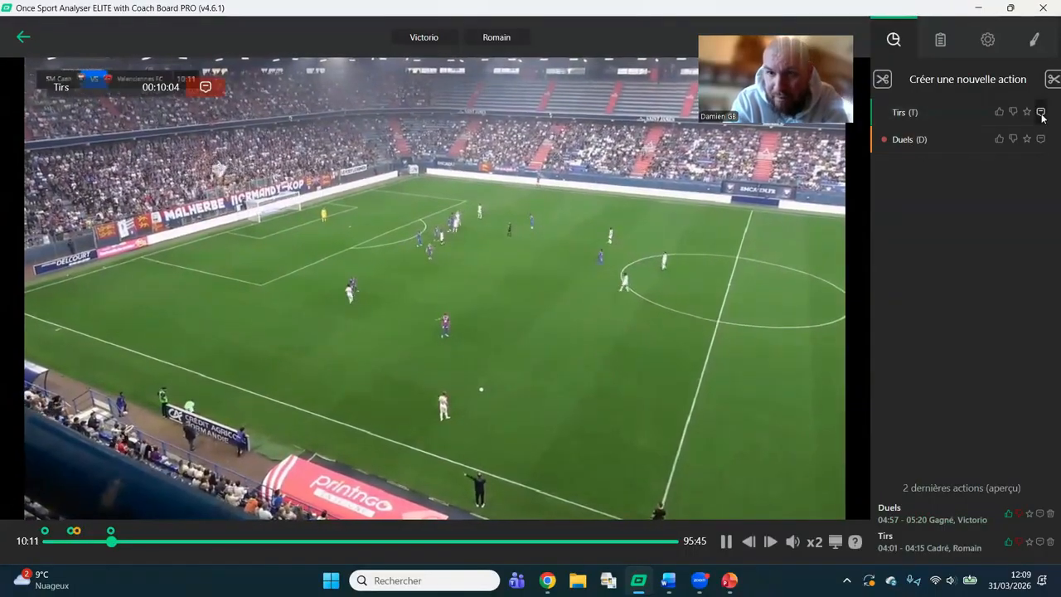
click(904, 117)
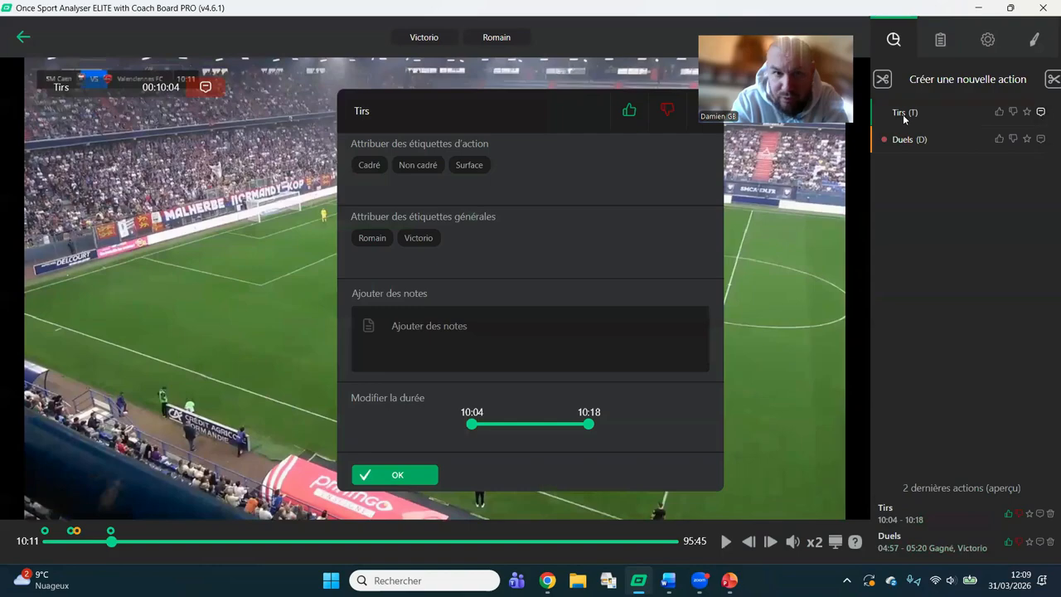
click(401, 475)
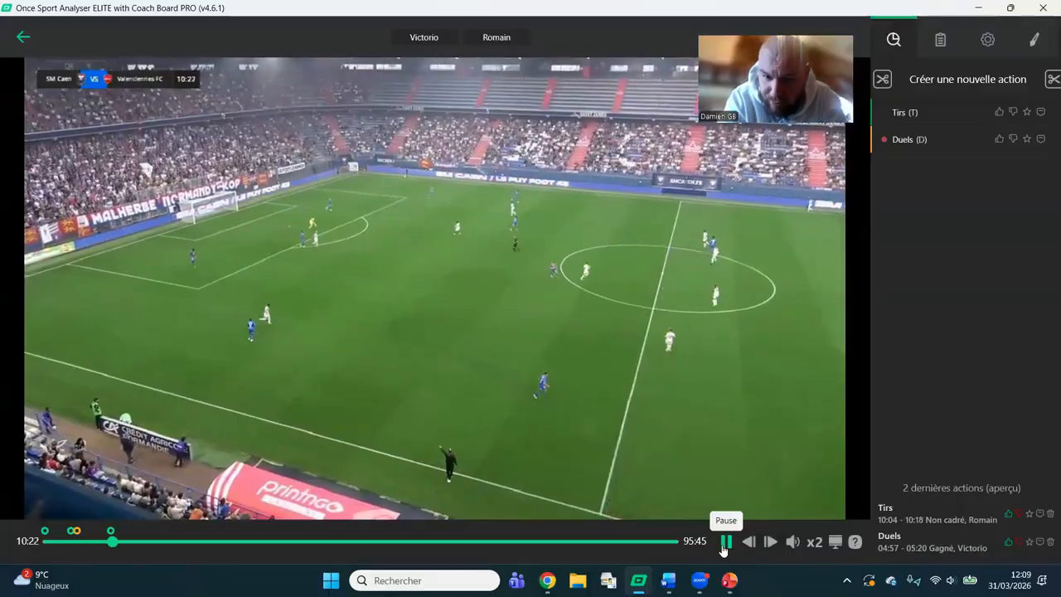
click(723, 548)
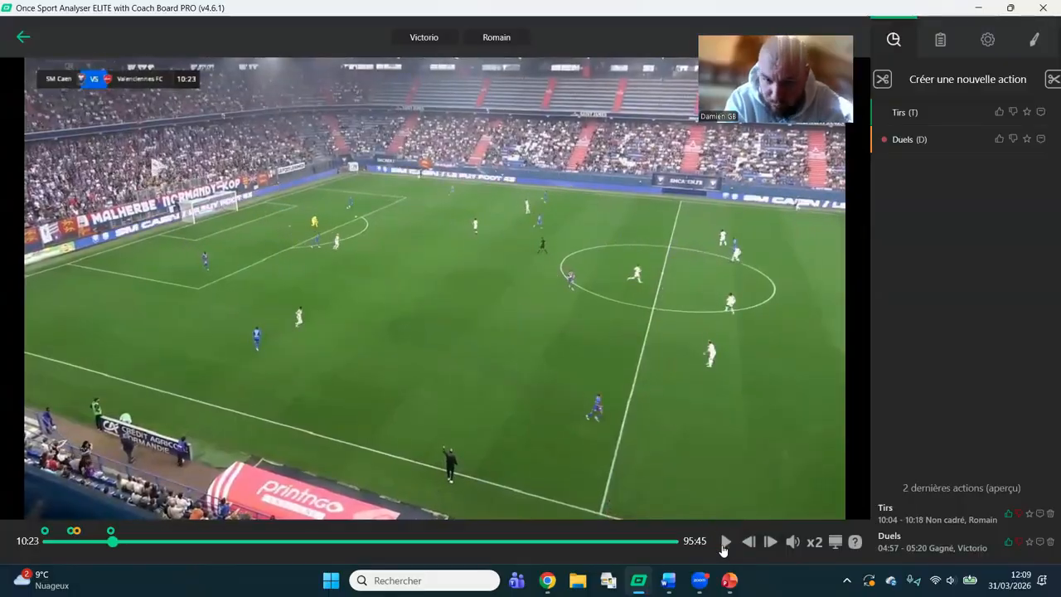
Open the list of recorded actions and replay the 10:04 Tirs, 04:57 Duels and 04:01 Tirs clips.
click(942, 43)
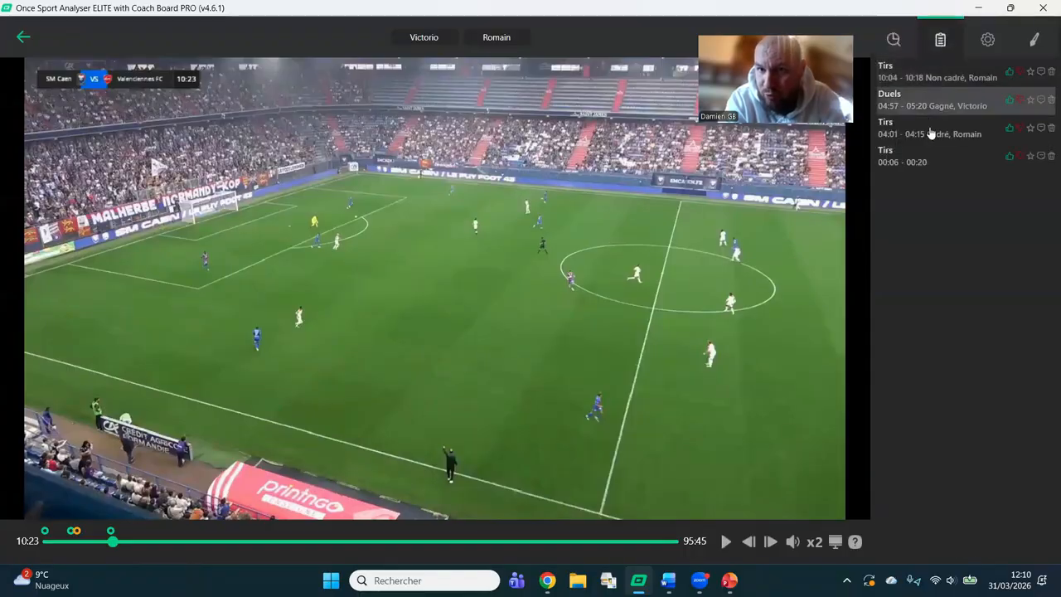
click(938, 80)
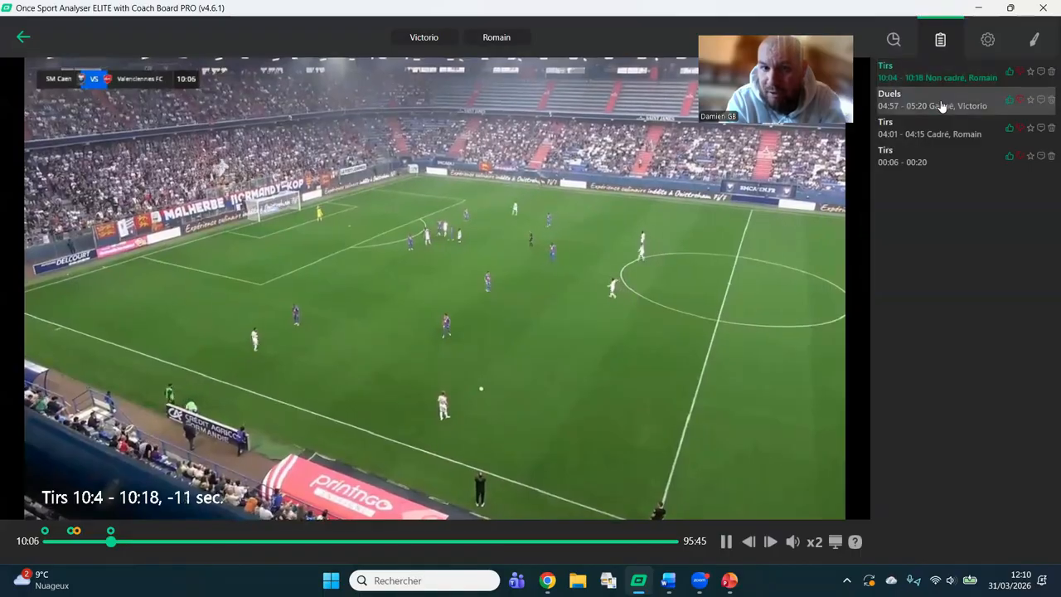
click(941, 105)
click(943, 128)
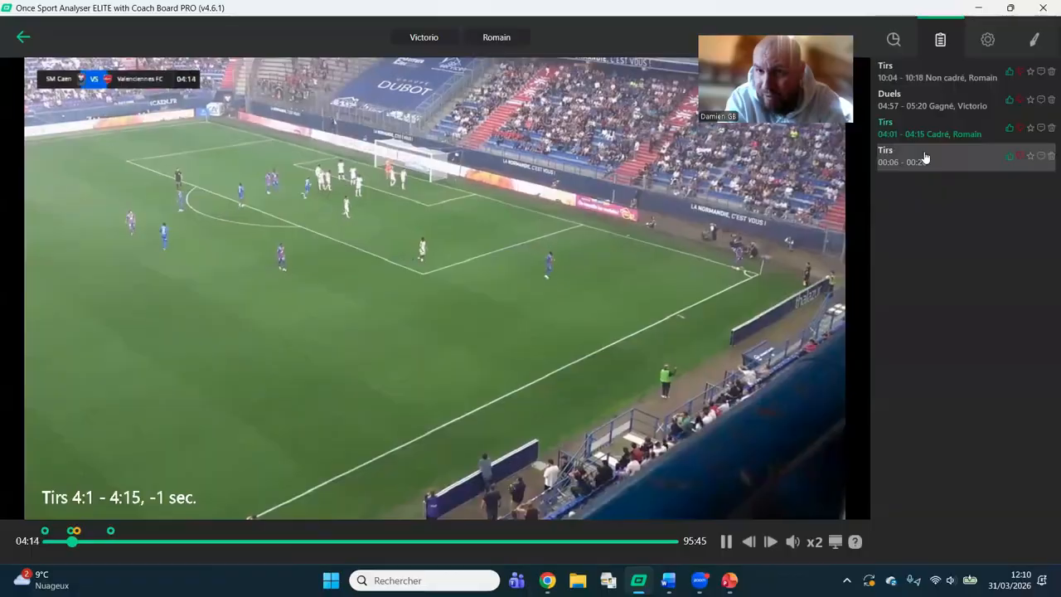
Modify the 00:06–00:20 Tirs action by assigning it the Cadré and first player labels.
right_click(925, 157)
click(879, 245)
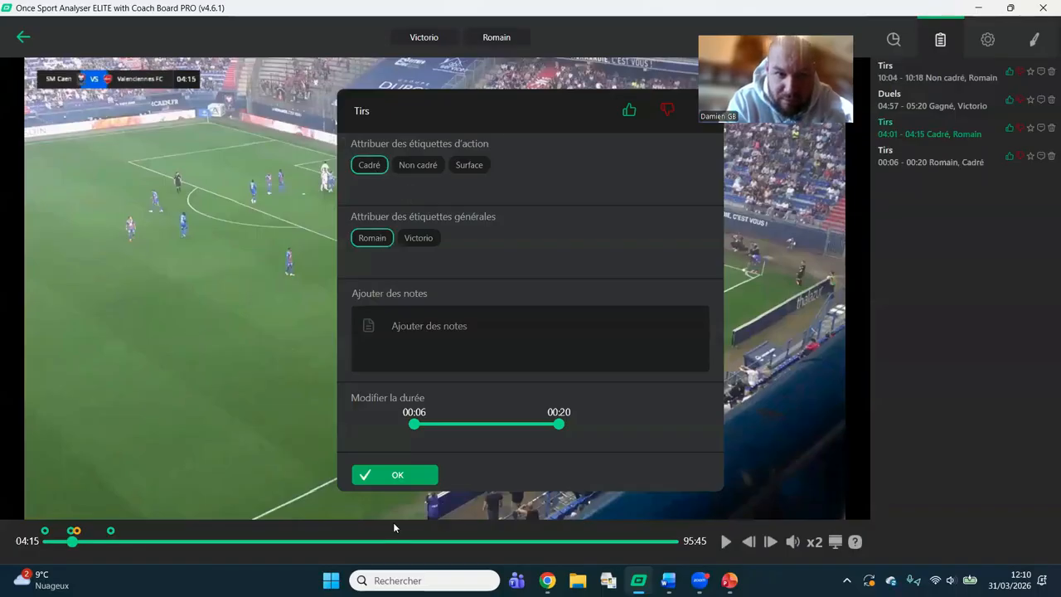
click(415, 477)
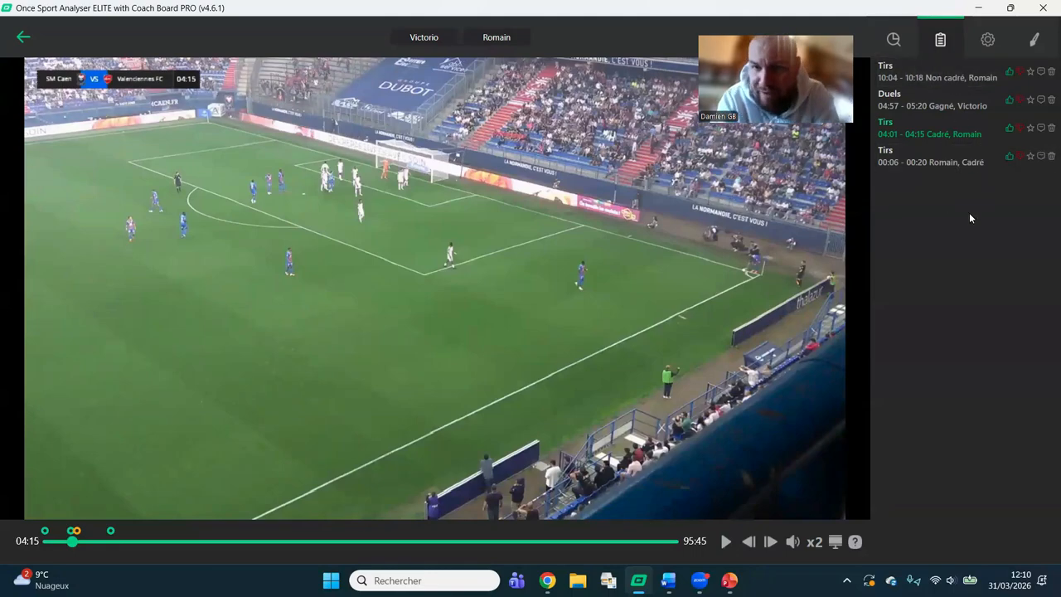
Extend the Non cadré Tirs action so that it runs from 09:58 to 10:23.
click(941, 77)
right_click(939, 73)
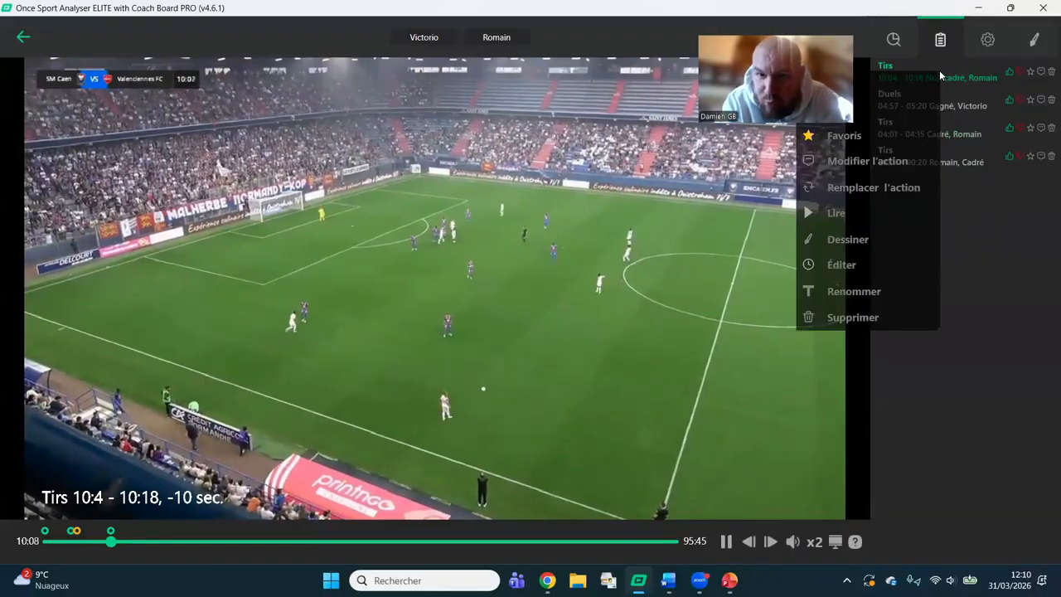
click(841, 265)
drag(612, 297, 658, 301)
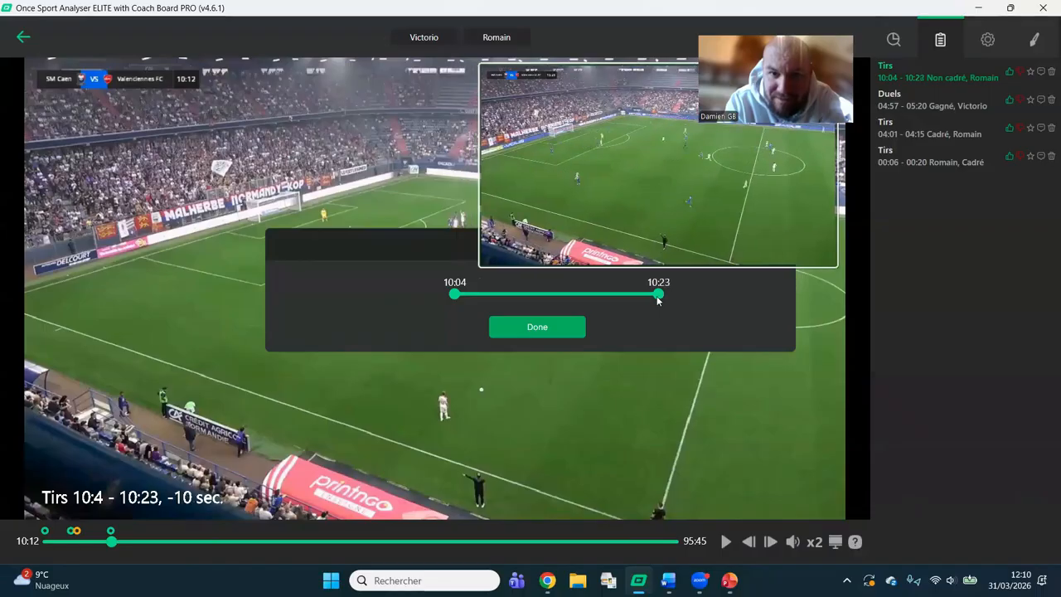
drag(436, 299, 384, 300)
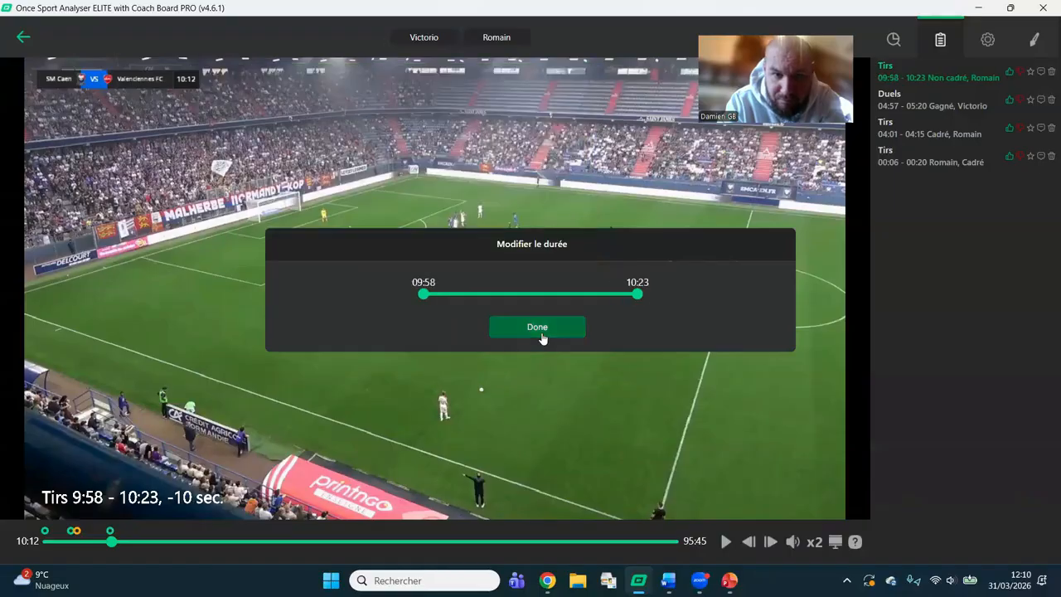
click(539, 329)
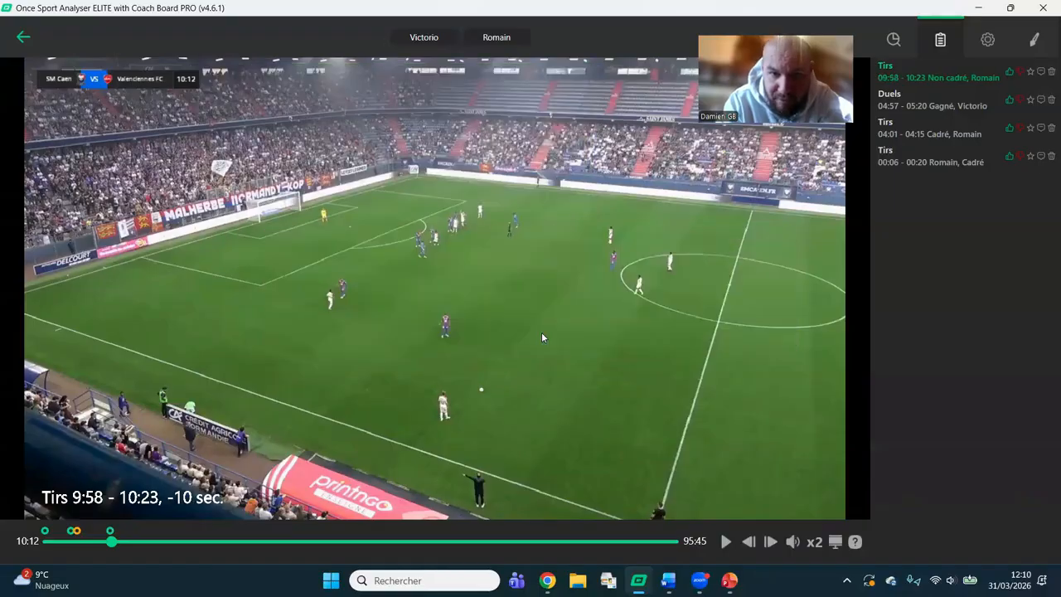
Replay the start of the extended Tirs clip, pause it and review the options available for the action.
click(950, 83)
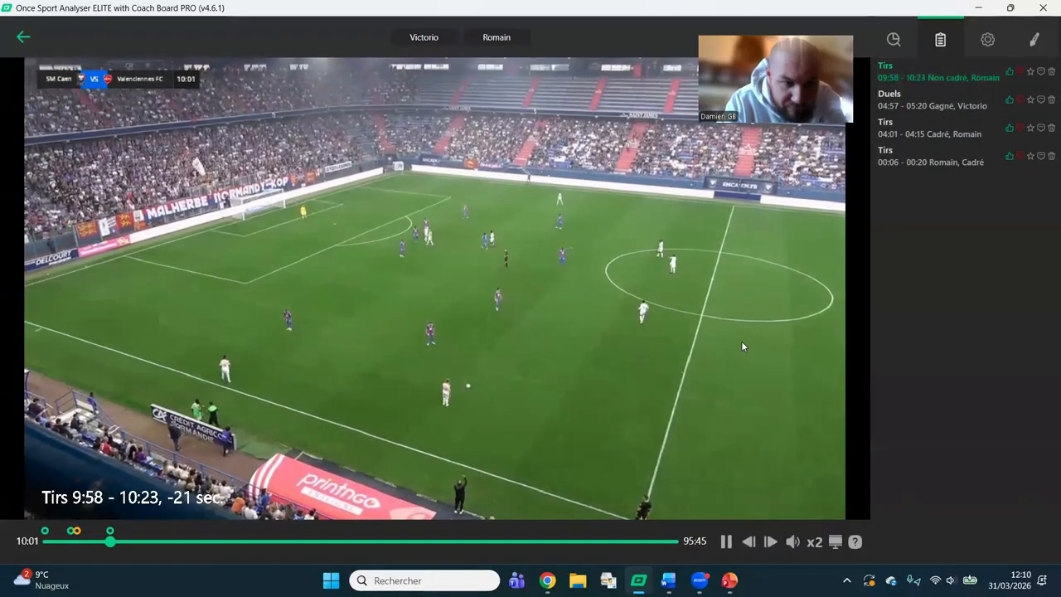
click(724, 544)
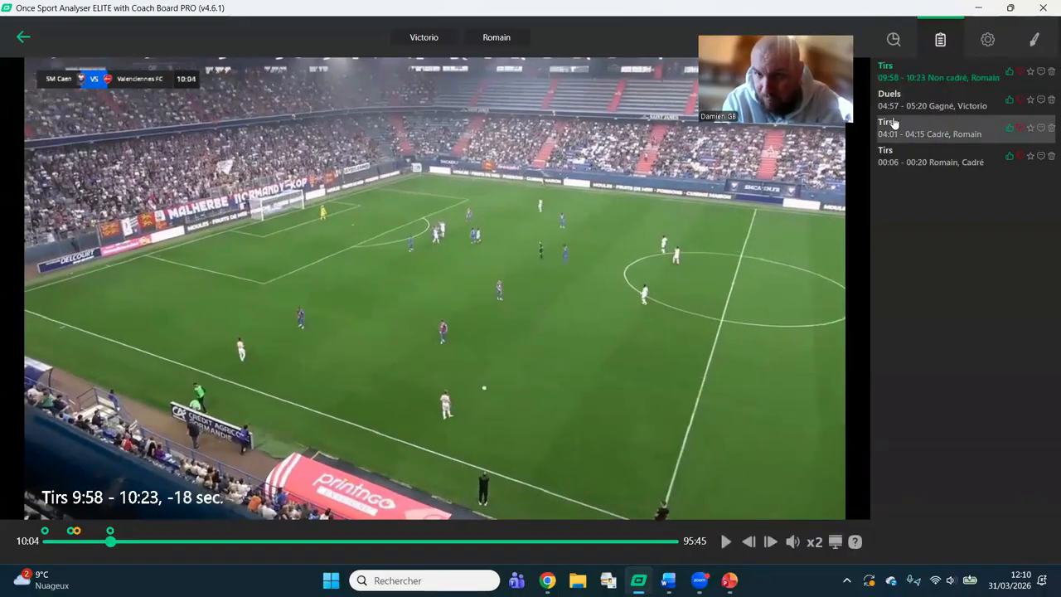
right_click(955, 86)
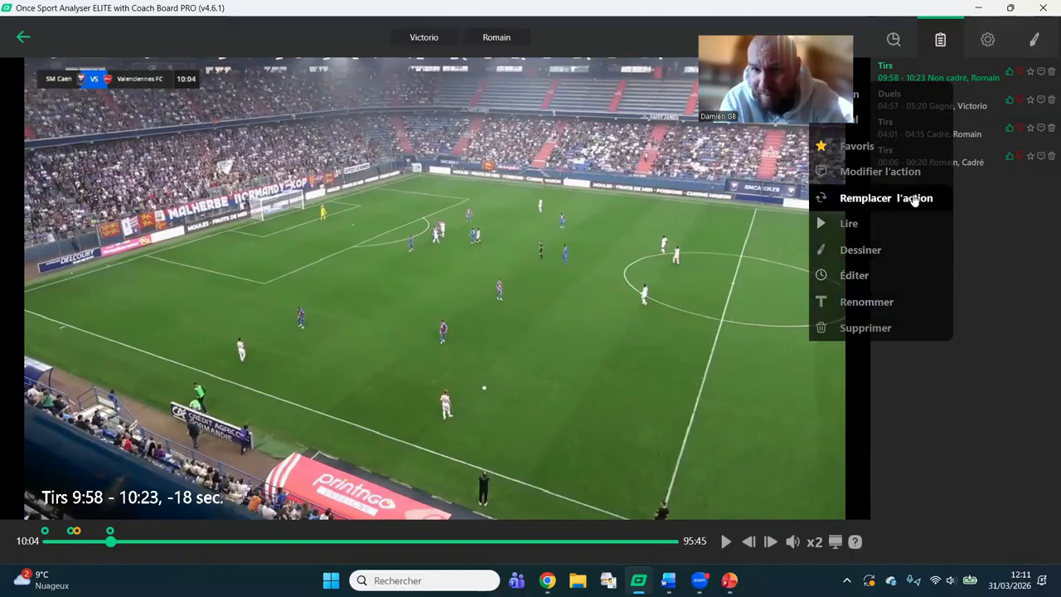
click(980, 274)
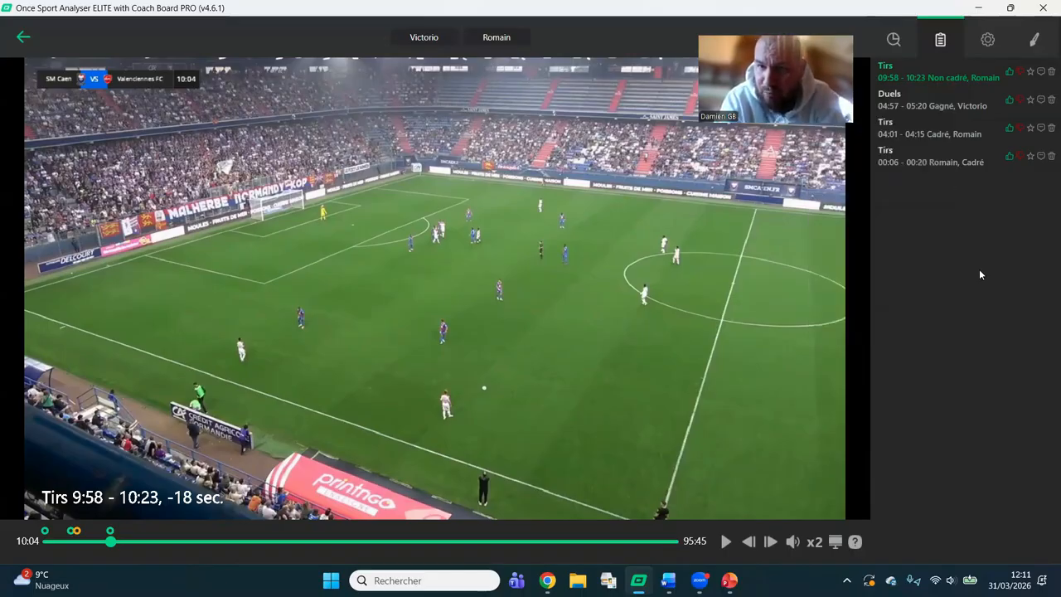
Browse the templates available for replacing the actions configuration and close the dialog without replacing Webinaire.
click(987, 41)
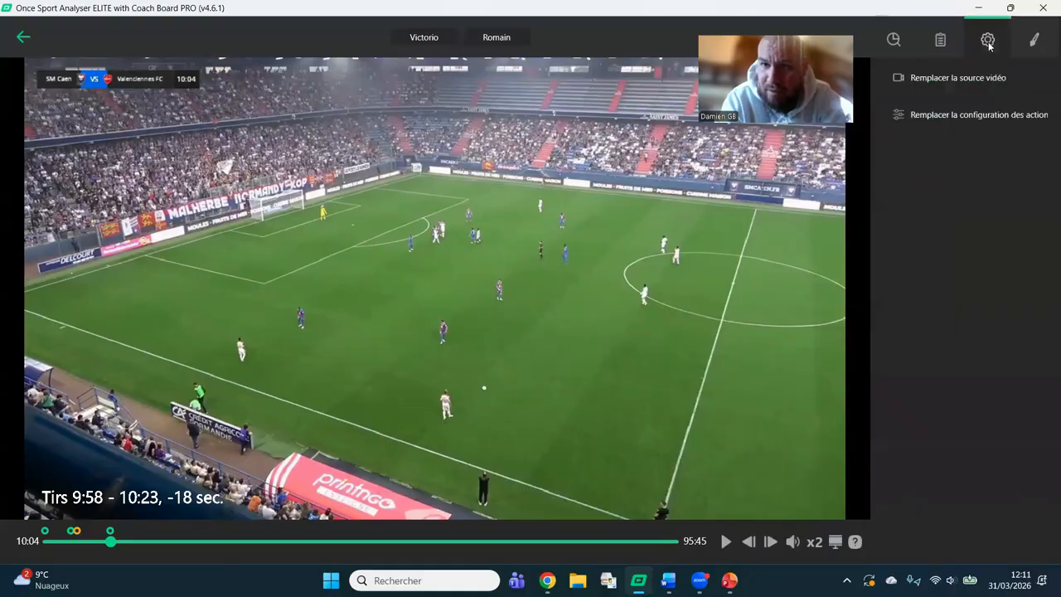
click(987, 116)
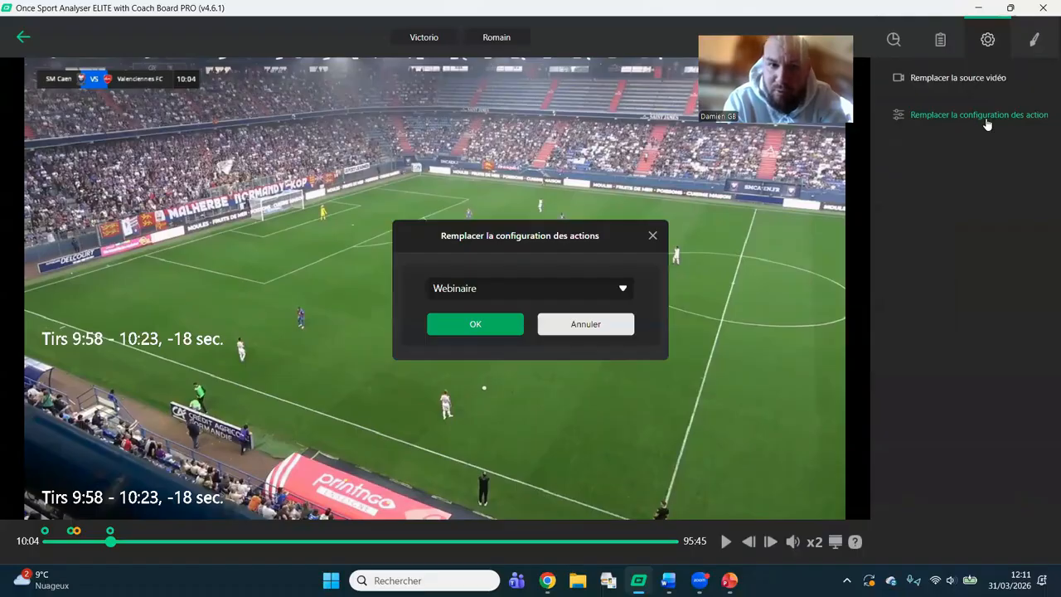
click(624, 288)
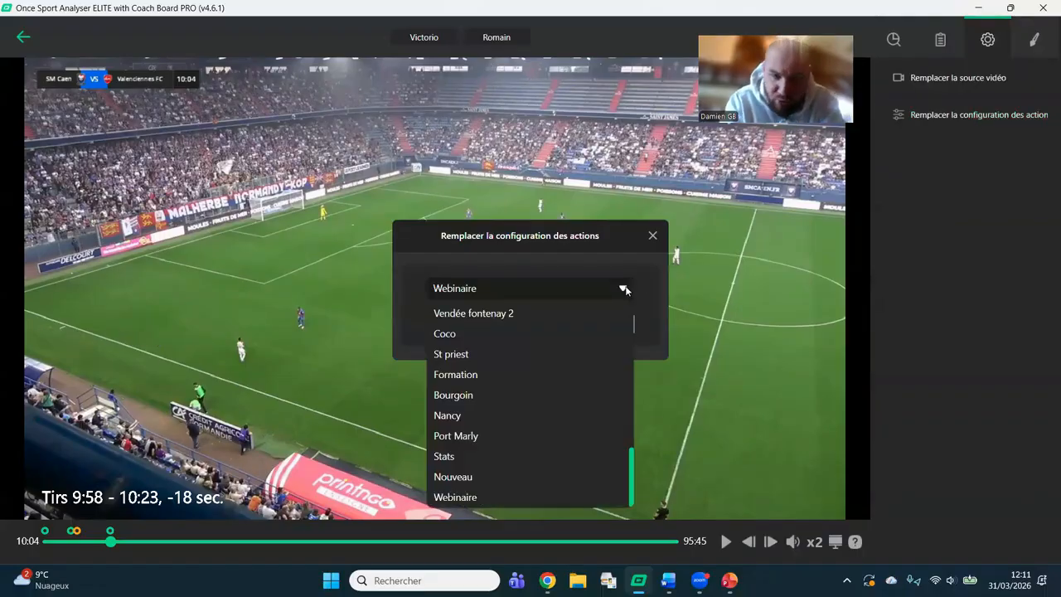
drag(632, 491, 629, 429)
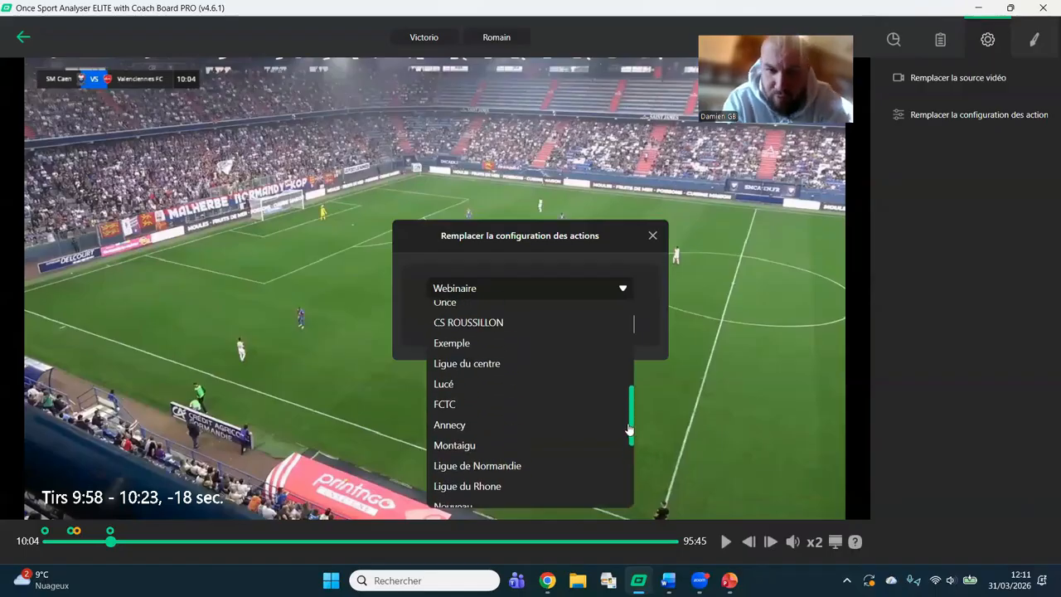
drag(631, 429, 632, 413)
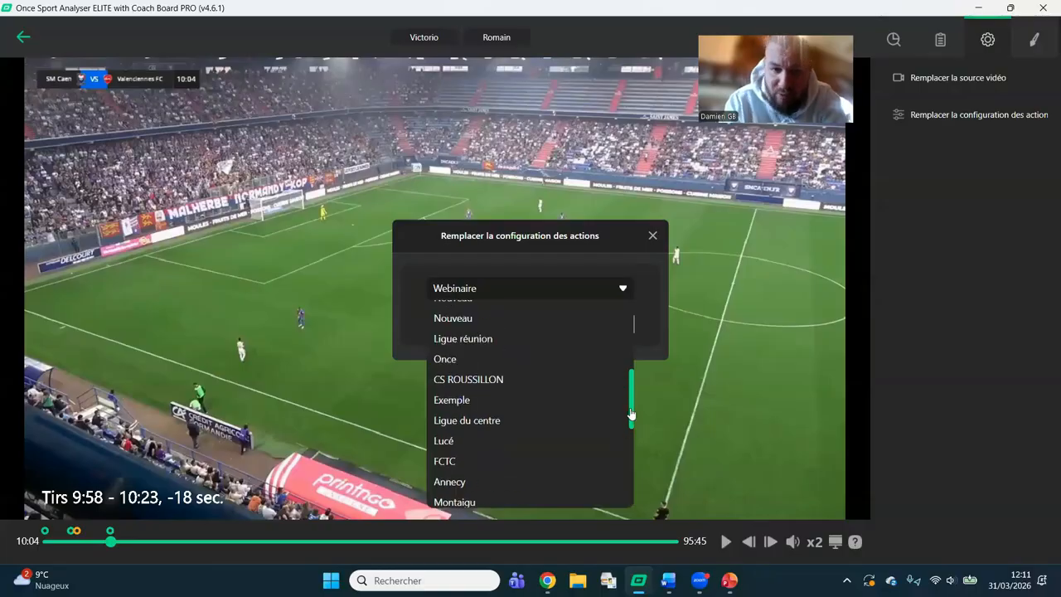
click(654, 238)
click(653, 237)
Open the caen-va analysis in the drawing editor with its recorded actions.
click(1037, 40)
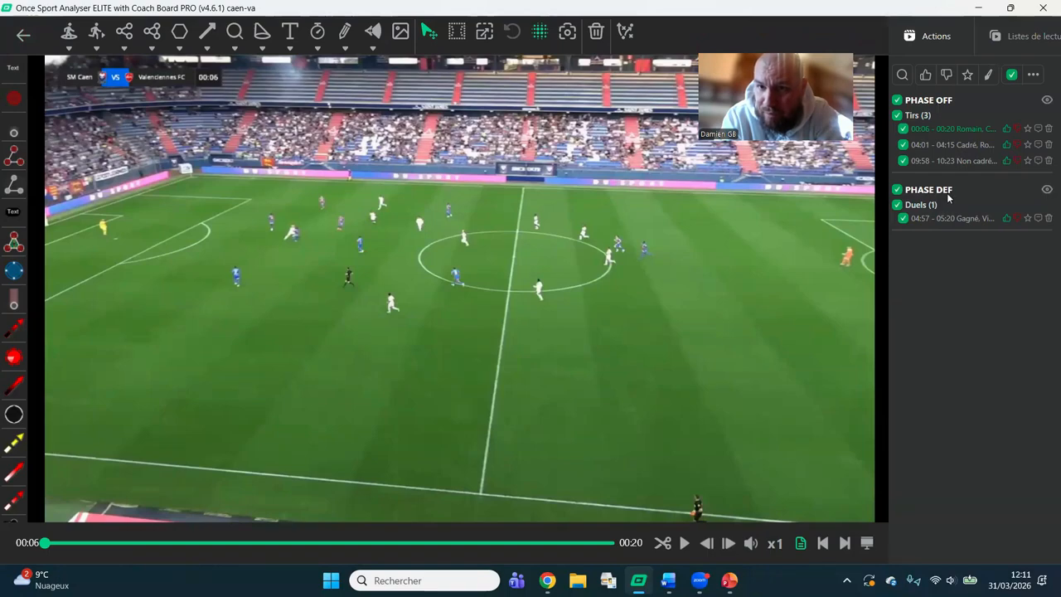
Filter the recorded actions to those of the first player listed, review them and clear that player filter.
click(903, 76)
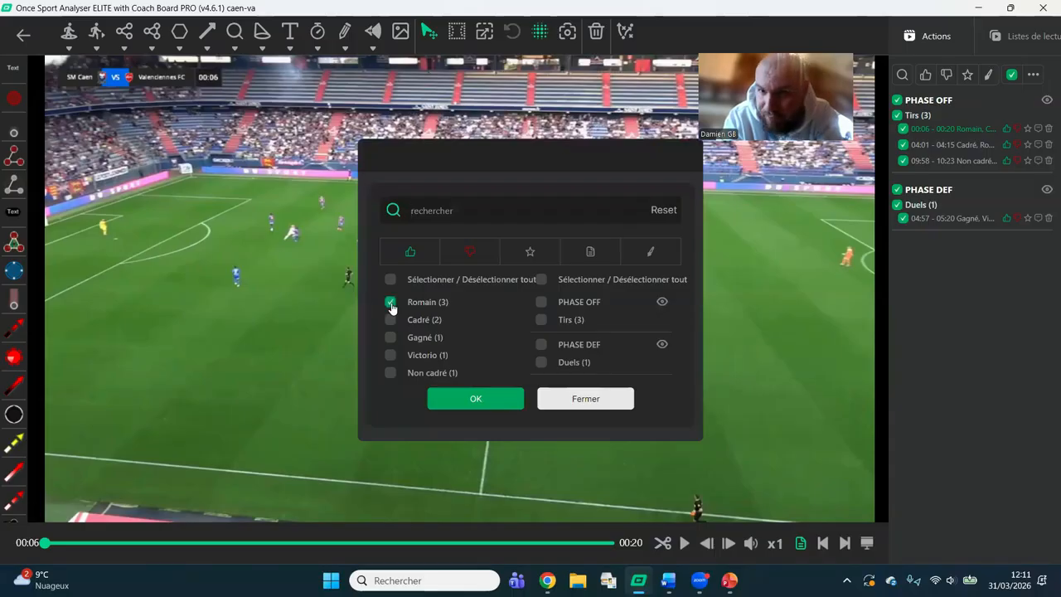
click(476, 398)
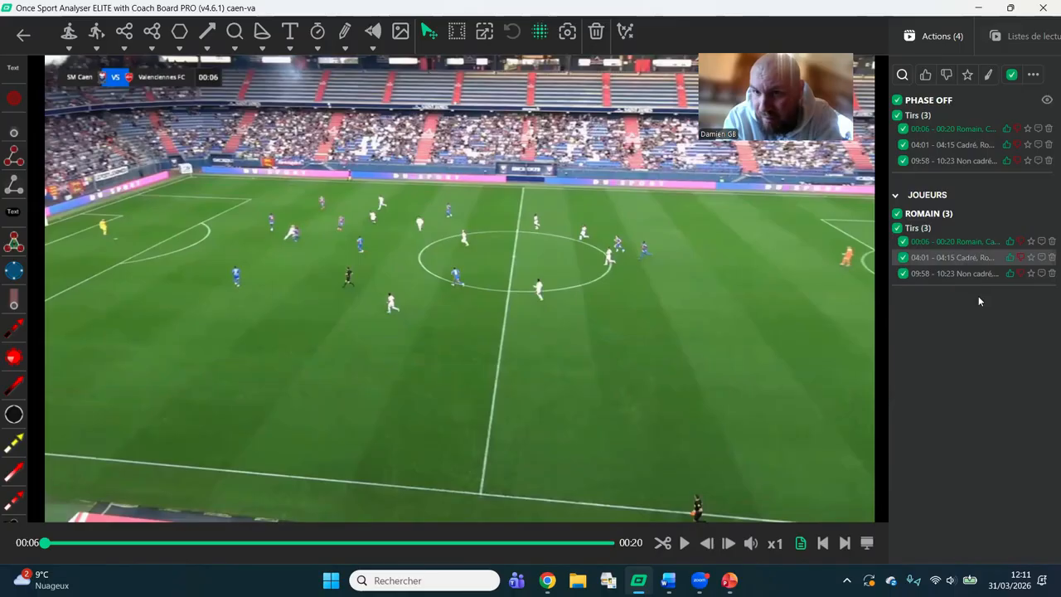
click(902, 76)
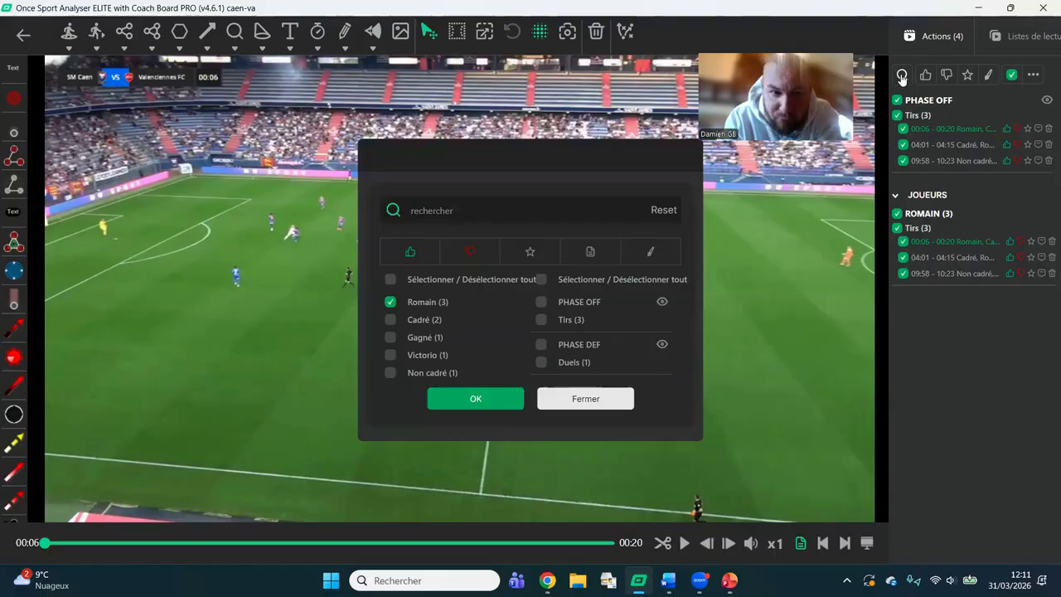
click(391, 302)
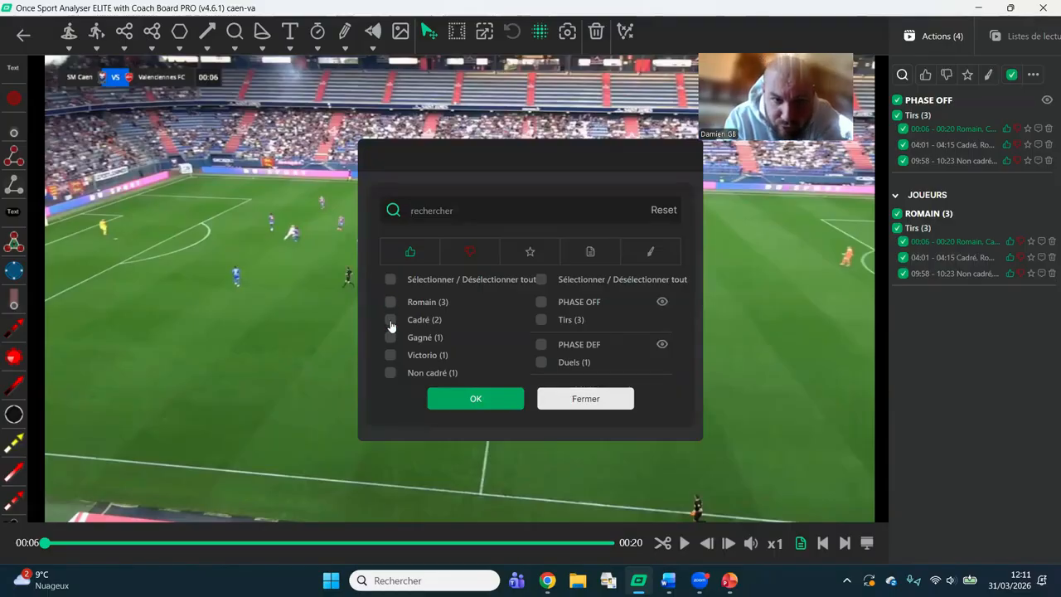
Filter the recorded actions to the PHASE OFF Tirs tagged Cadré and apply the filter.
click(542, 320)
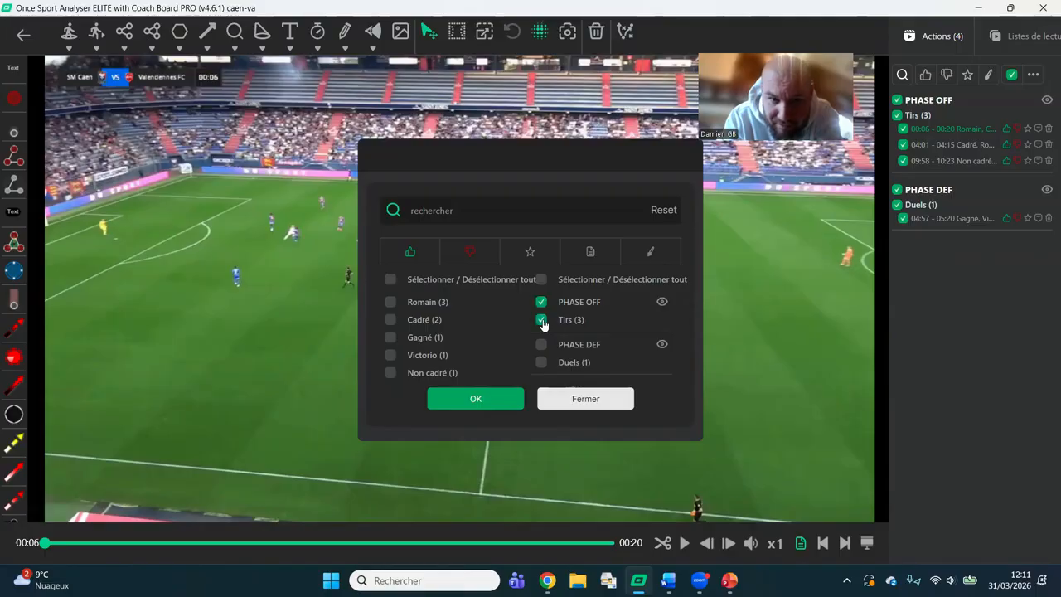
click(390, 320)
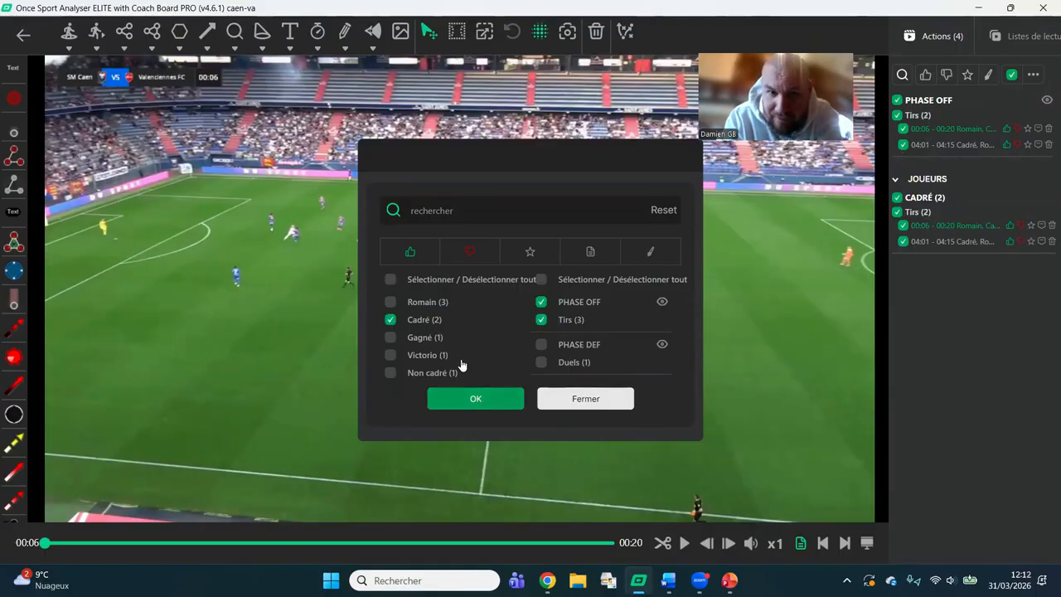
click(476, 399)
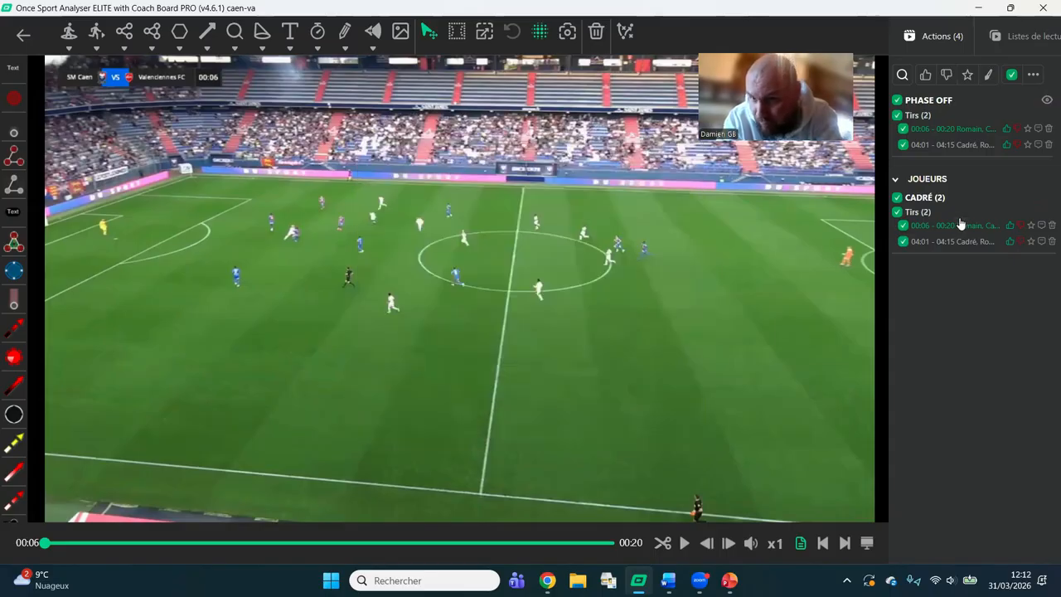
Reset the action filters so that all recorded actions are listed.
click(902, 76)
click(663, 210)
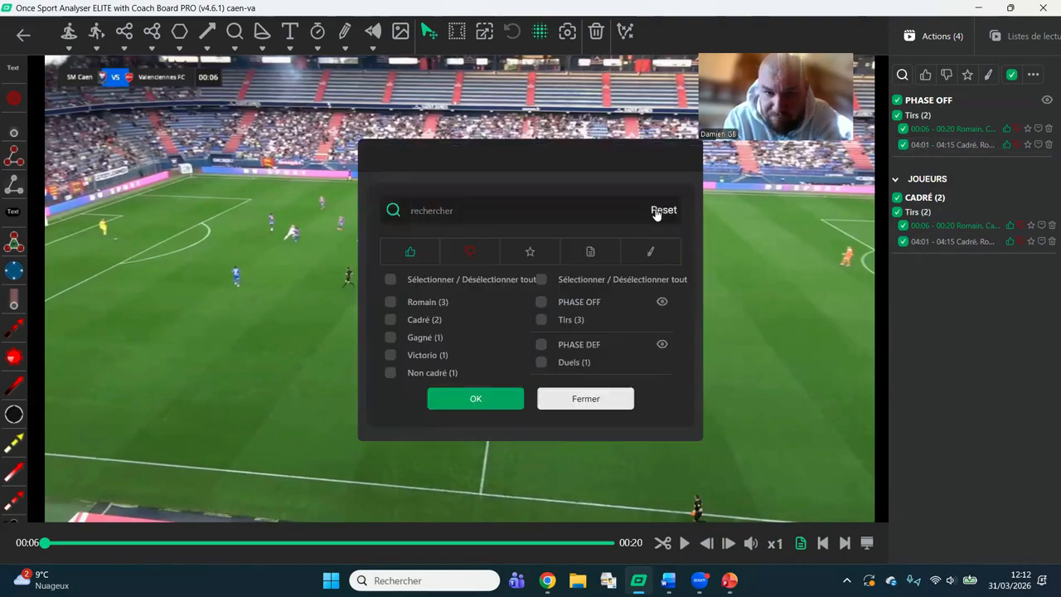
click(476, 398)
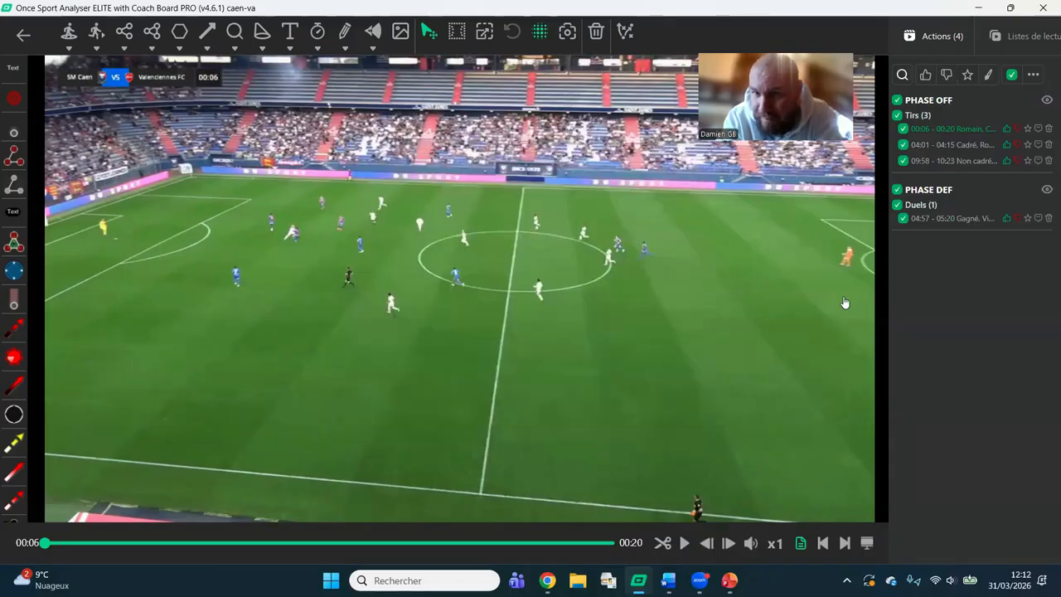
Play the 09:58 Non cadré Tirs clip to 10:00 and place a red offside line with black shadow along the defensive line.
click(978, 162)
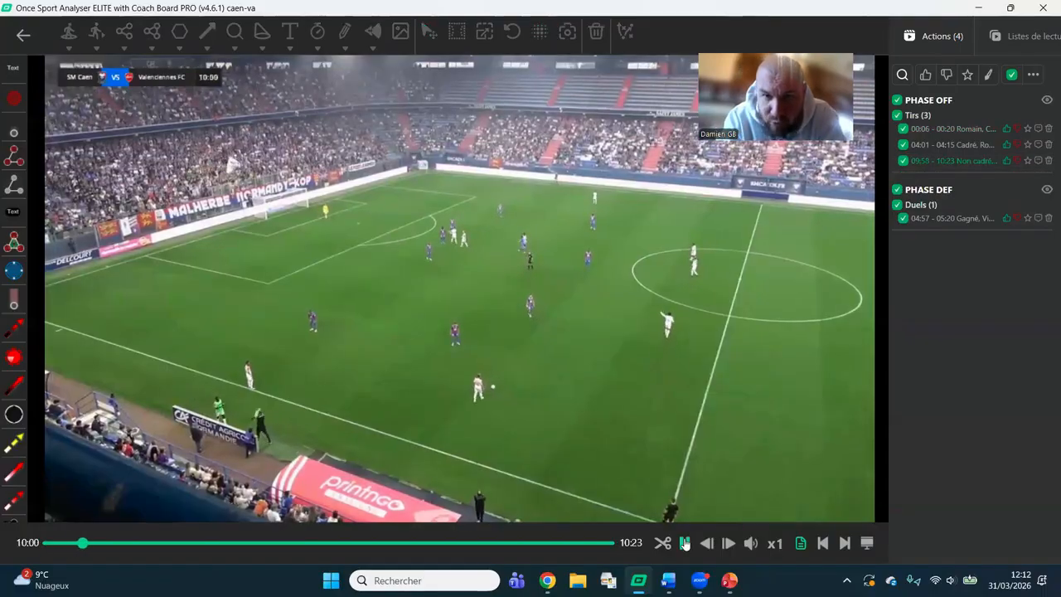
click(600, 460)
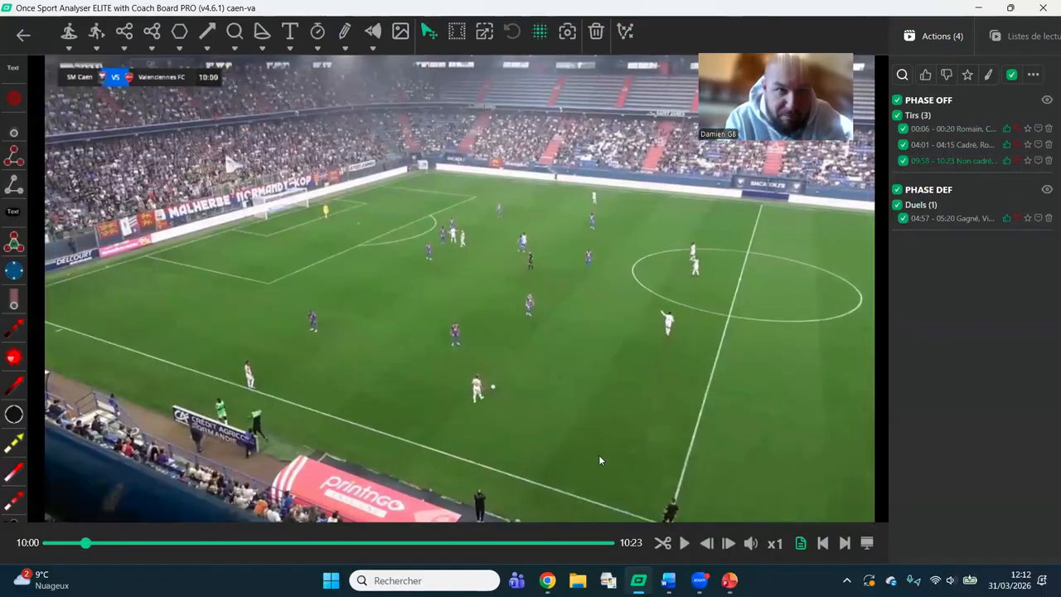
click(70, 50)
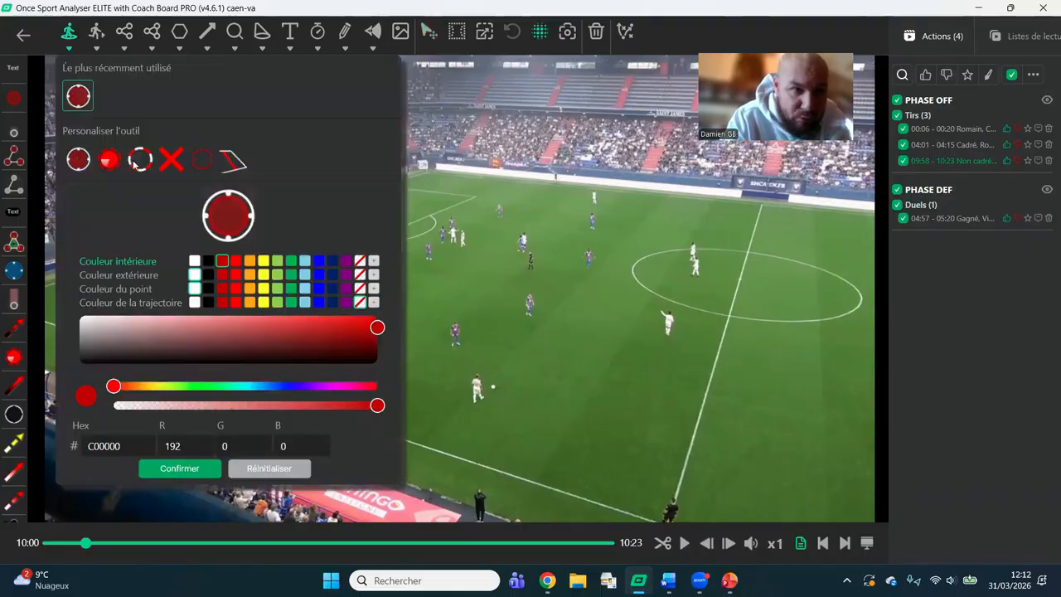
click(234, 164)
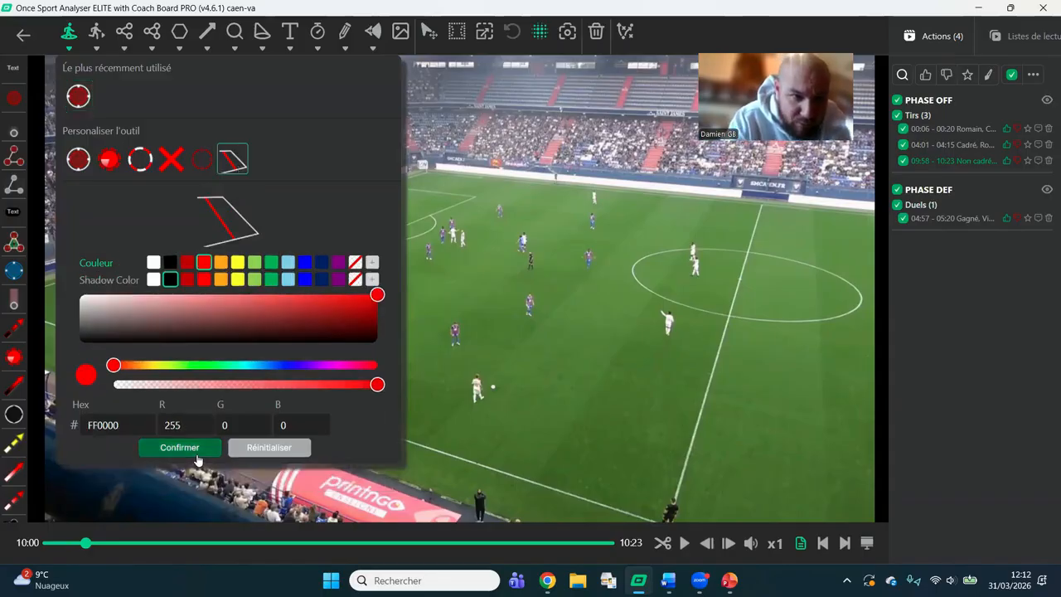
click(196, 452)
click(198, 458)
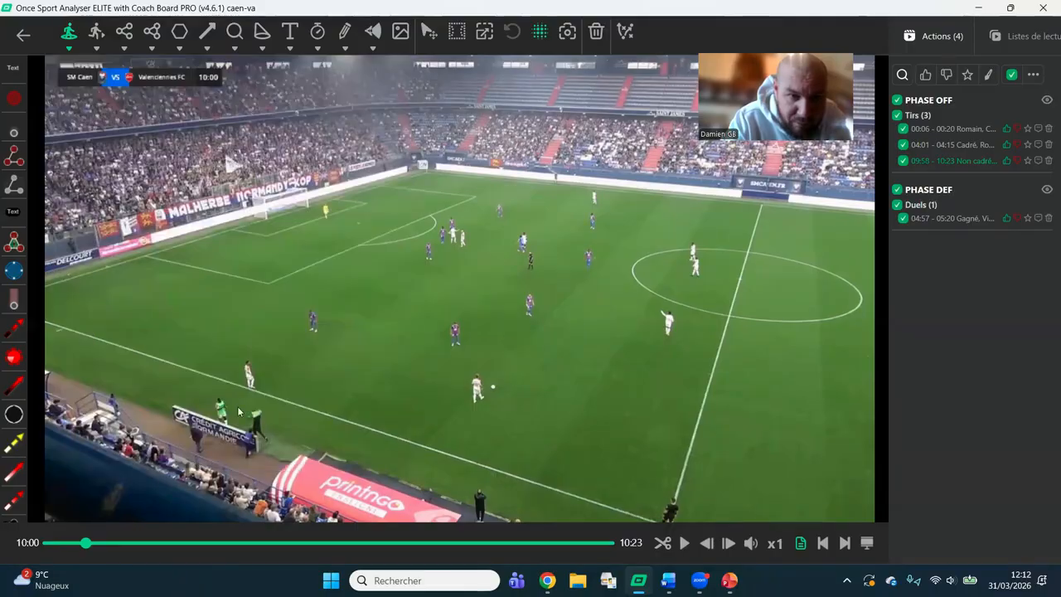
click(201, 359)
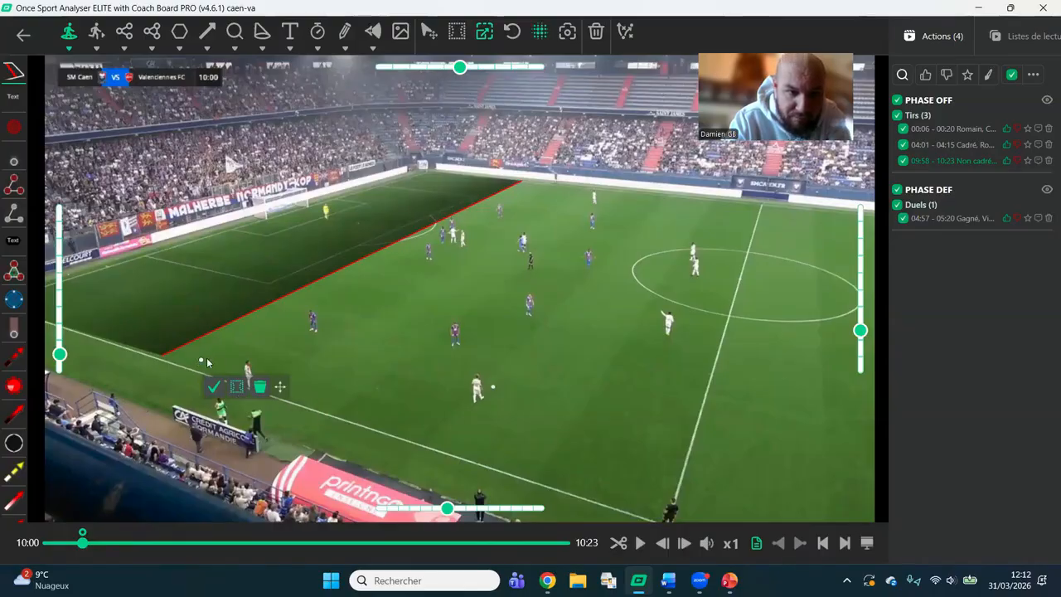
click(213, 386)
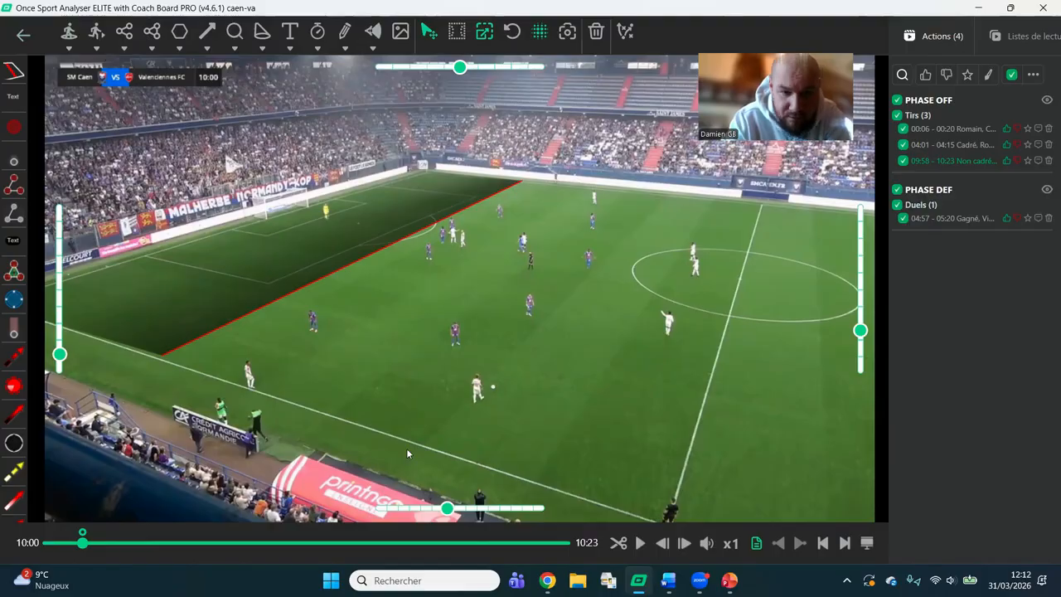
At 10:01, move the white player near the touchline to the edge of the penalty area, with purple glow and a purple arrow.
click(644, 550)
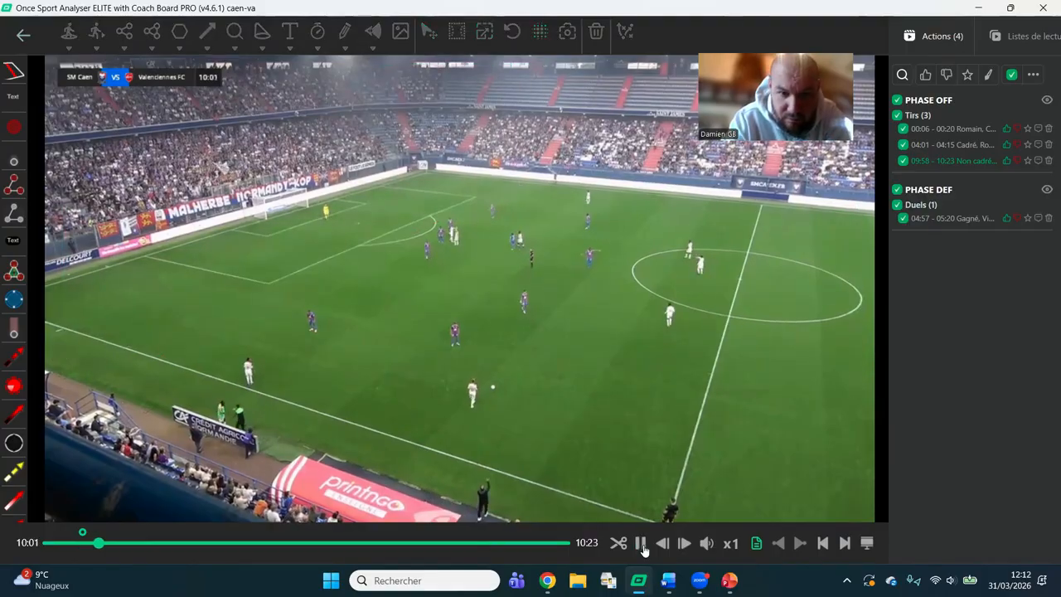
click(644, 550)
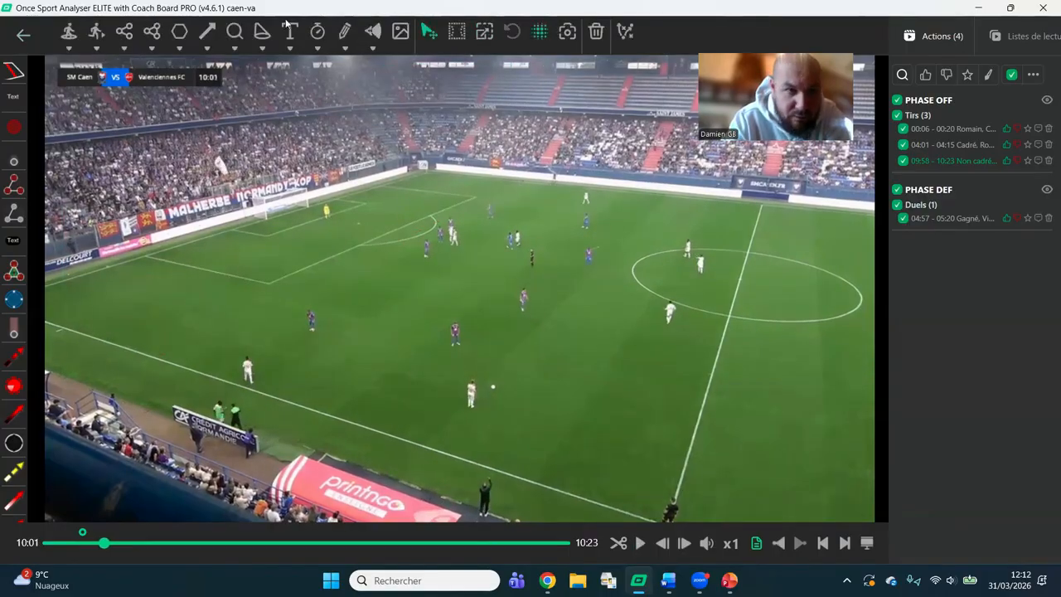
click(69, 49)
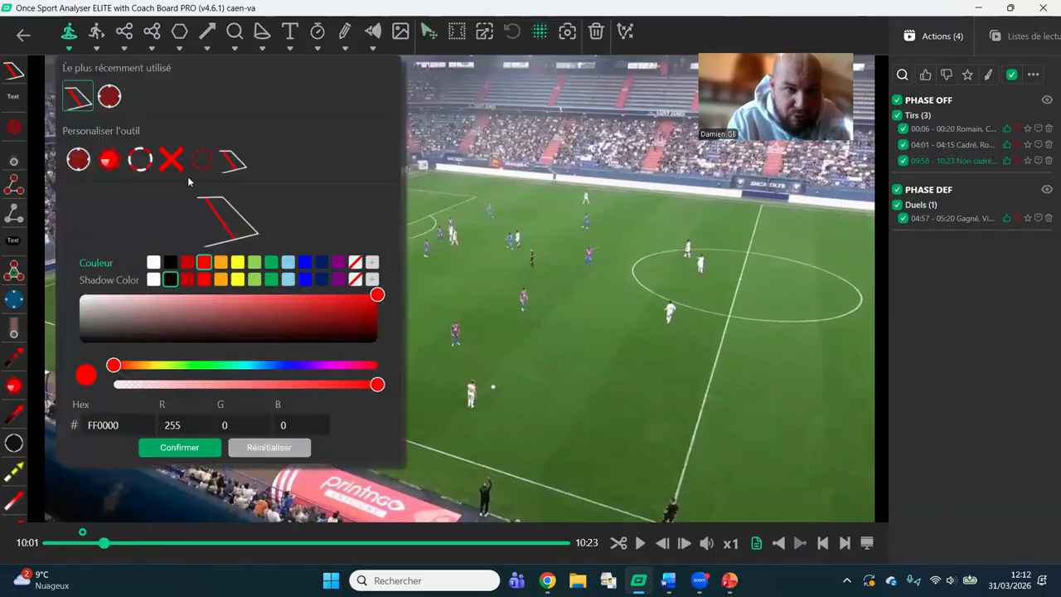
click(96, 49)
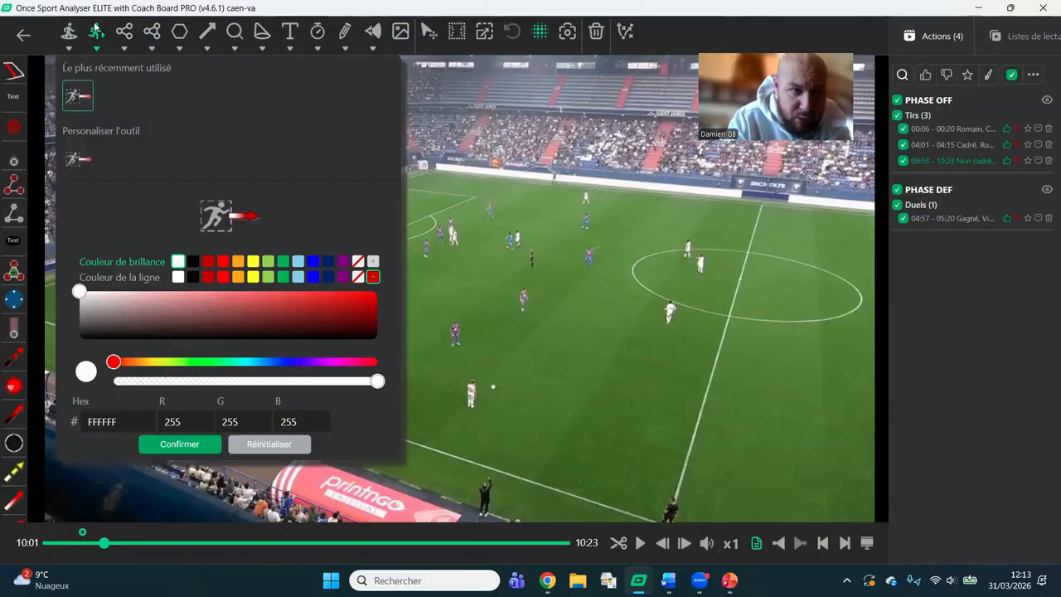
click(359, 262)
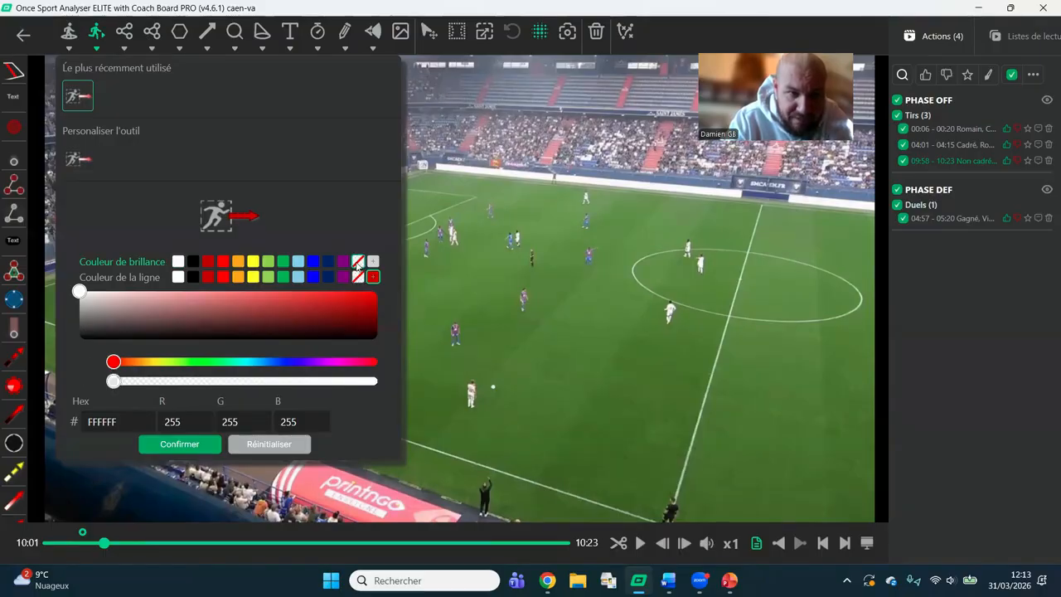
click(343, 262)
click(343, 276)
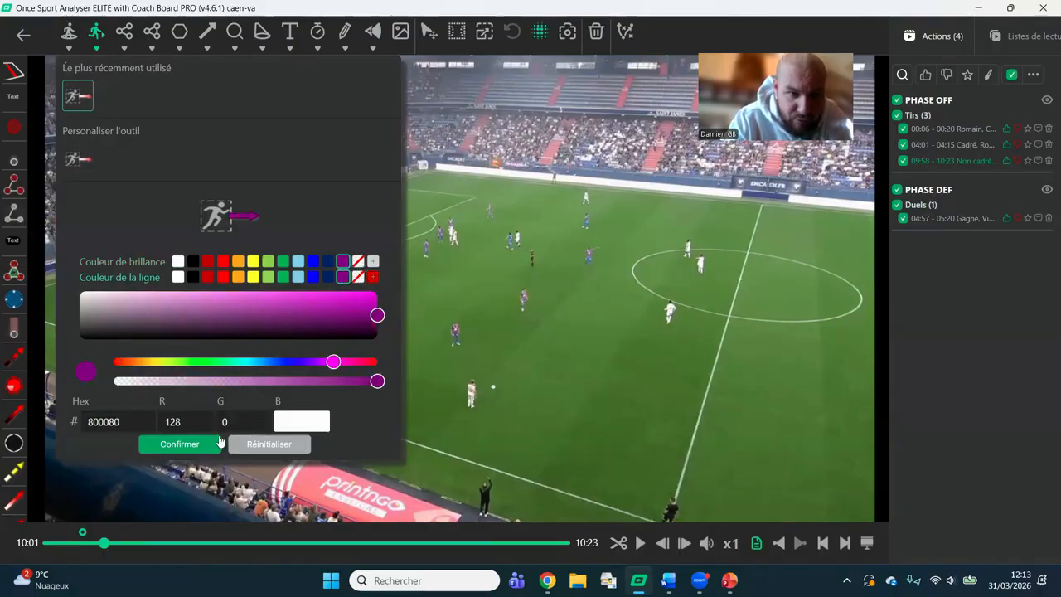
click(188, 449)
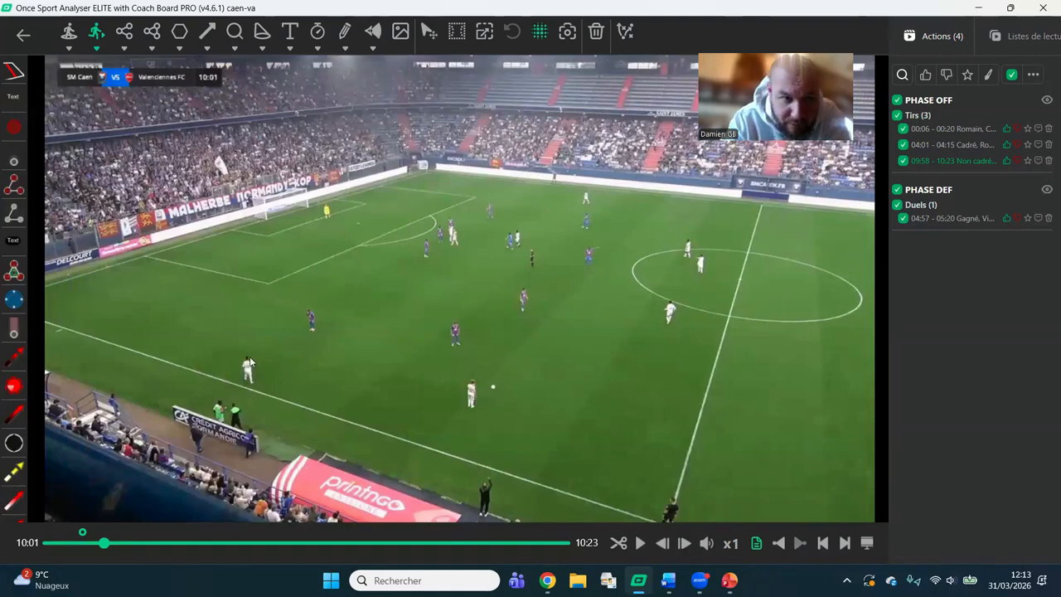
mouse_move(237, 347)
mouse_down()
mouse_move(243, 392)
mouse_move(258, 383)
mouse_move(328, 232)
mouse_move(449, 220)
mouse_up()
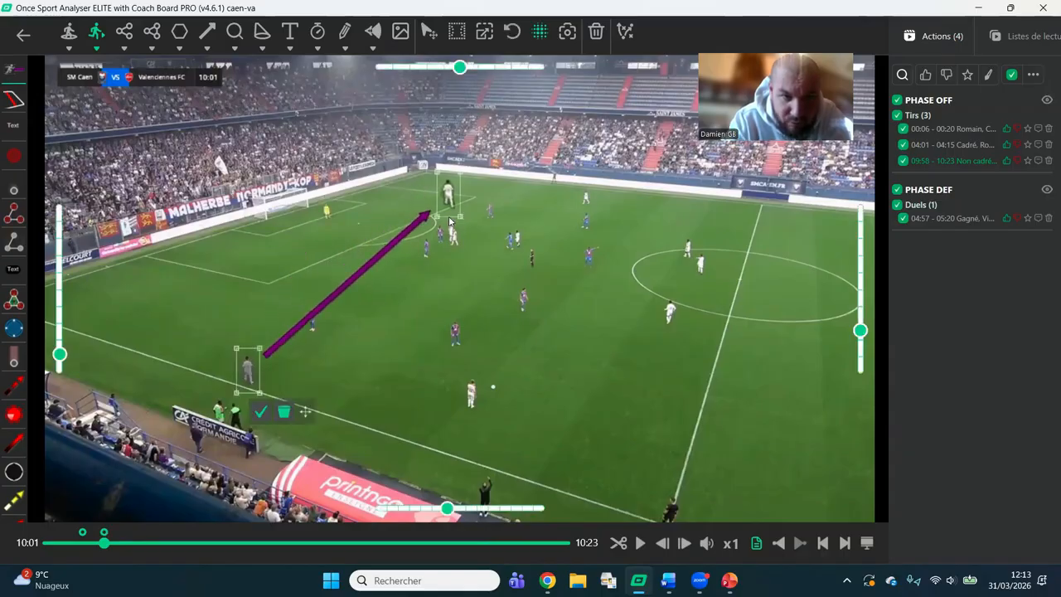
click(363, 361)
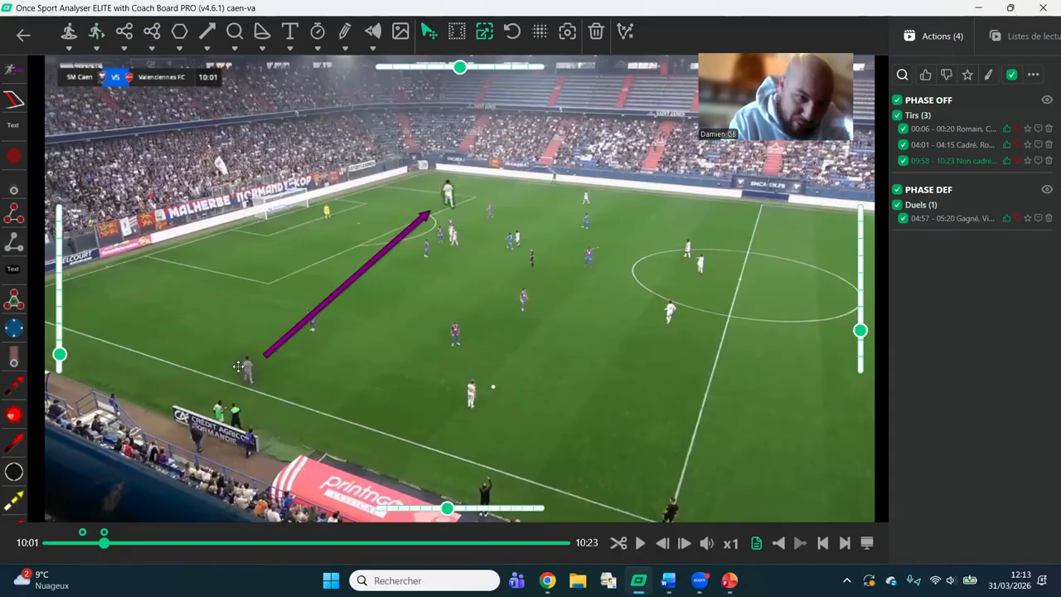
At 10:02, link the four defenders with dark red markers and points joined by a white line, and thin the line.
click(639, 544)
click(256, 113)
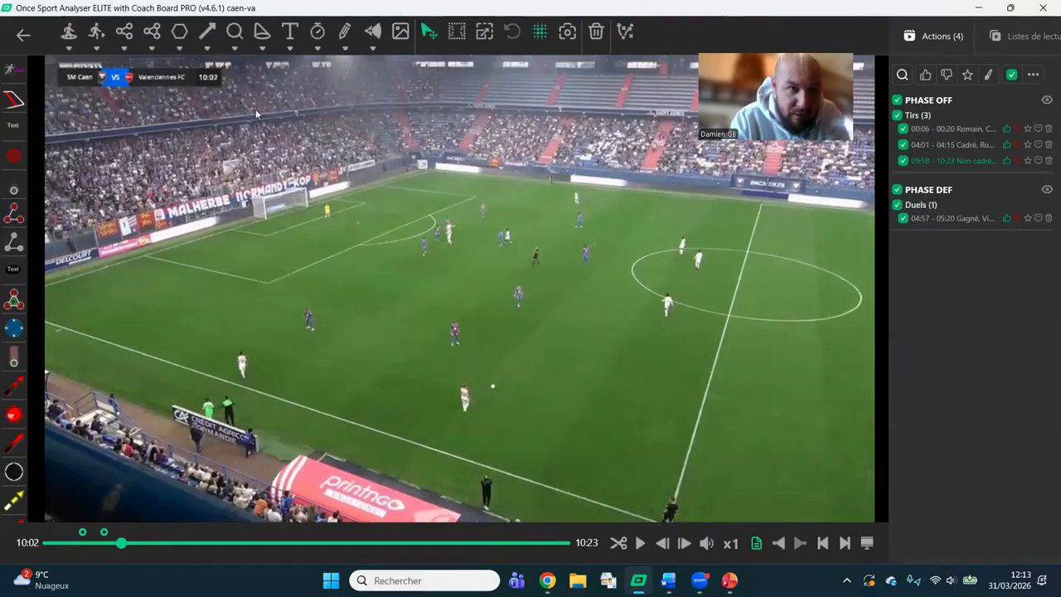
click(125, 51)
click(73, 165)
click(208, 291)
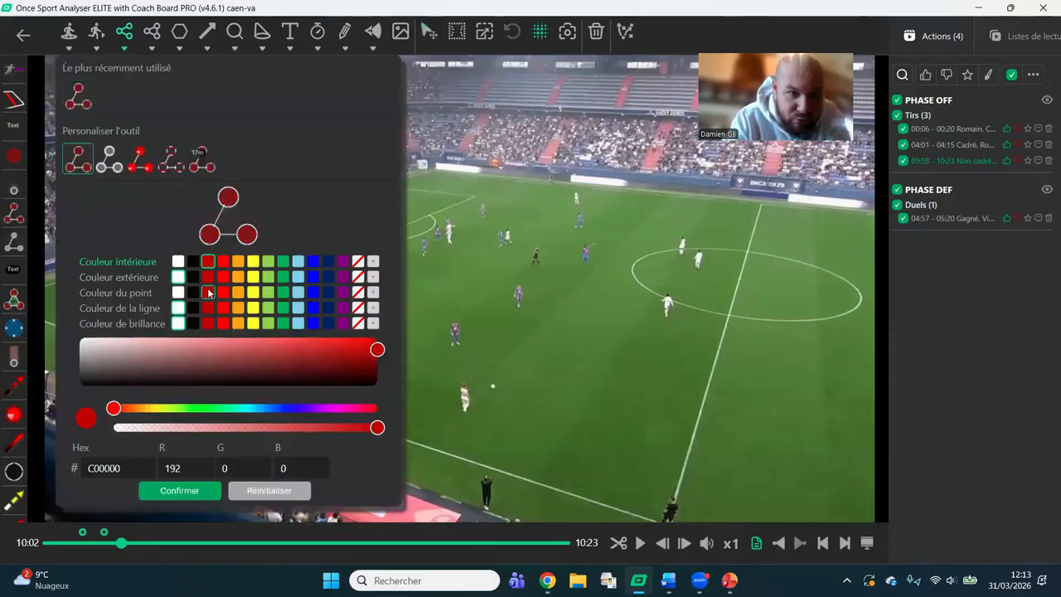
click(203, 491)
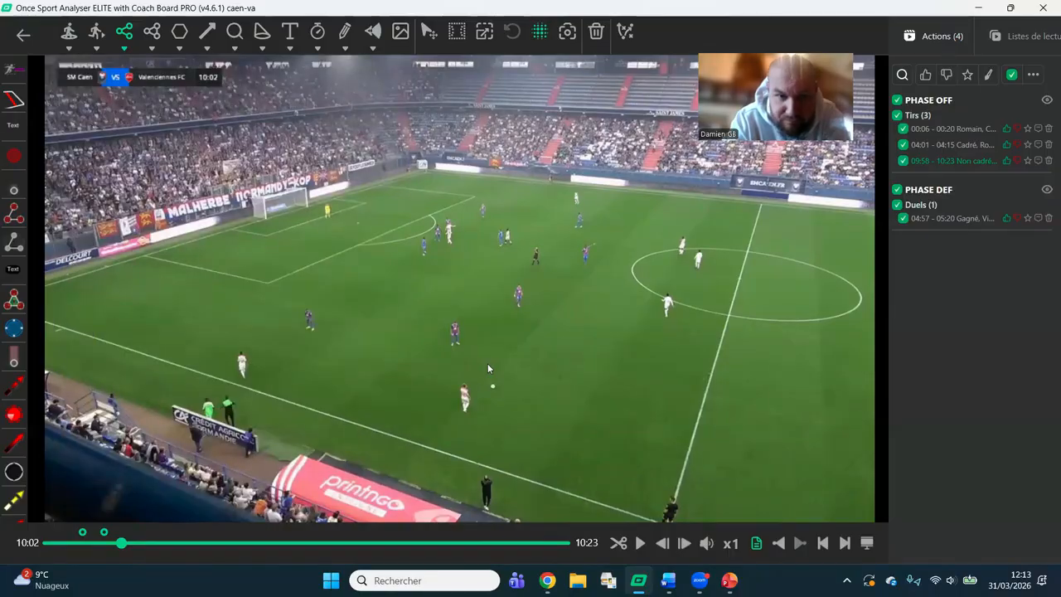
click(310, 329)
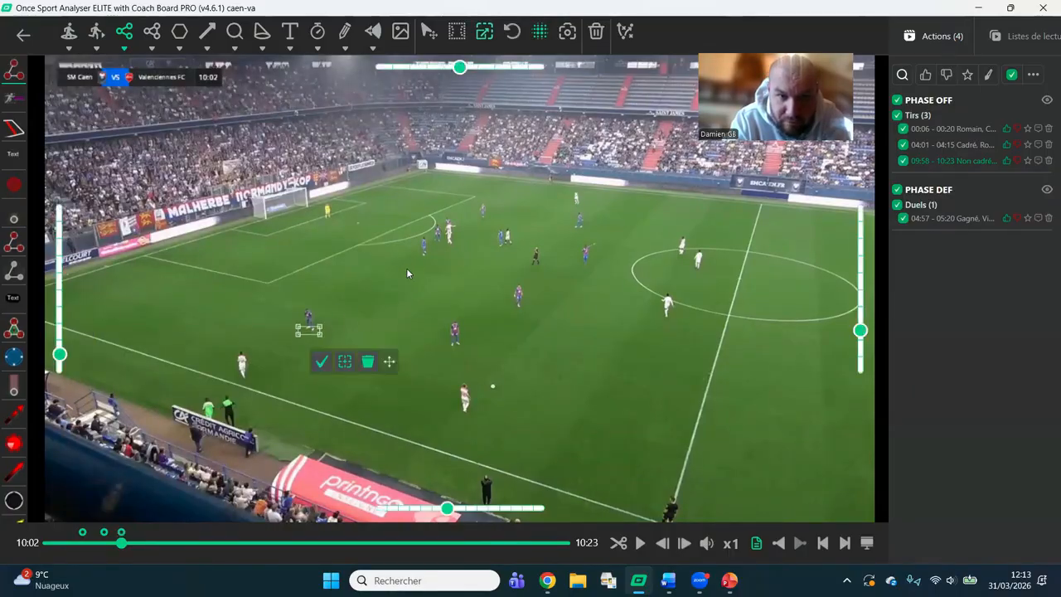
click(422, 257)
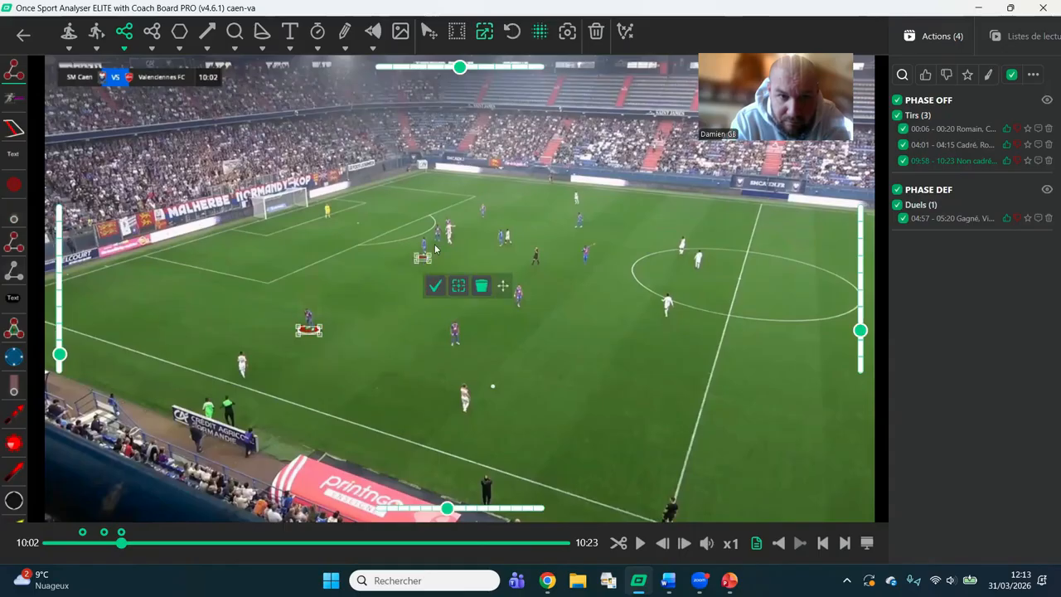
click(439, 242)
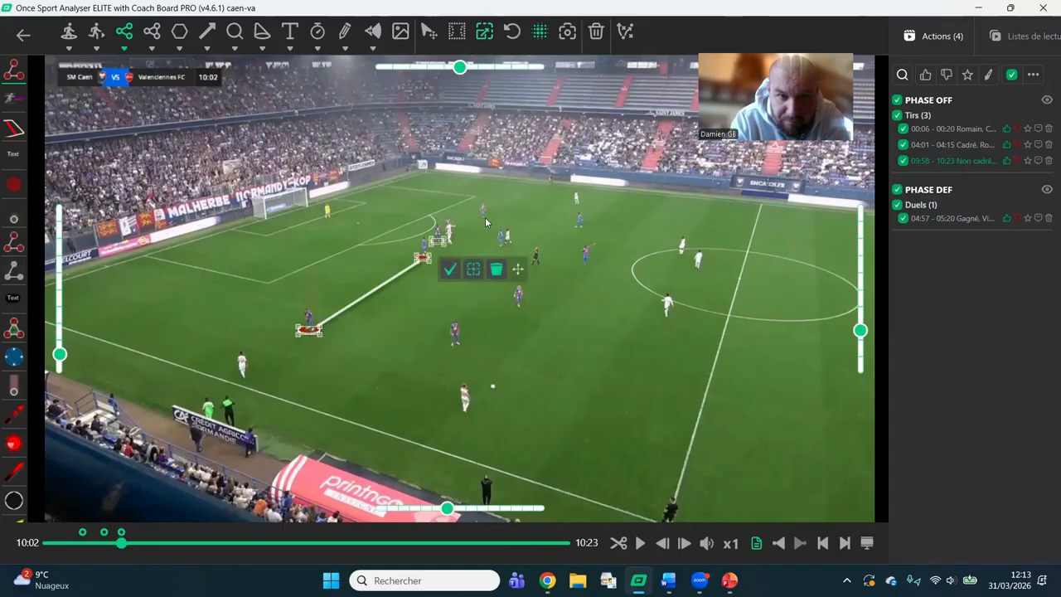
click(485, 220)
click(497, 247)
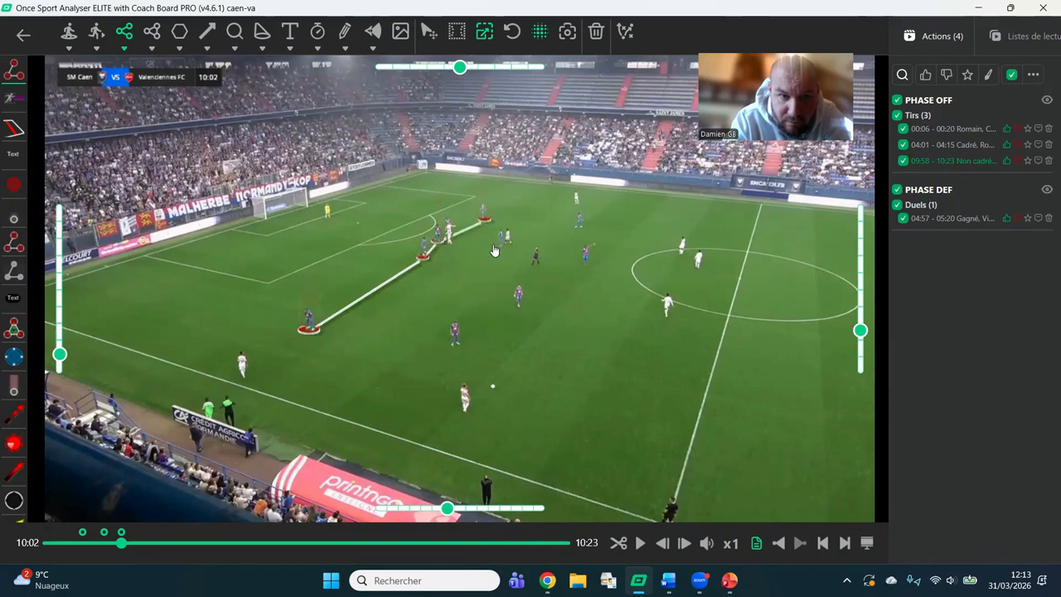
mouse_move(447, 508)
mouse_down()
mouse_move(473, 509)
mouse_move(387, 508)
mouse_move(515, 512)
mouse_move(393, 508)
mouse_move(426, 509)
mouse_move(417, 512)
mouse_up()
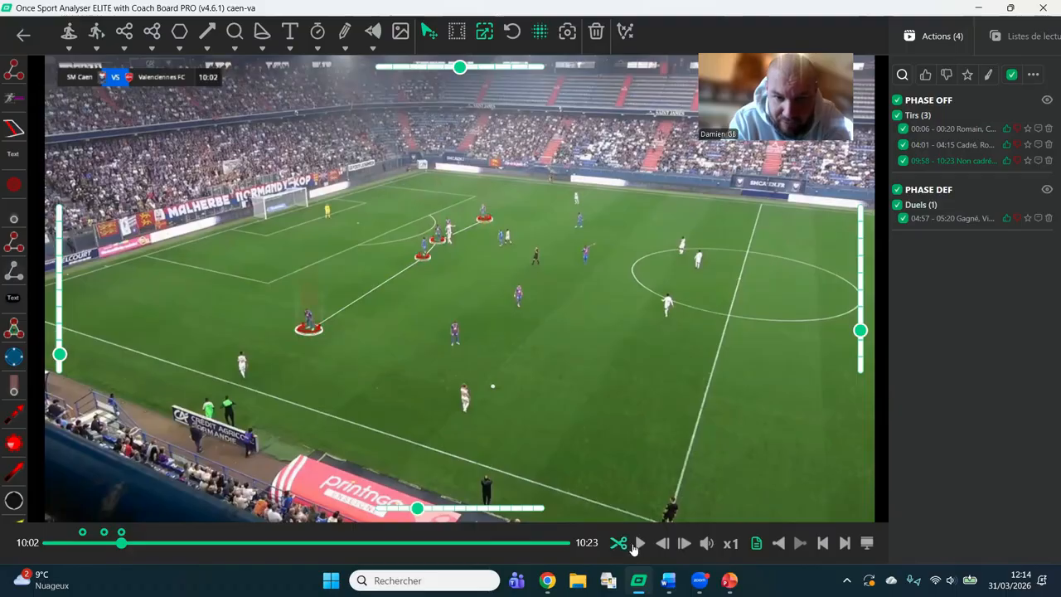
Advance the clip to 10:03 and set the filled zone tool to blue with no line colour and no glow colour.
click(640, 544)
click(640, 543)
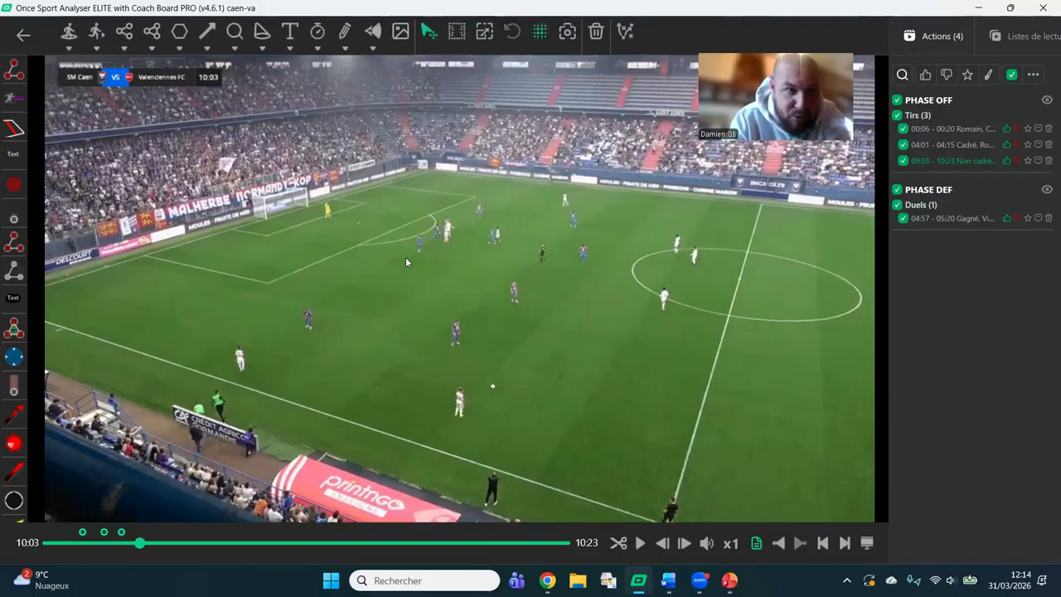
click(179, 47)
click(106, 159)
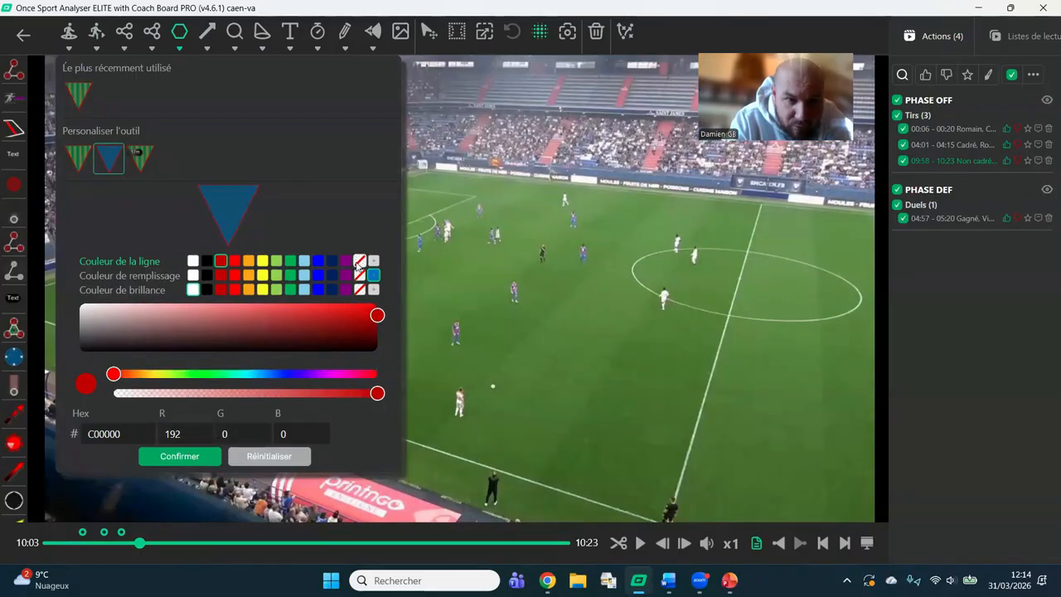
click(359, 261)
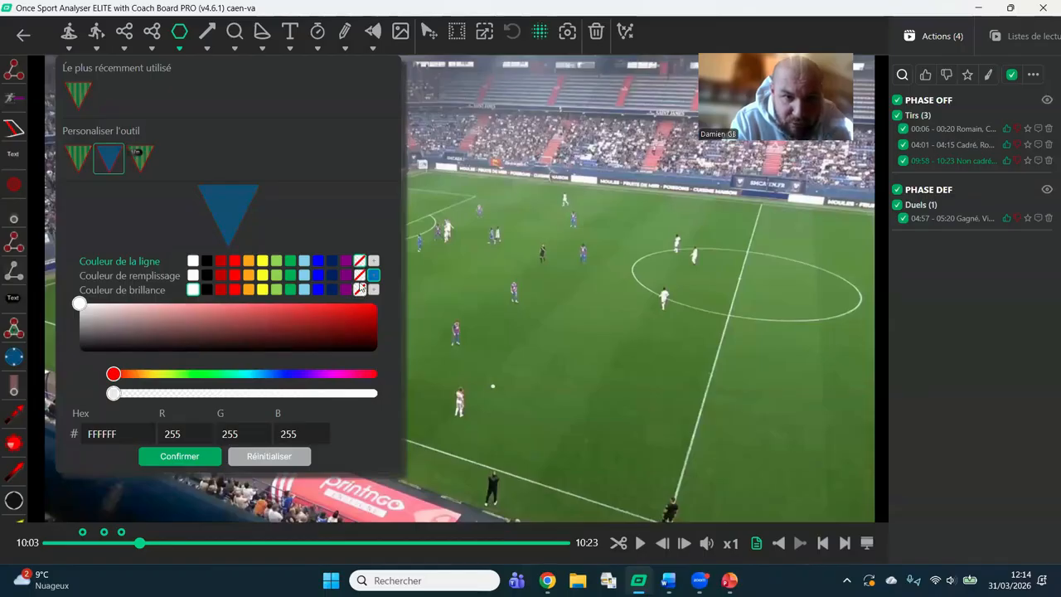
click(359, 289)
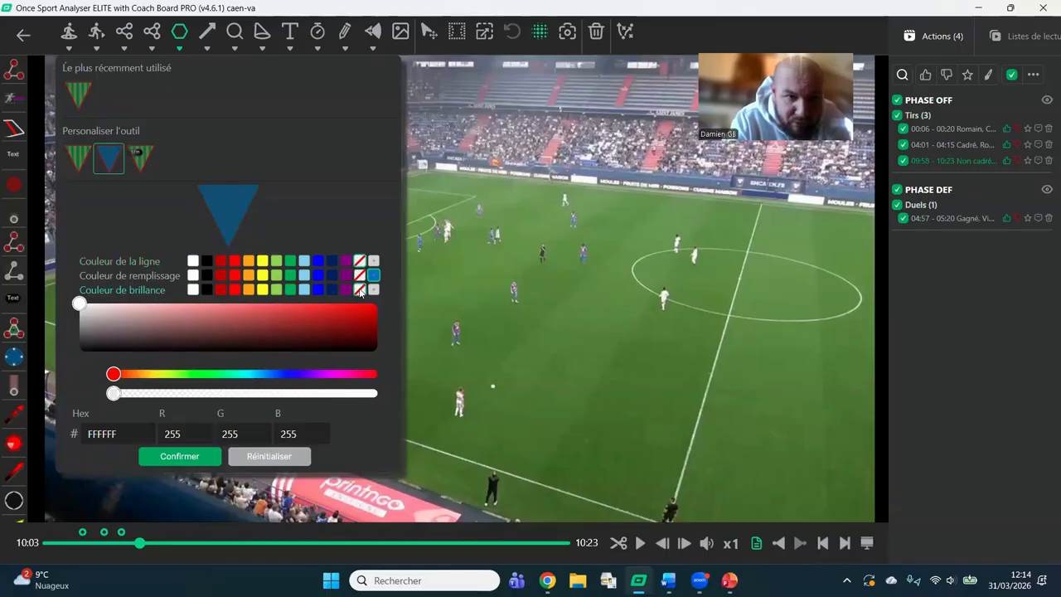
click(192, 457)
Draw a four-cornered blue zone from inside the penalty area to midfield, covering the space around the two nearest defenders.
click(246, 252)
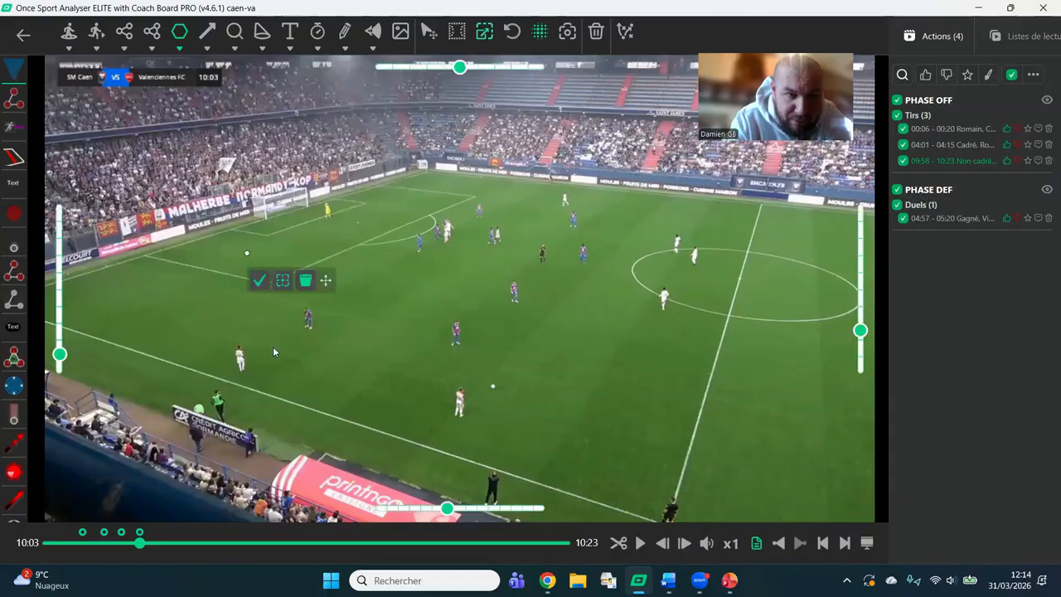
click(278, 357)
click(466, 341)
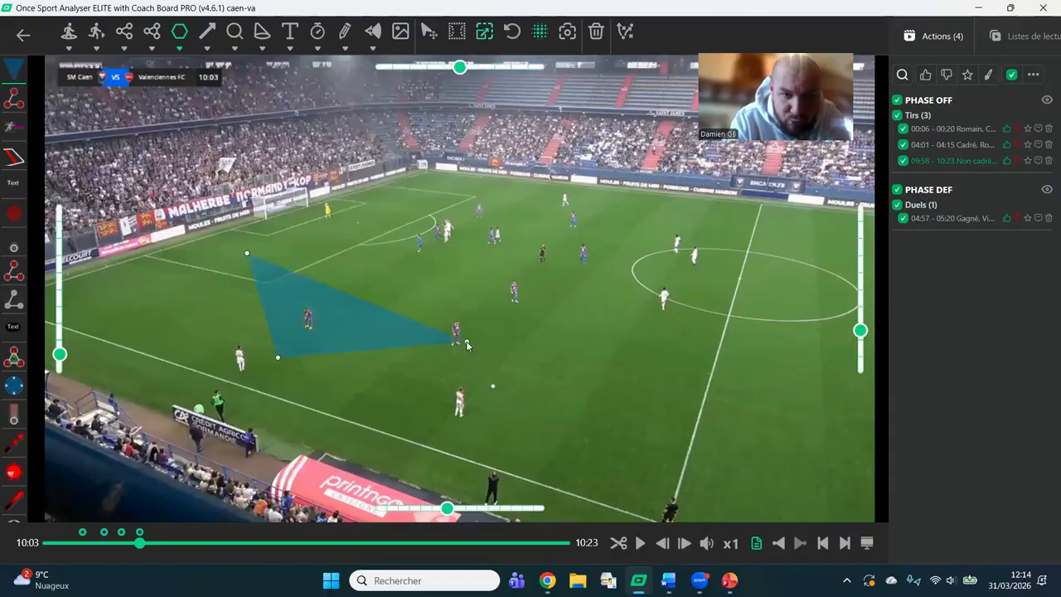
click(505, 255)
click(517, 282)
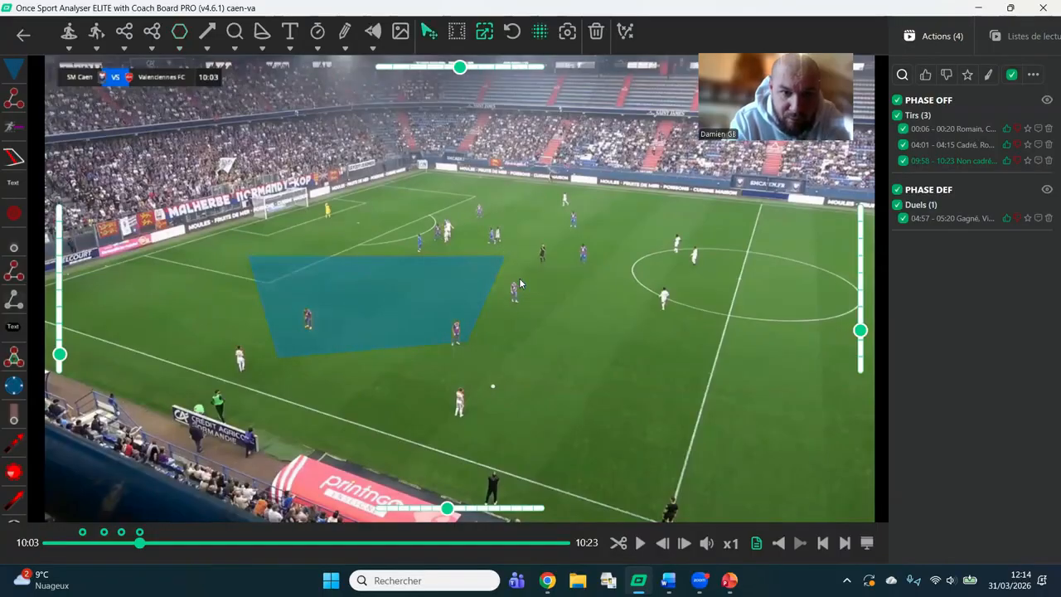
Add the white 3D text "Contre attaque" without background on the pitch beside the blue zone.
click(290, 48)
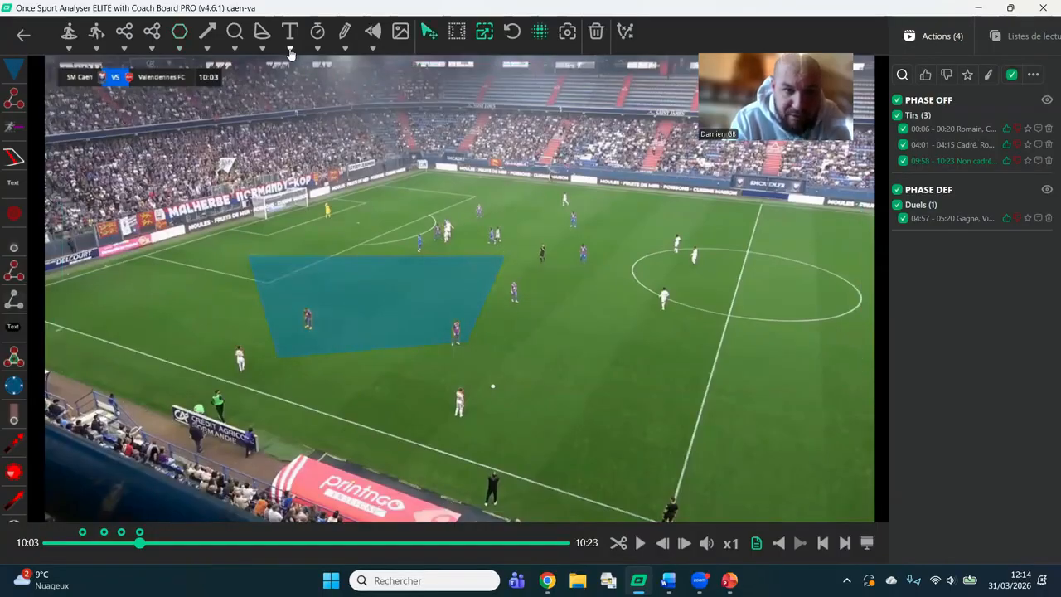
click(198, 158)
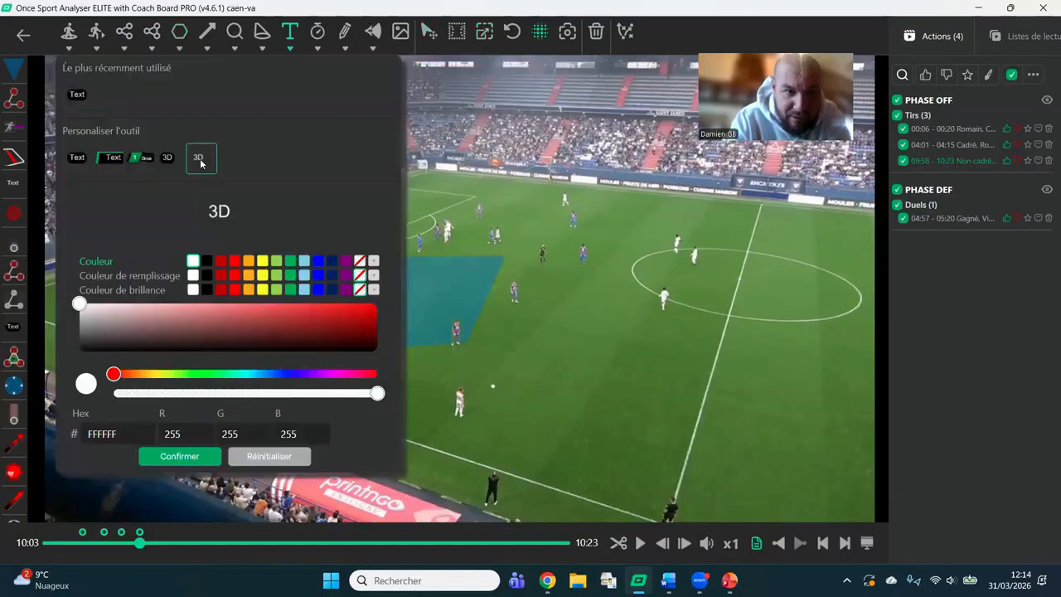
click(185, 458)
click(535, 347)
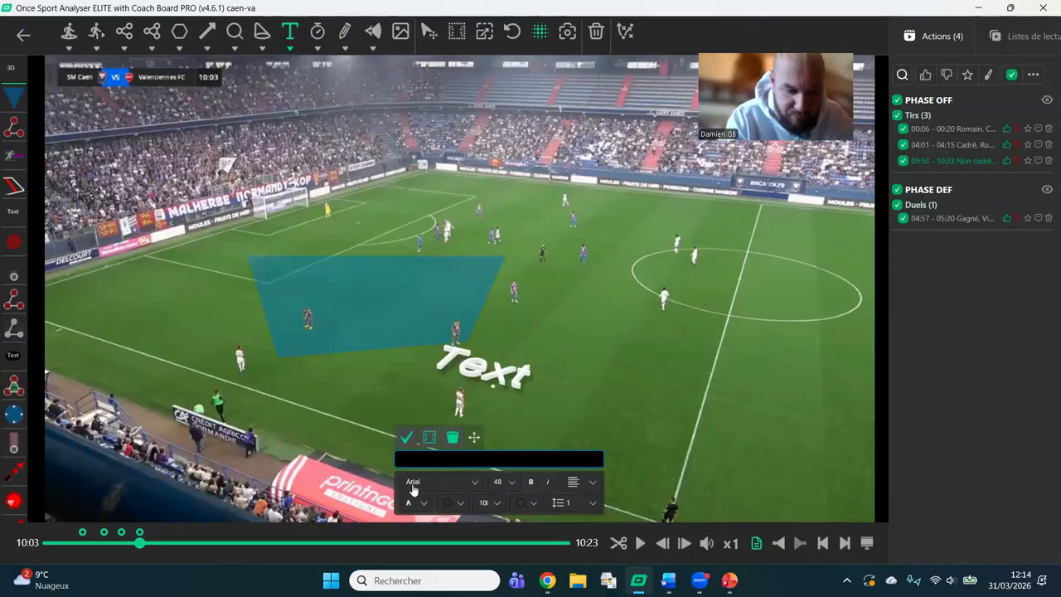
text(Contre at)
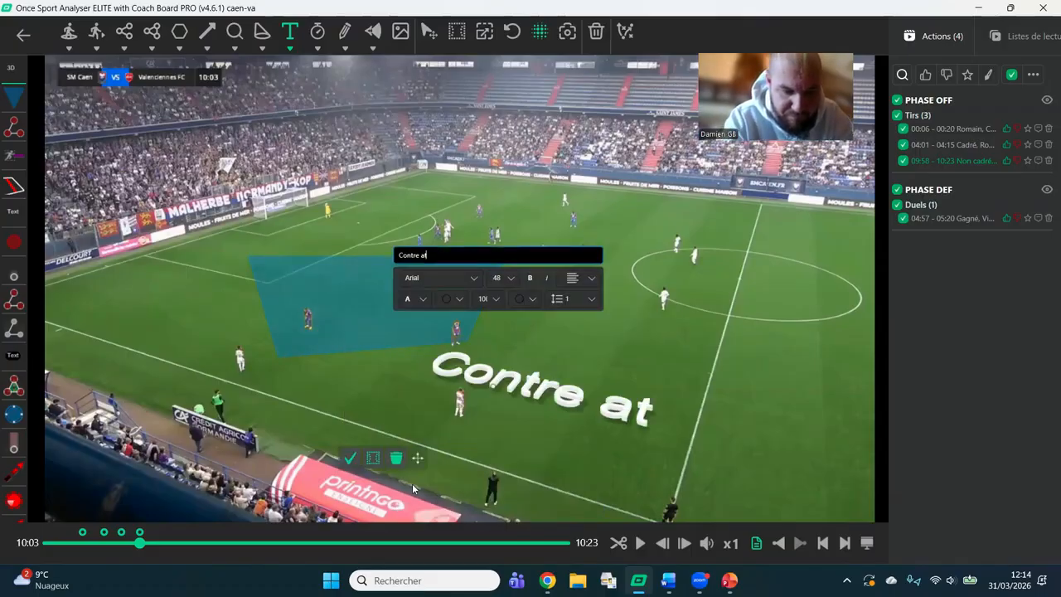
text(taq)
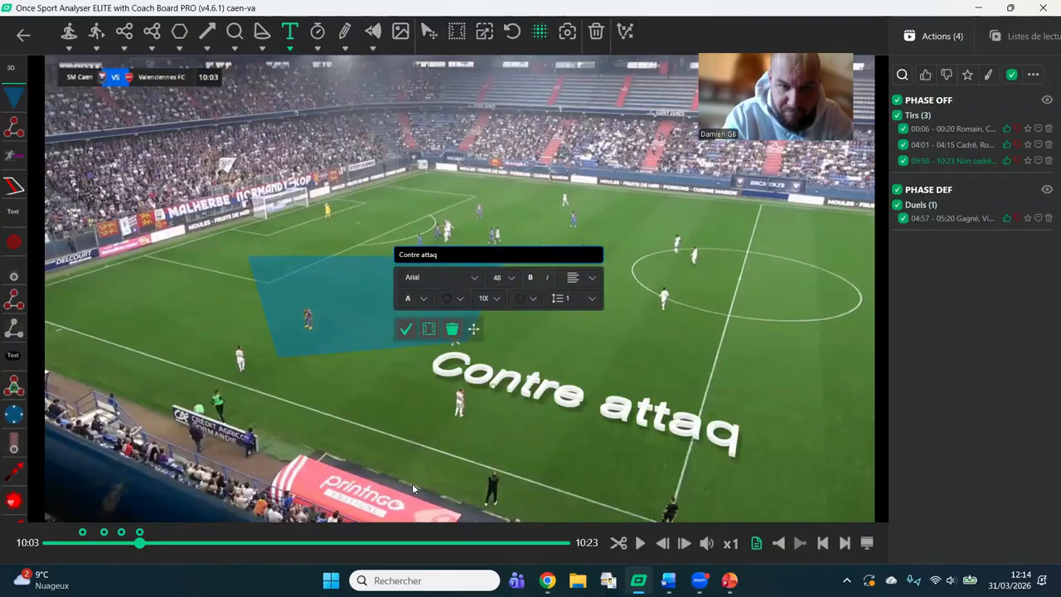
text(e)
key(BackSpace)
text(ue)
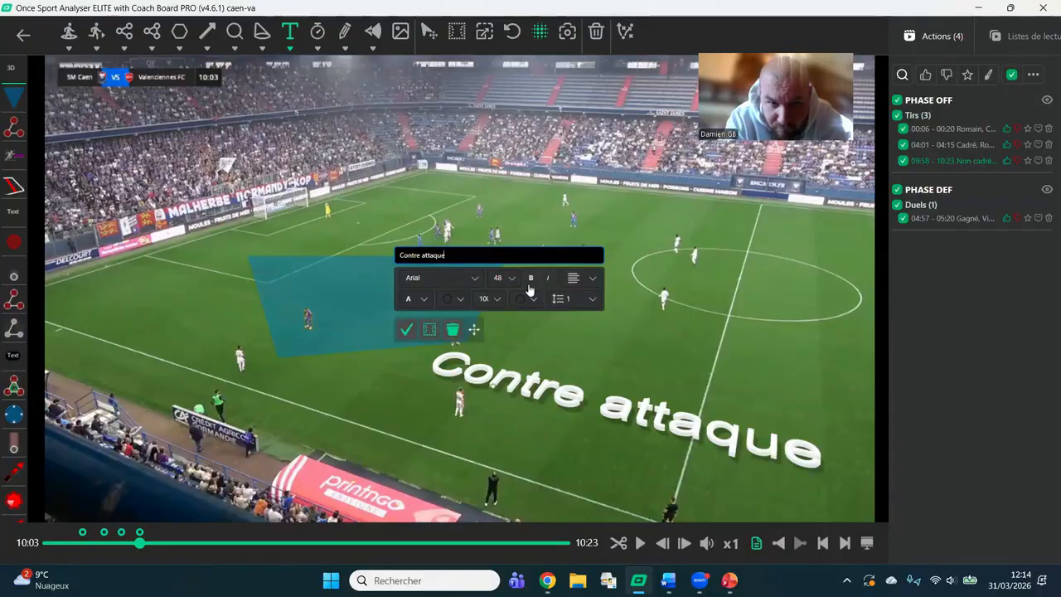
Reduce the "Contre attaque" text to font size 36 and validate it.
click(503, 278)
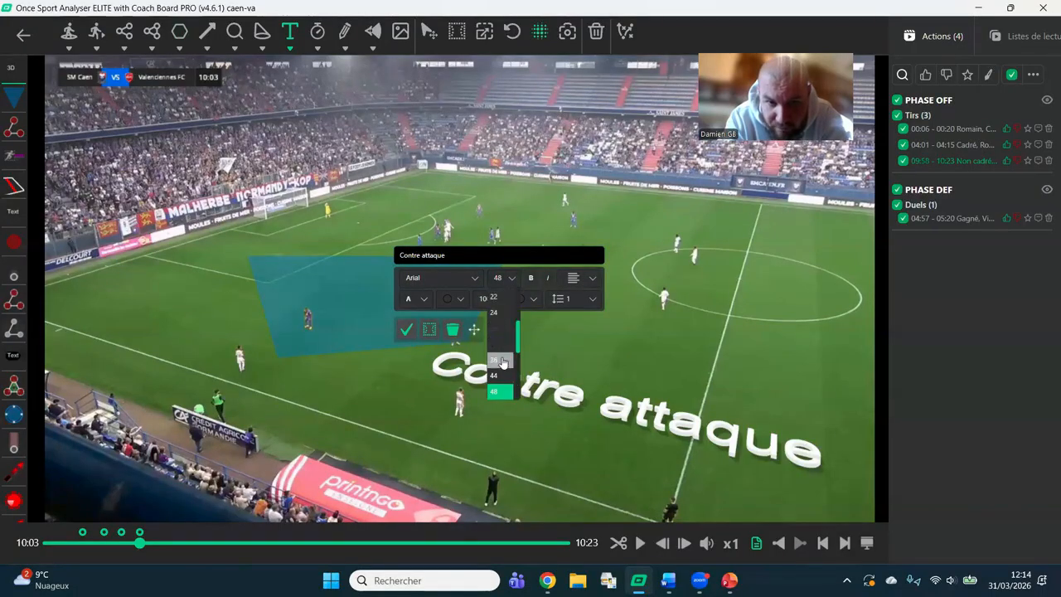
click(501, 359)
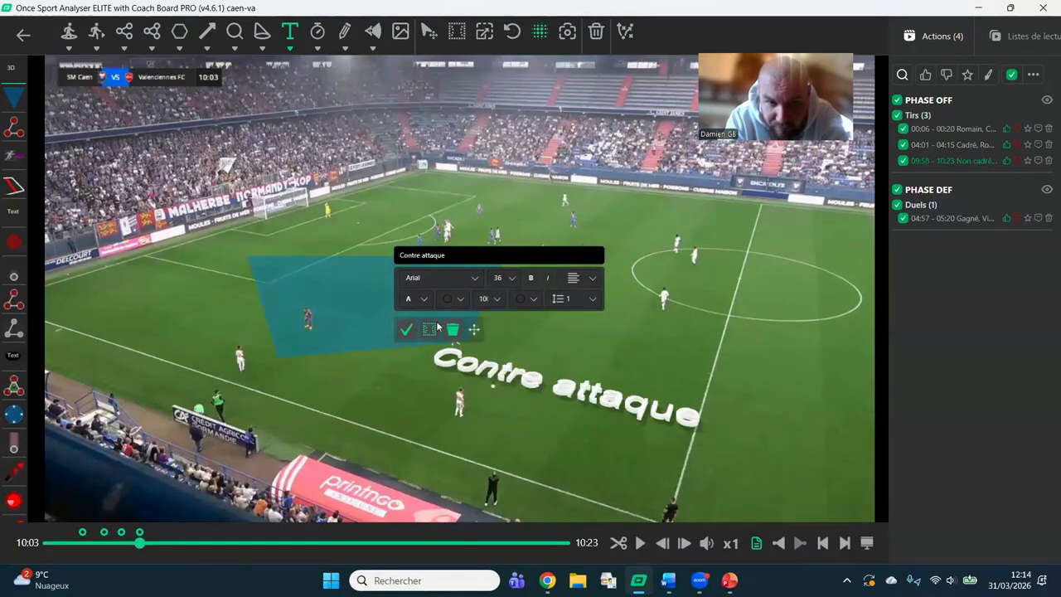
click(406, 329)
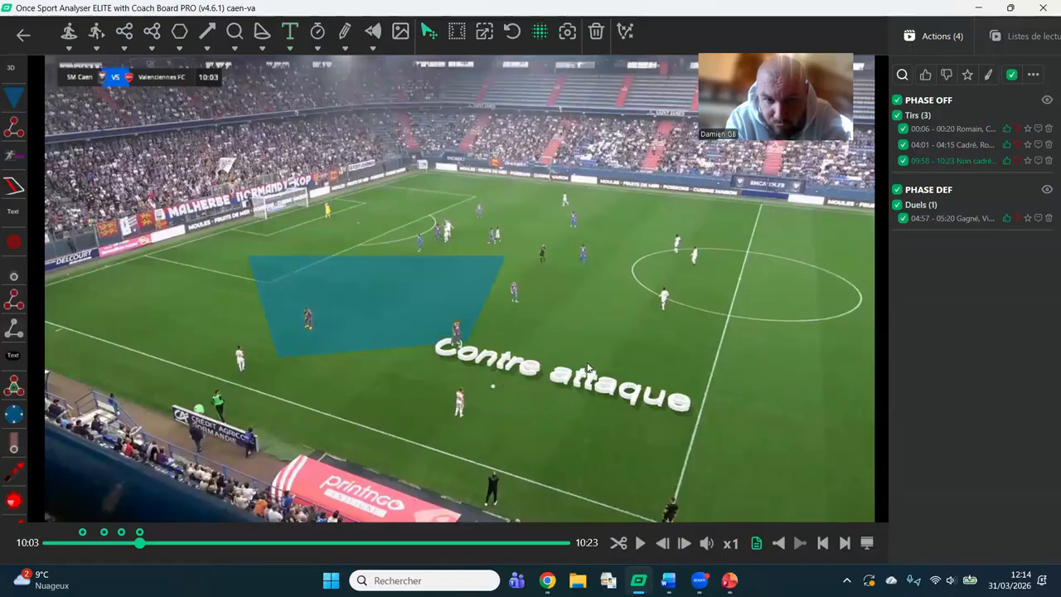
click(588, 368)
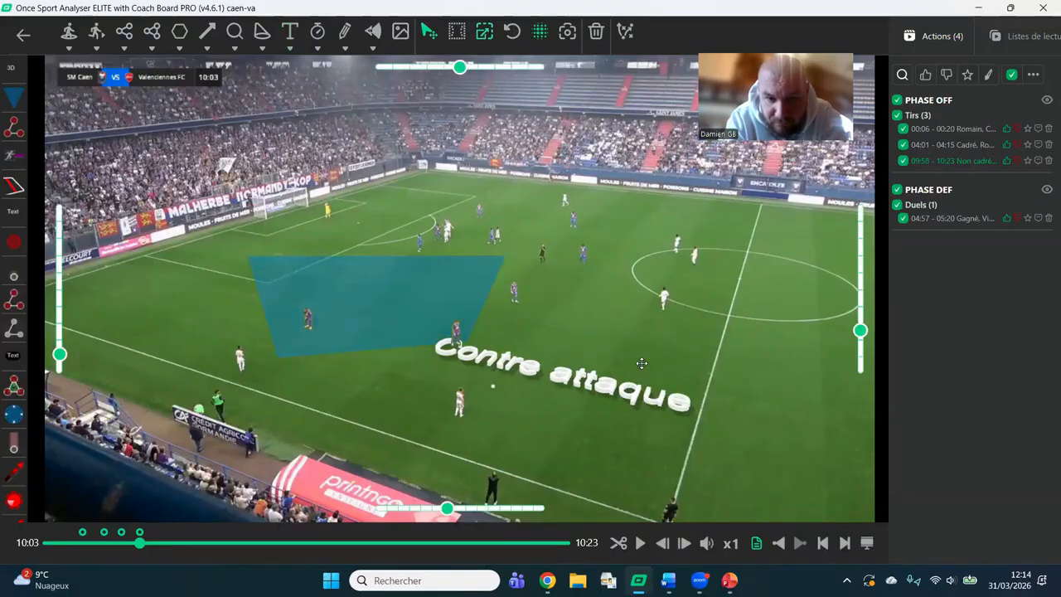
Advance the clip to 10:05 and place a spotlight with a dark red base on the central midfielder in blue and red.
click(640, 544)
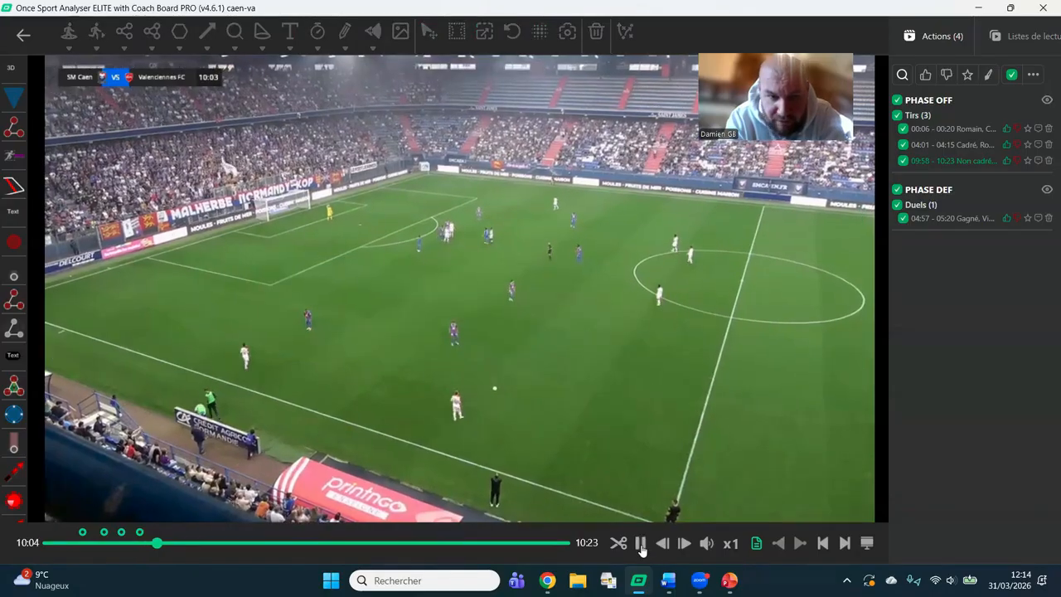
click(640, 544)
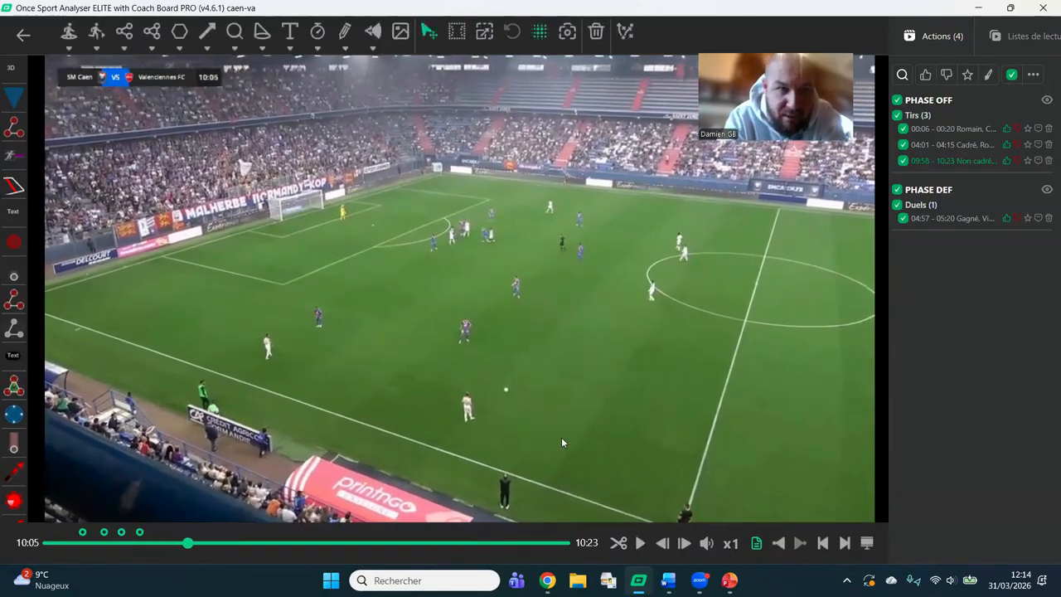
click(264, 48)
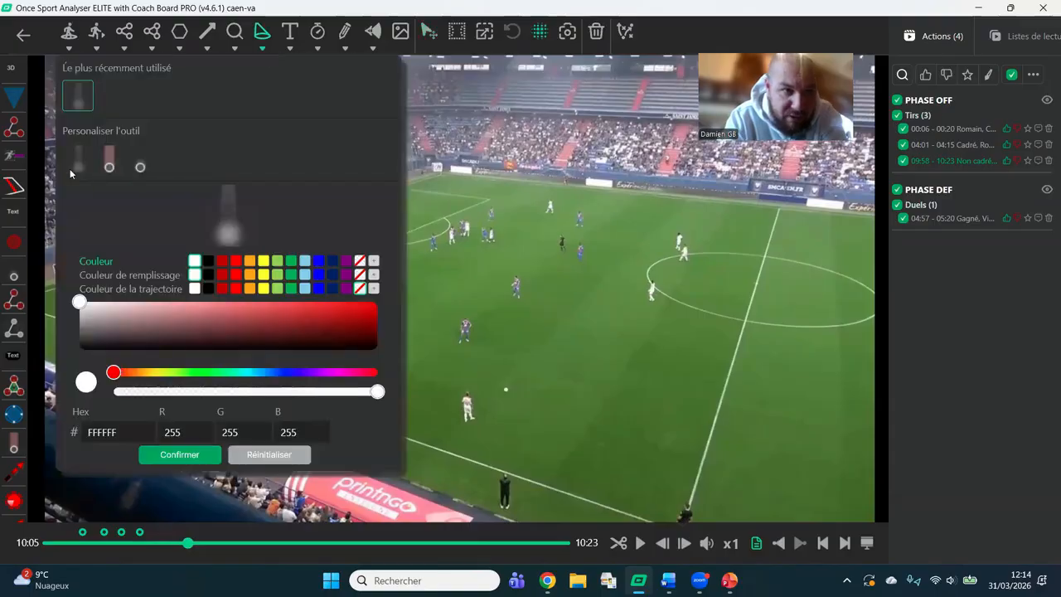
click(222, 260)
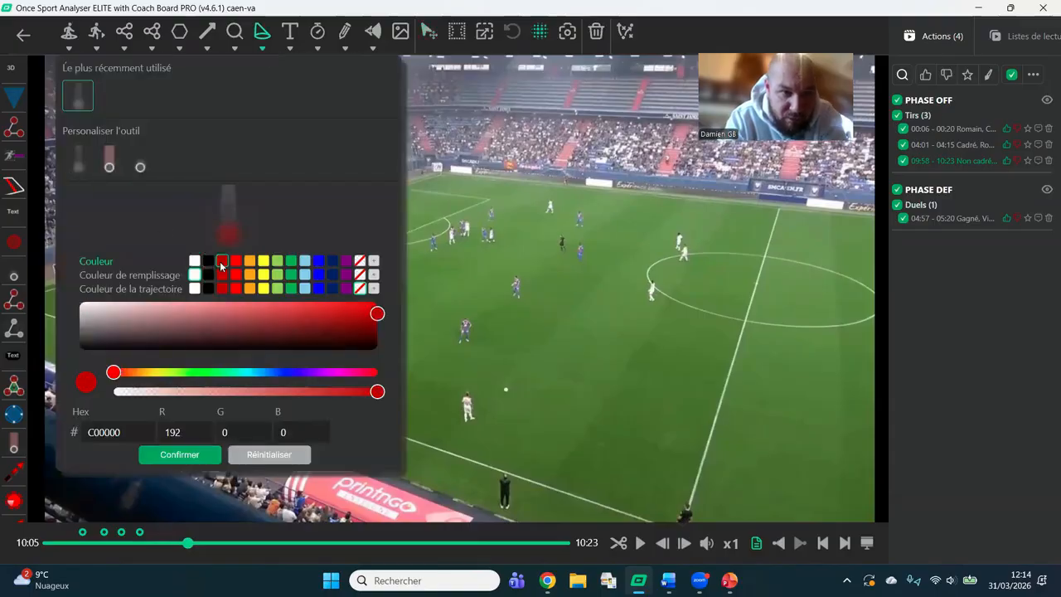
click(201, 456)
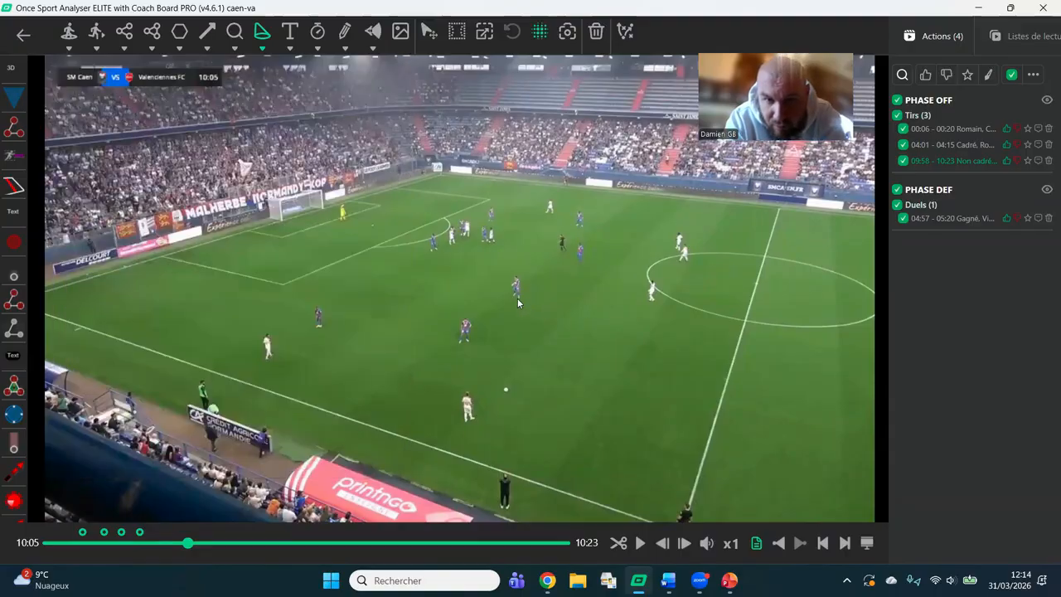
click(517, 298)
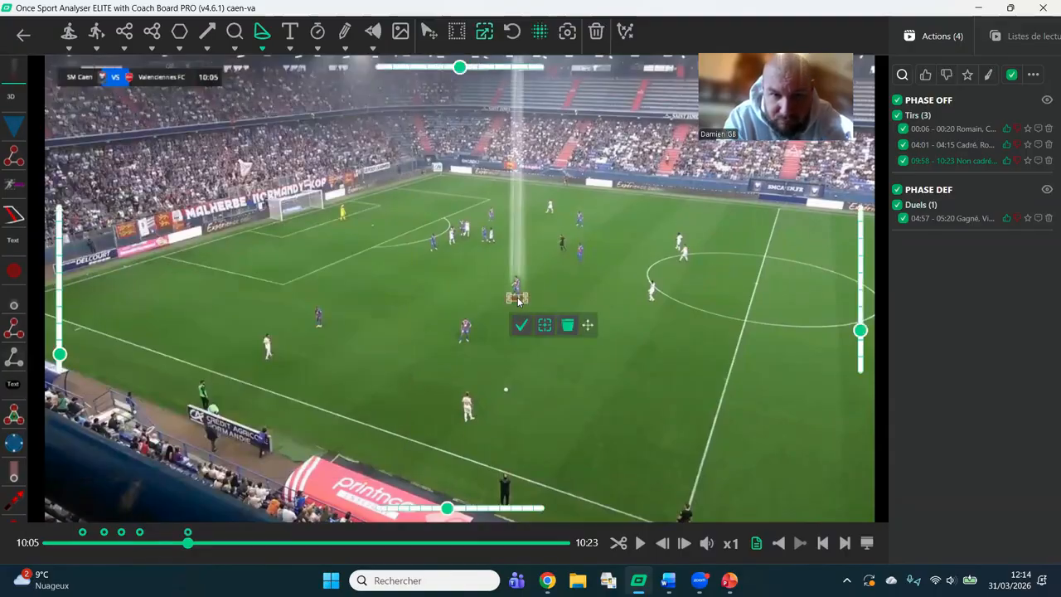
click(519, 328)
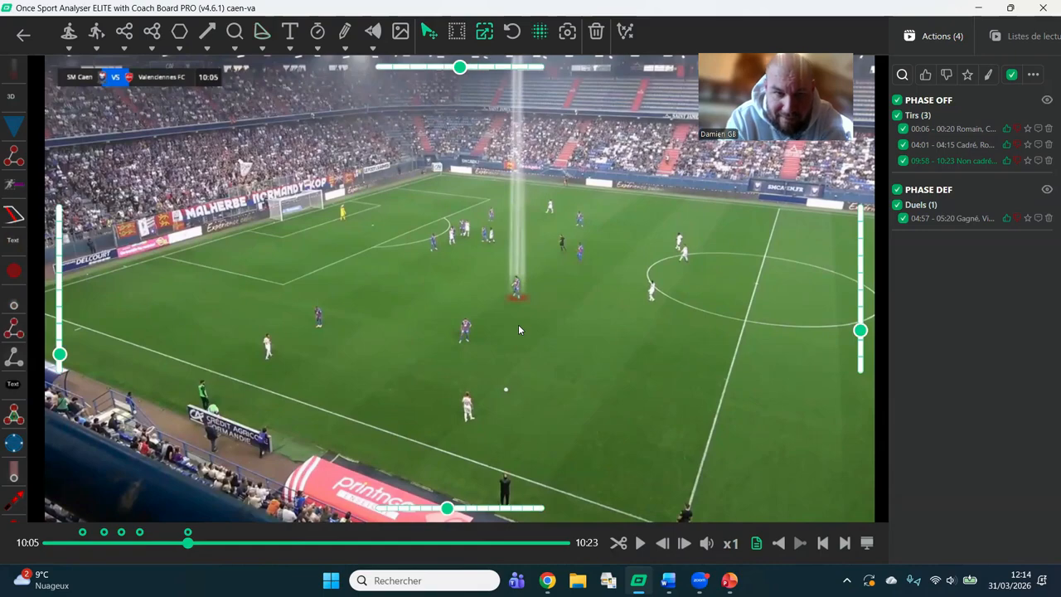
Place the same dark red spotlight on the white player at the edge of the centre circle and start tracking him.
click(263, 50)
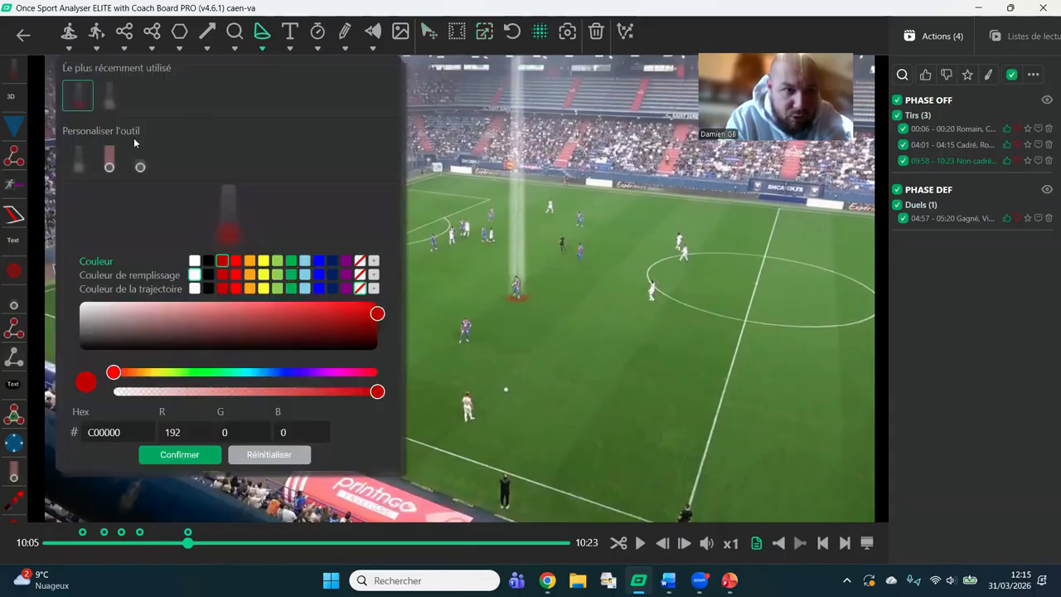
click(14, 71)
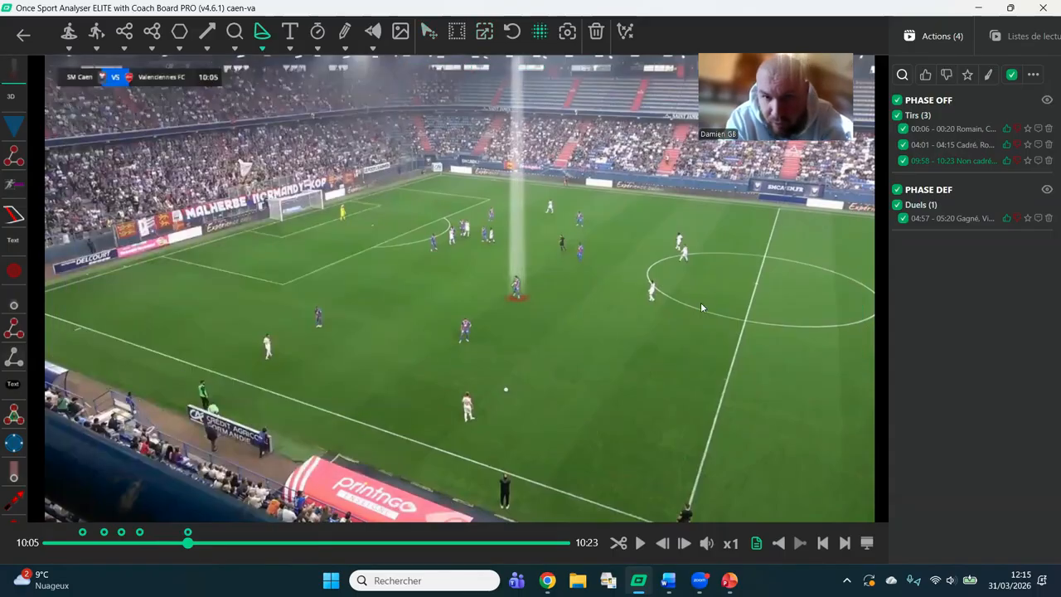
click(653, 303)
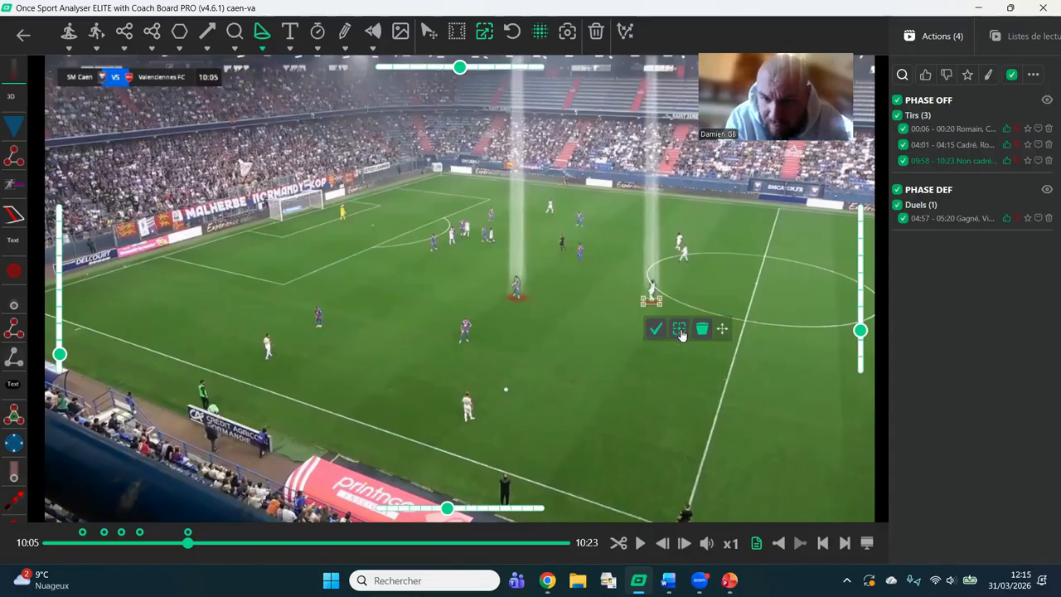
click(680, 330)
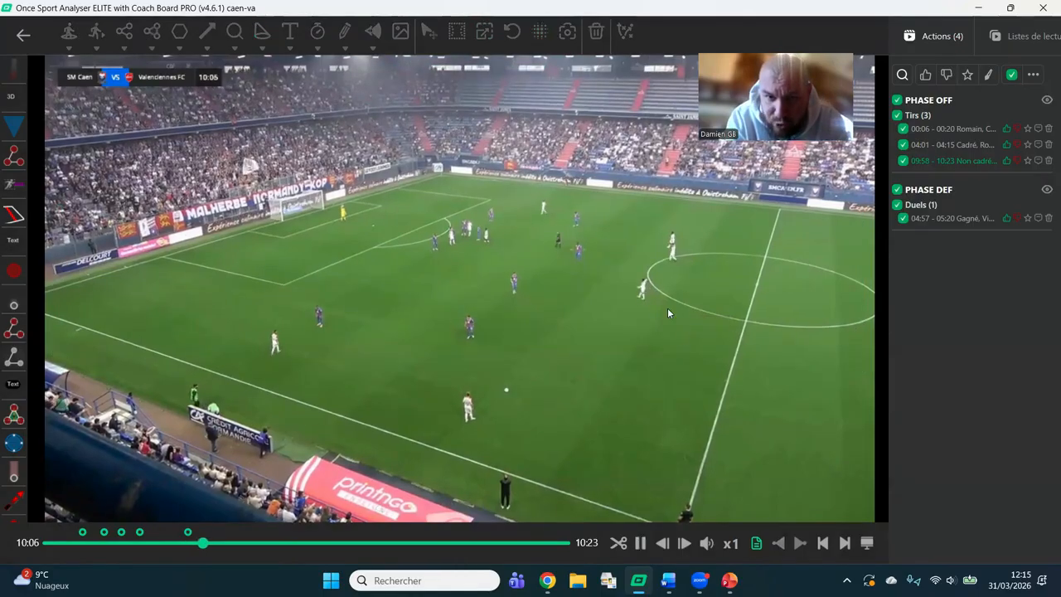
Return to the 10:05 drawing, retry tracking the white player's spotlight, and pause the clip.
click(188, 532)
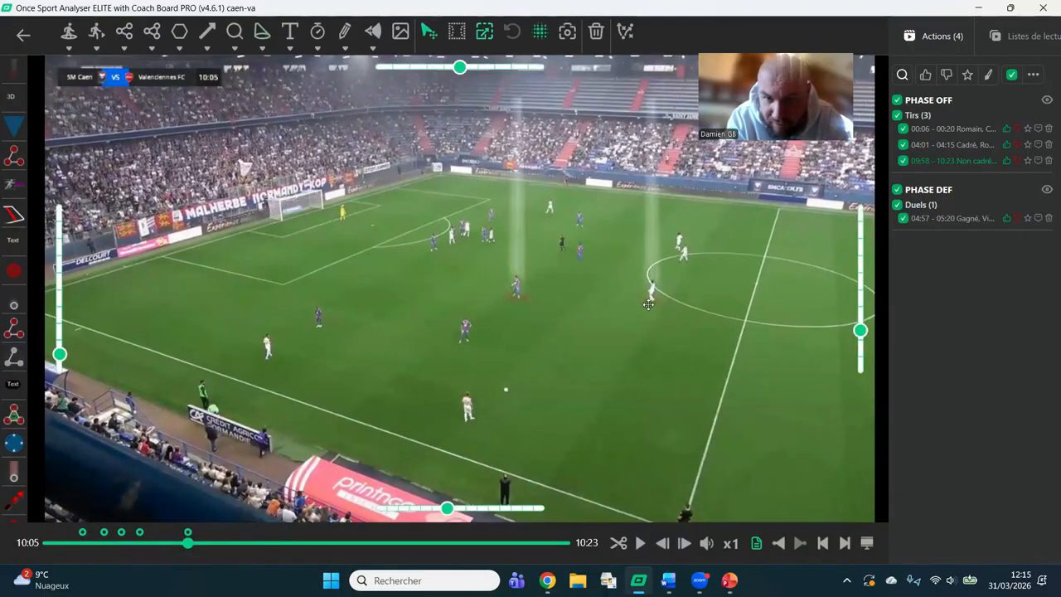
click(651, 300)
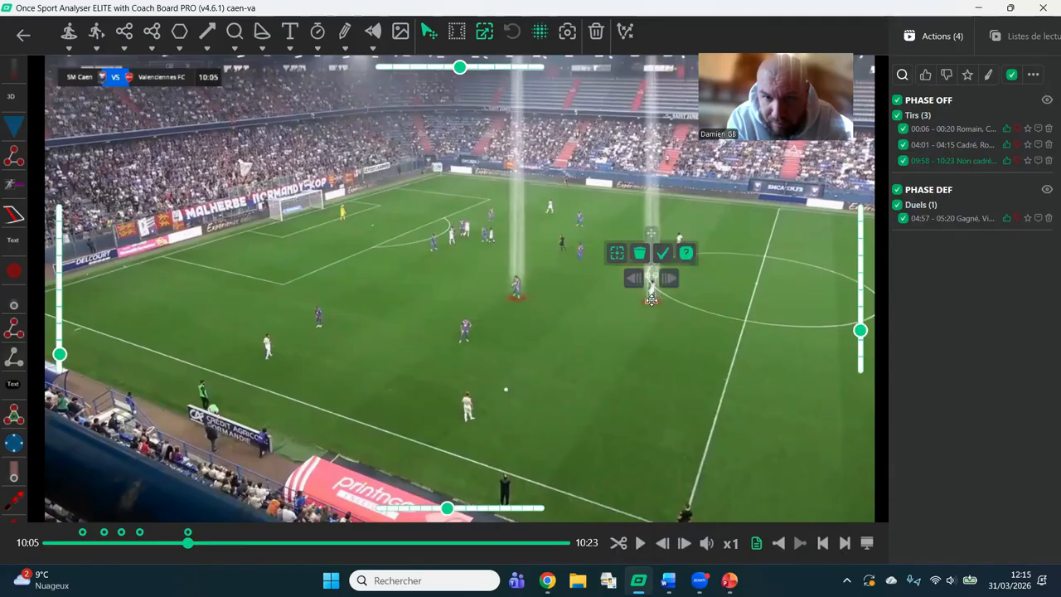
click(617, 254)
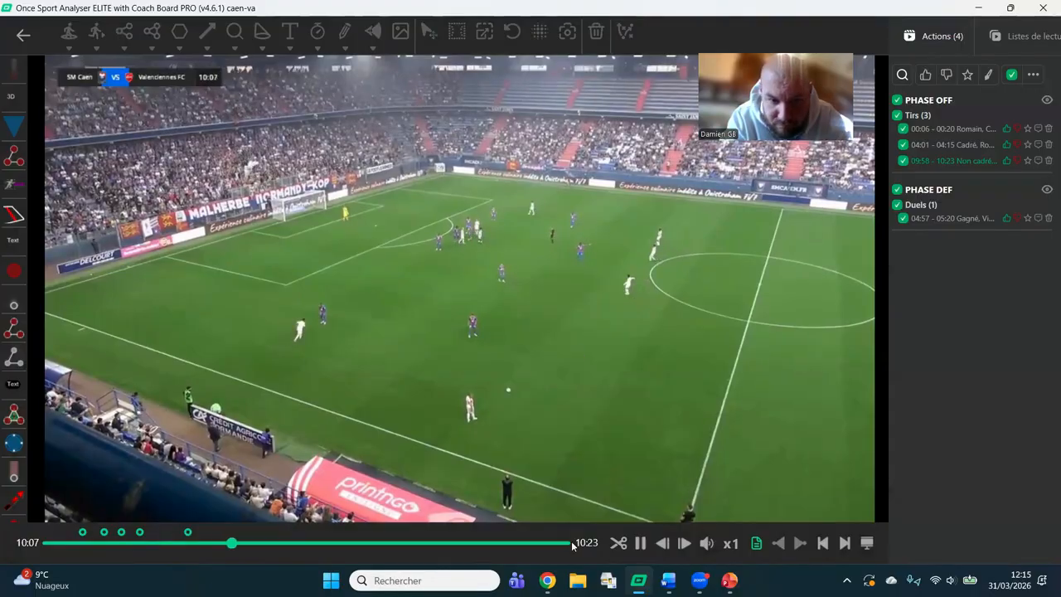
click(638, 543)
Return the clip to 10:06, place a white spotlight on the white player just outside the centre circle, and track him.
click(214, 543)
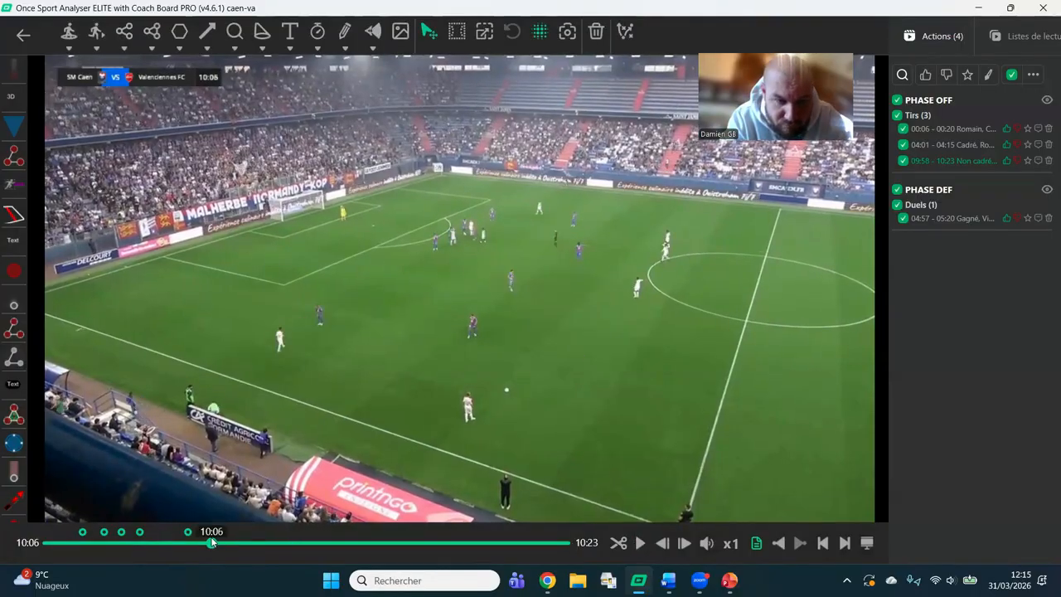
click(261, 52)
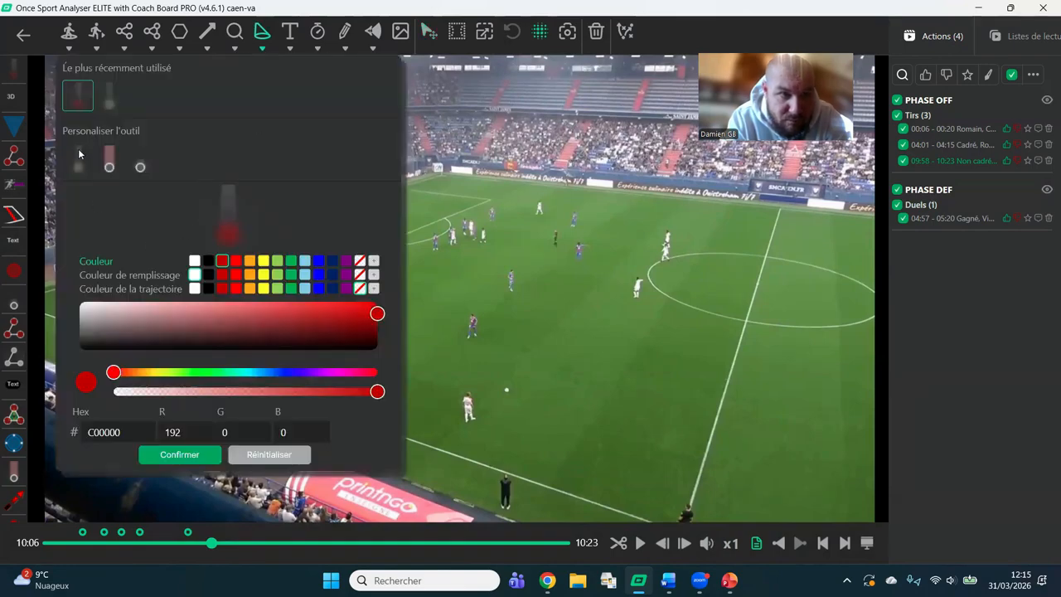
click(194, 260)
click(179, 455)
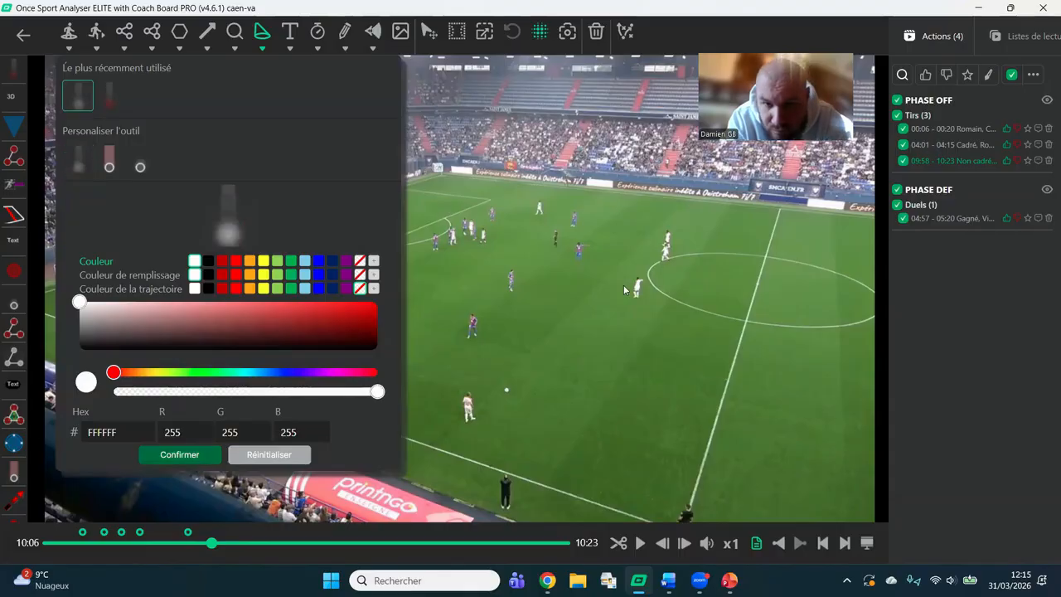
click(636, 299)
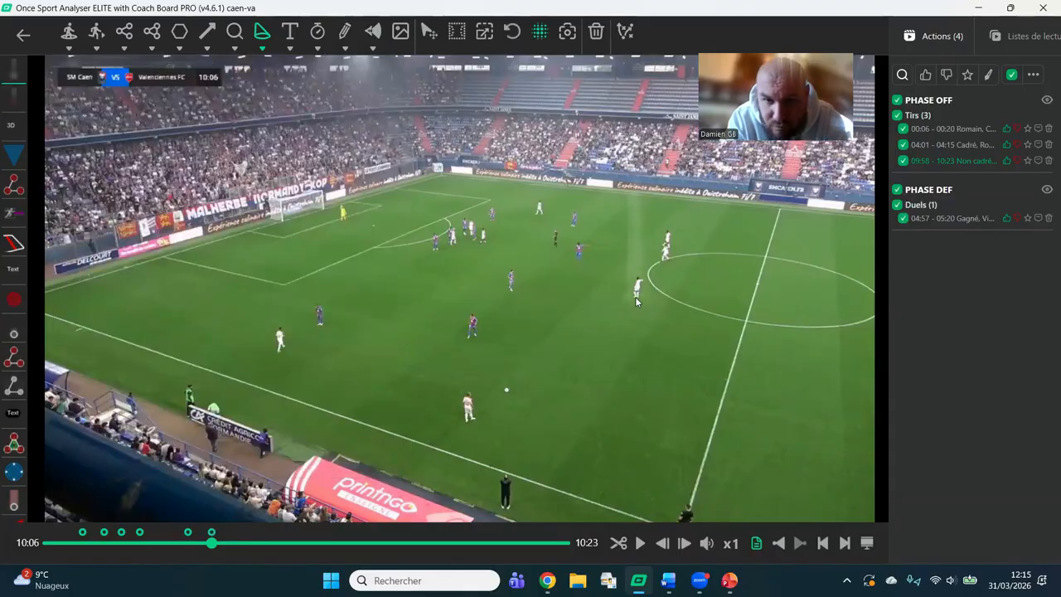
click(662, 325)
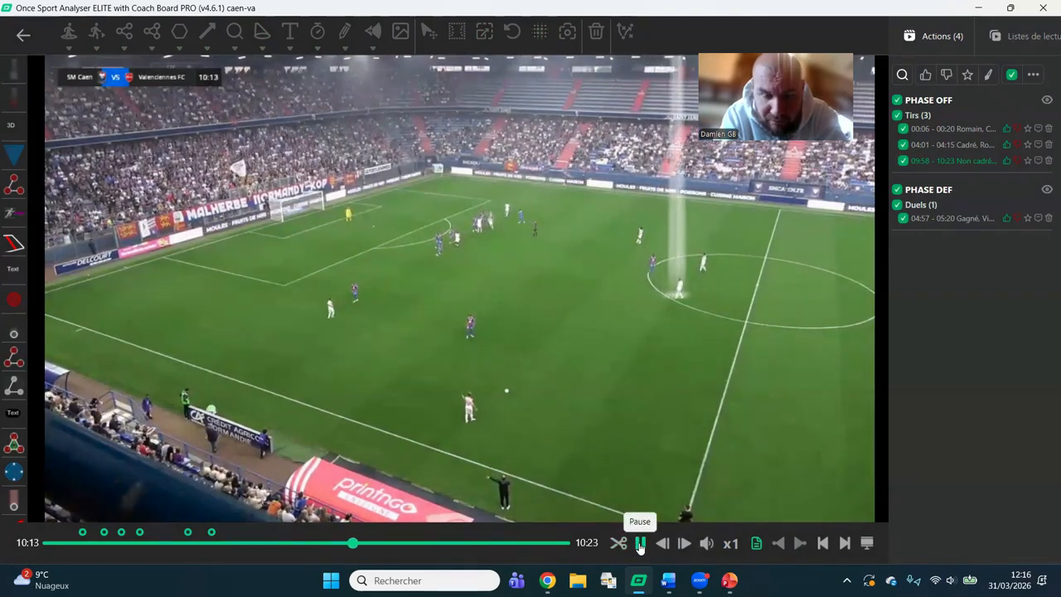
Pause the clip at 10:16, automap the pitch, align the halfway line's point with the near touchline, and accept the mapping.
click(640, 544)
click(640, 544)
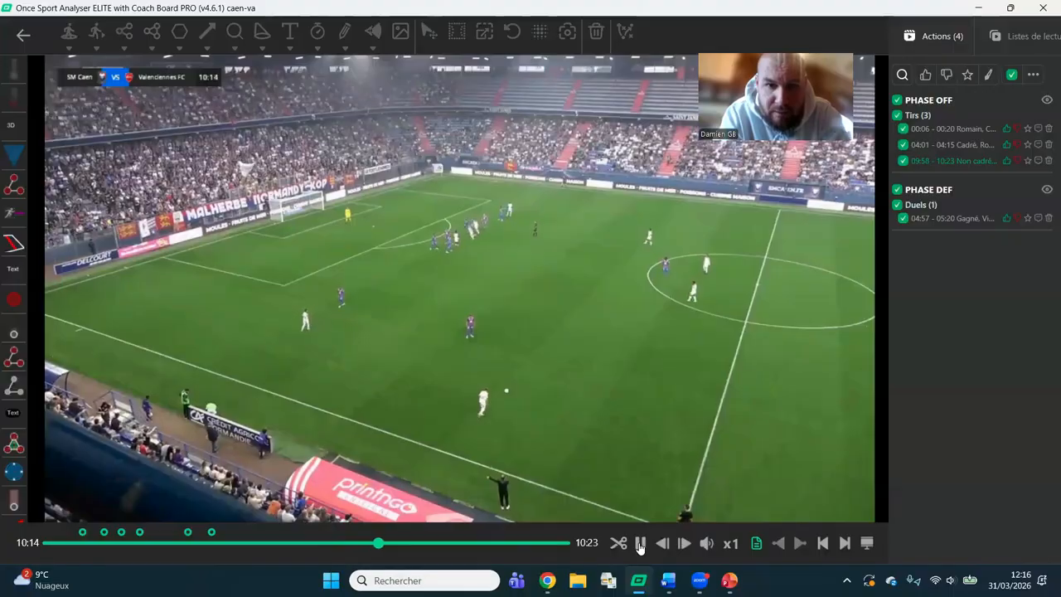
click(640, 544)
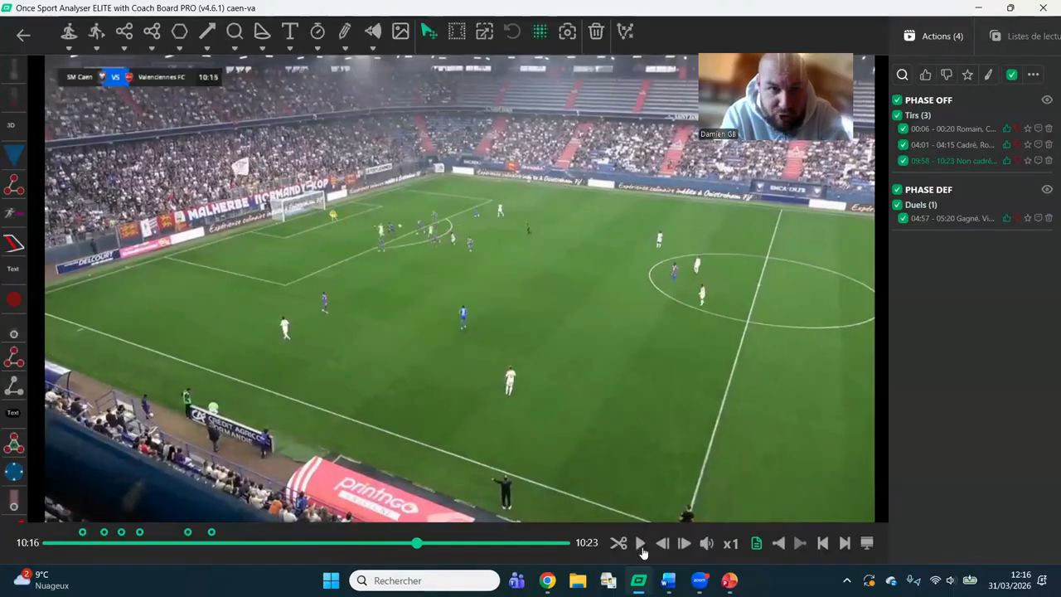
click(457, 33)
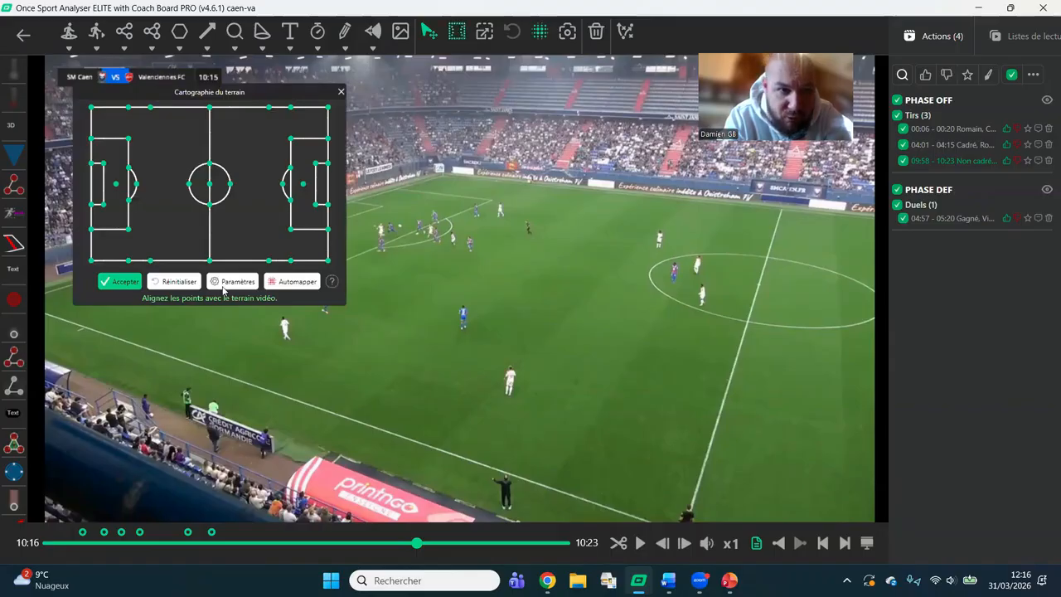
click(300, 282)
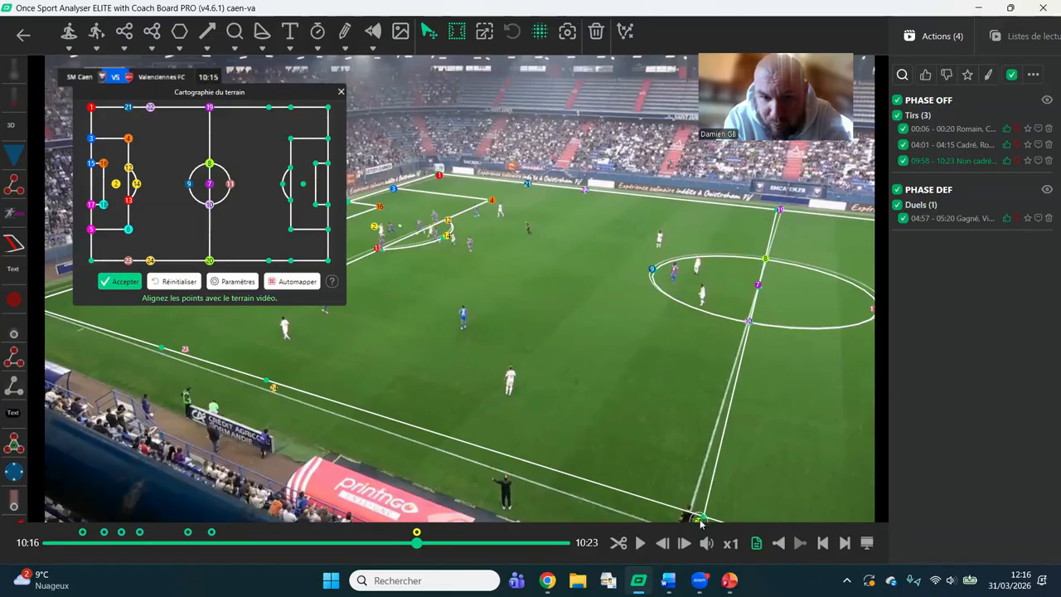
drag(700, 522, 681, 520)
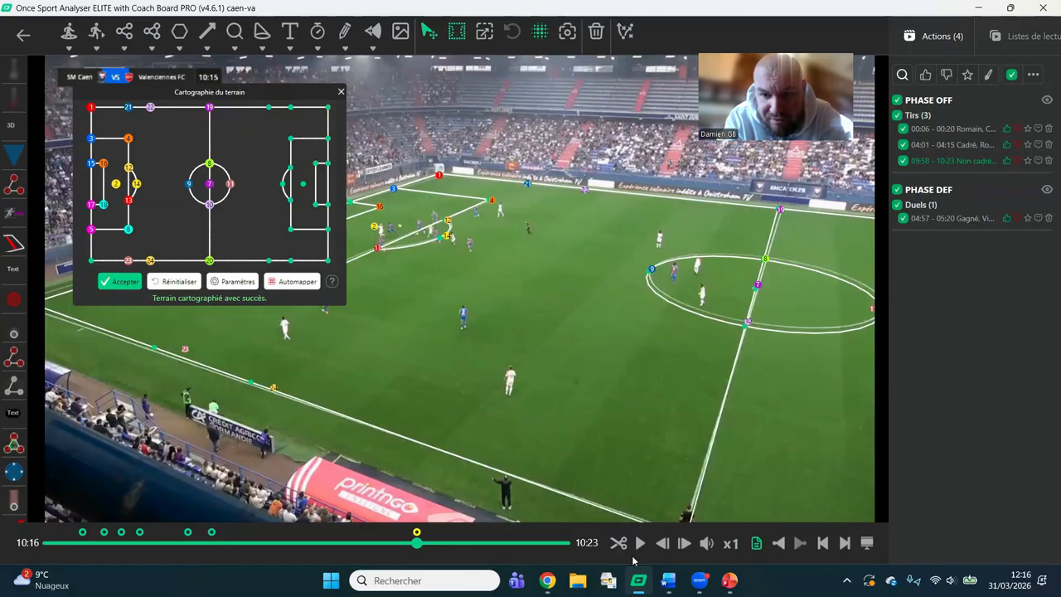
click(124, 282)
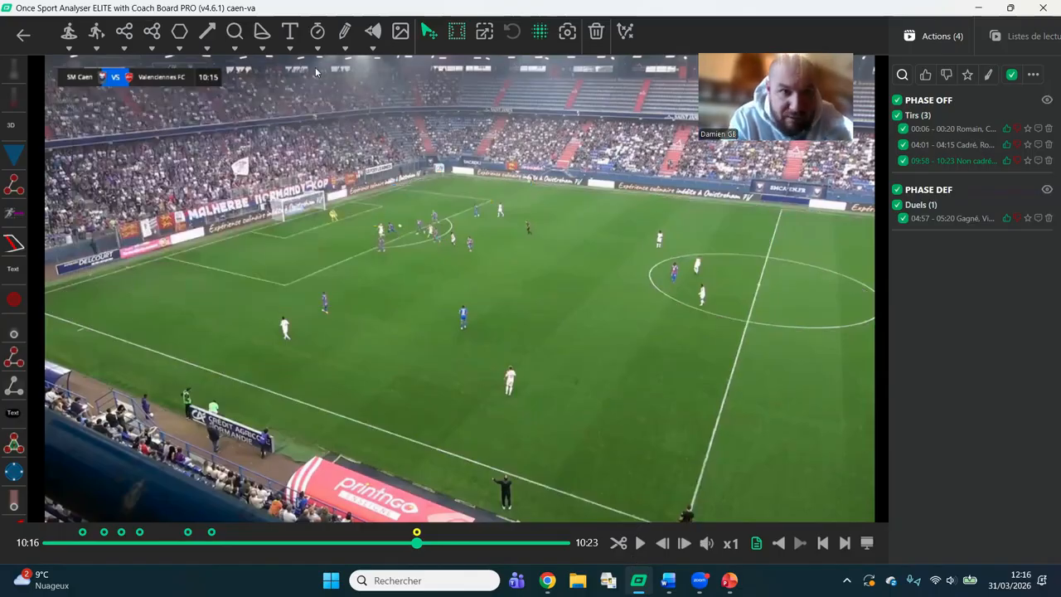
Link the central midfielder and the nearby wide player in blue with a dark red distance-measuring connector, validate it, and resume playback.
click(123, 49)
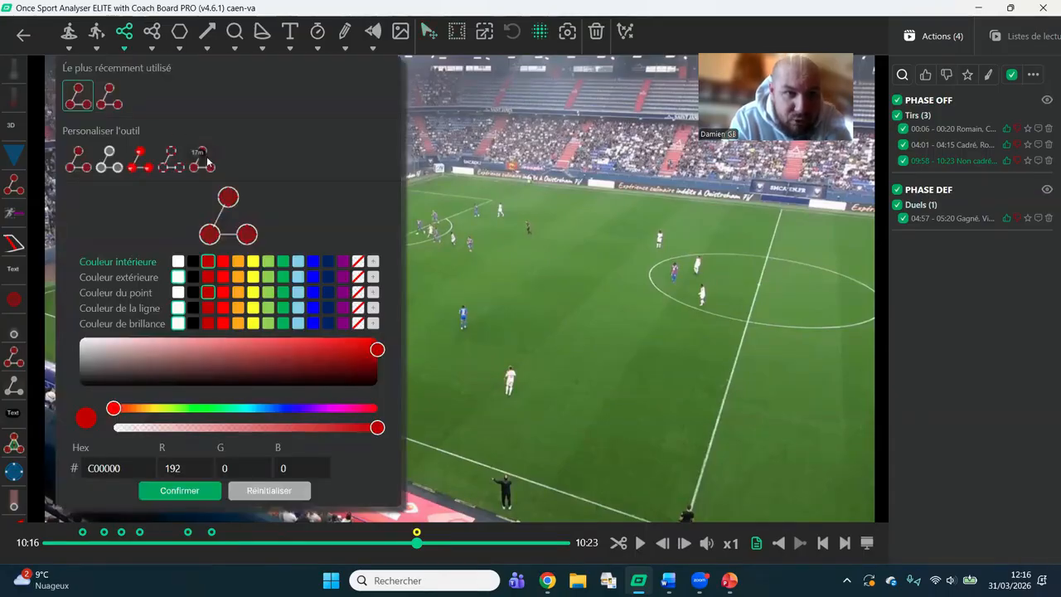
click(206, 159)
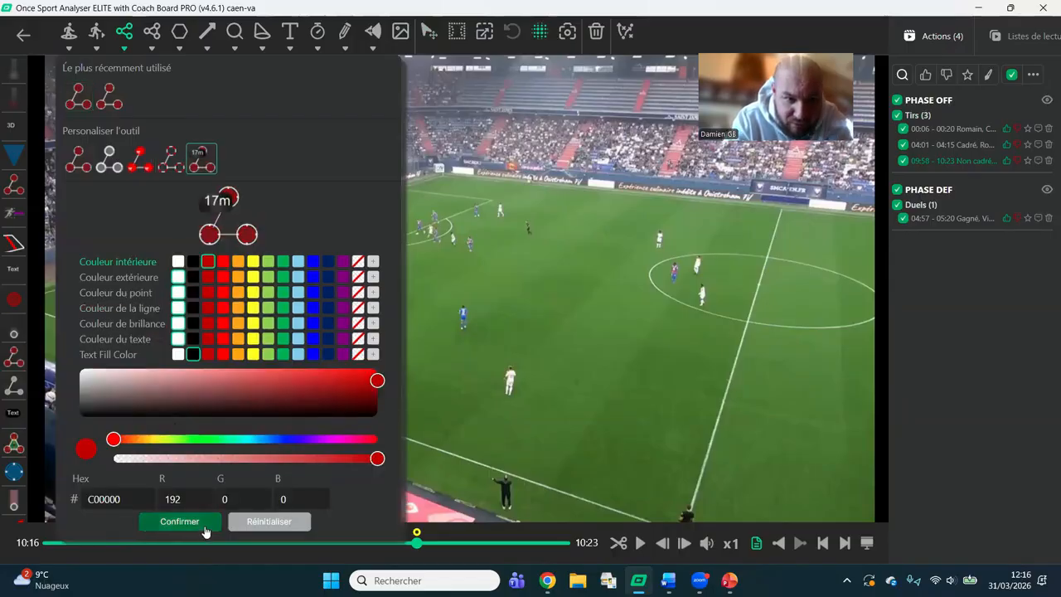
click(206, 526)
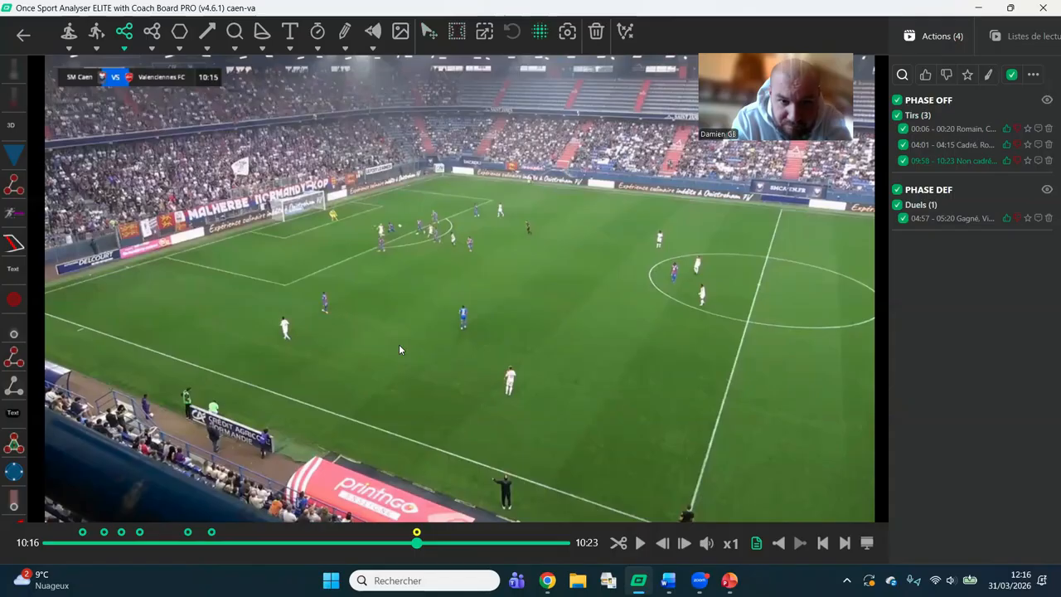
click(465, 335)
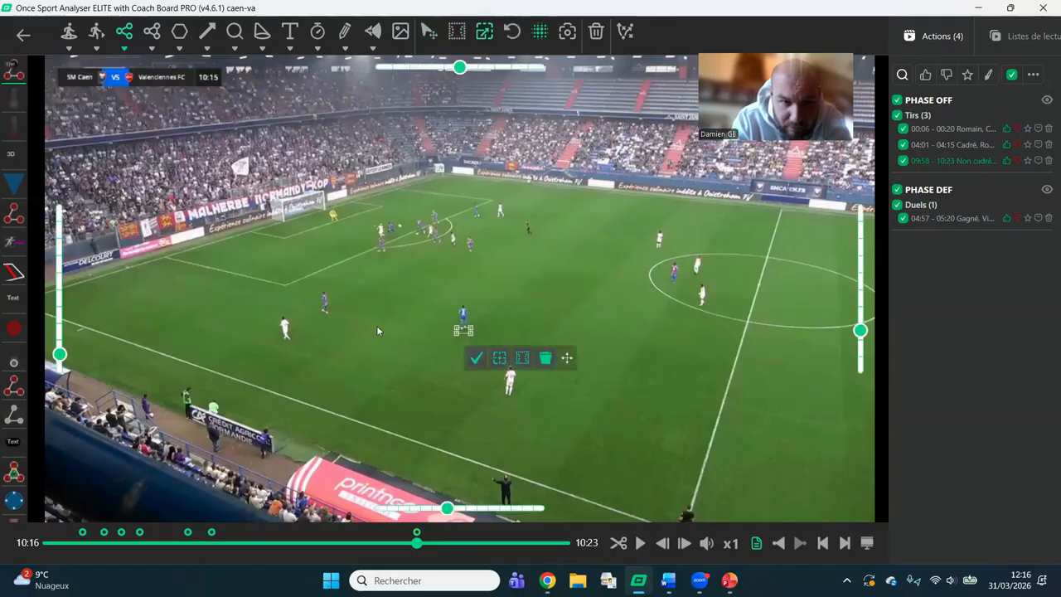
click(324, 313)
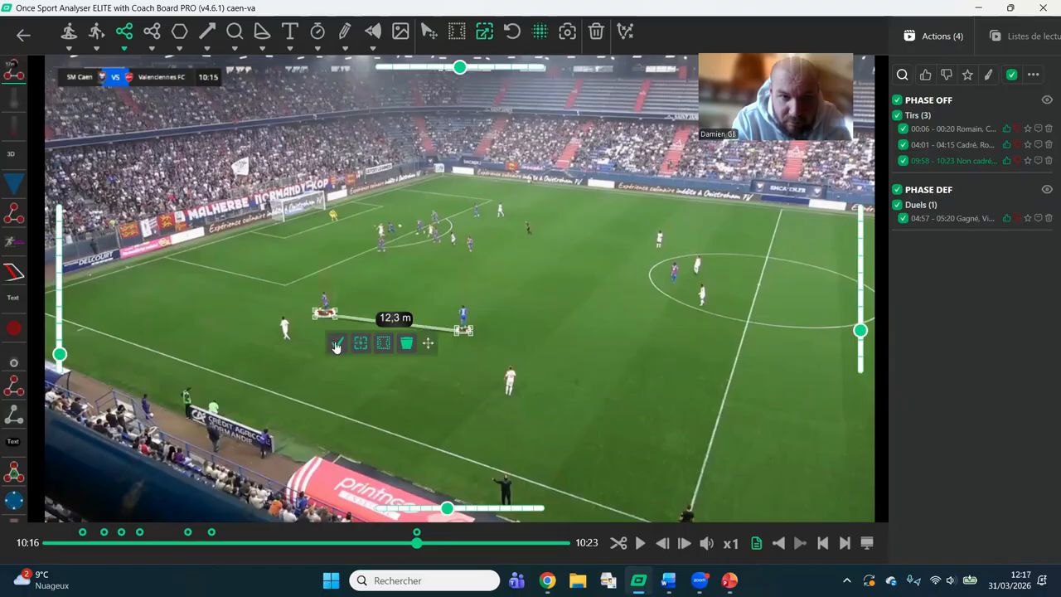
click(337, 344)
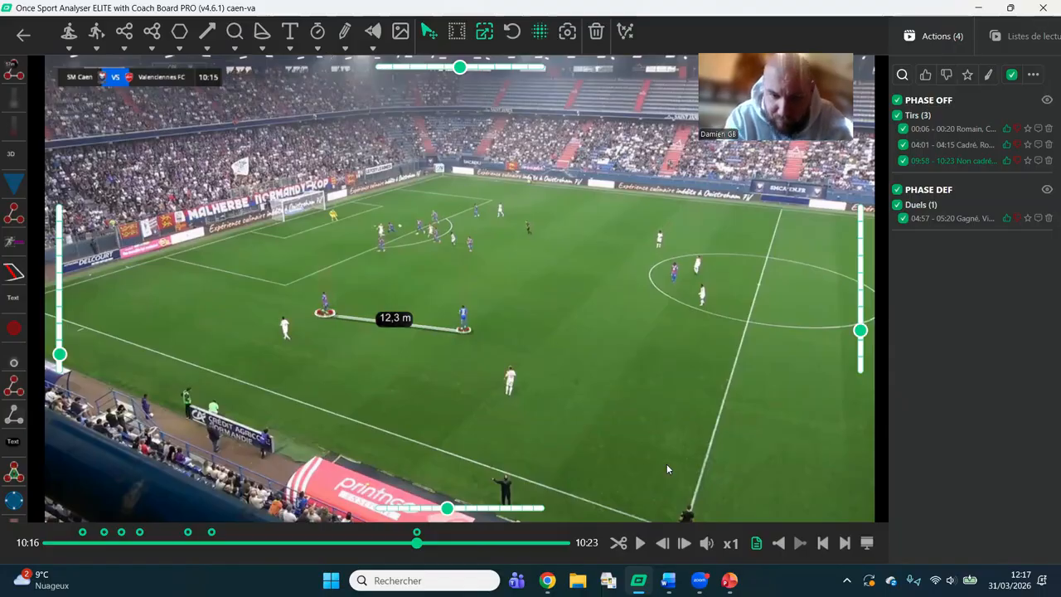
click(641, 545)
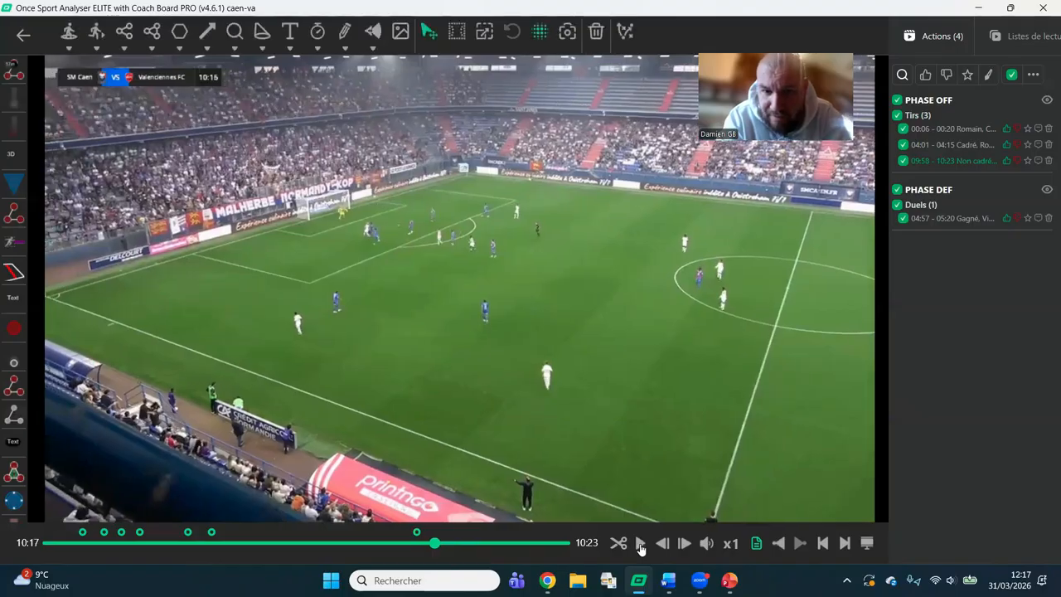
Create a new playlist named "Web".
click(1028, 37)
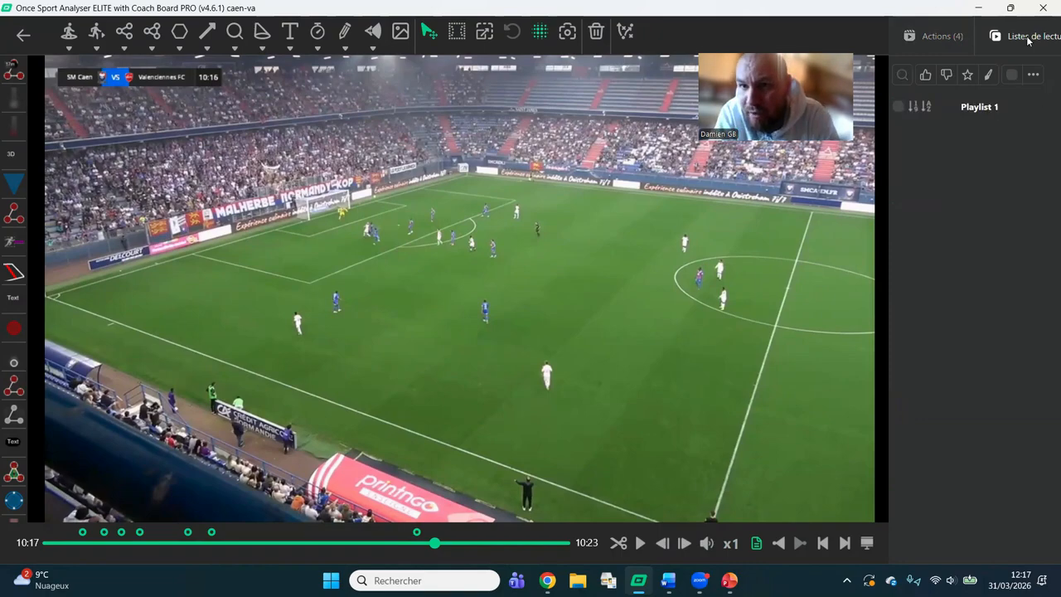
click(937, 36)
click(1025, 37)
right_click(984, 198)
click(929, 210)
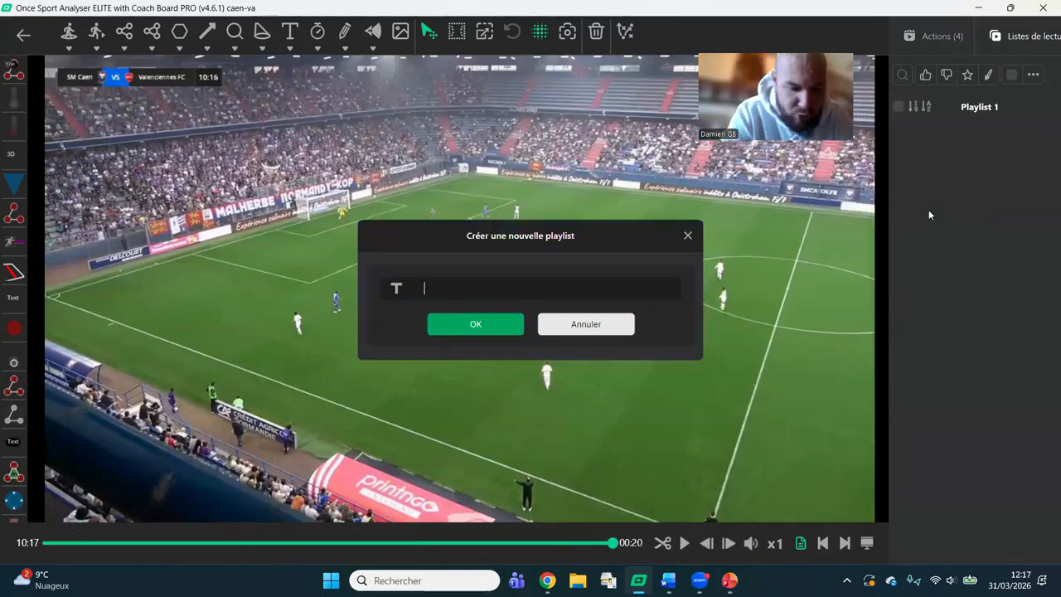
text(Web)
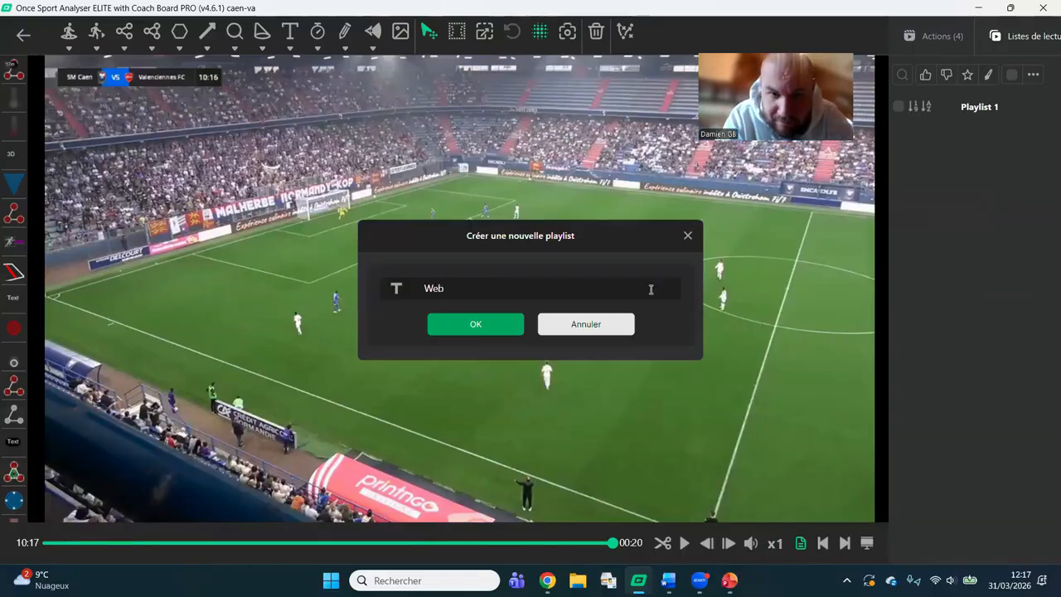
click(500, 329)
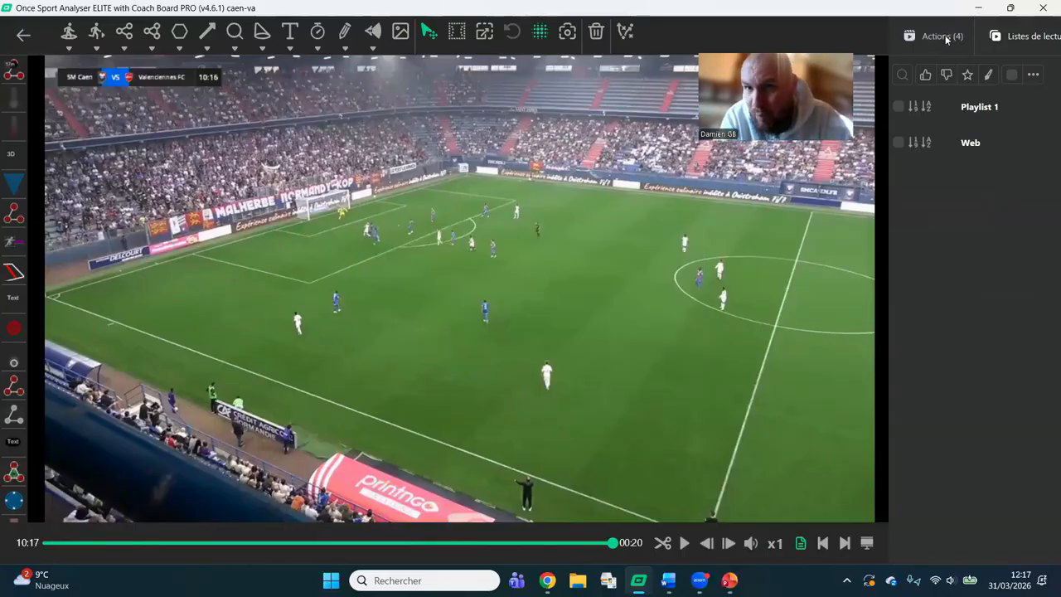
Deselect the 00:06 Tirs action and the Duels action, and add the two remaining Tirs actions to the Web playlist.
click(945, 39)
click(902, 129)
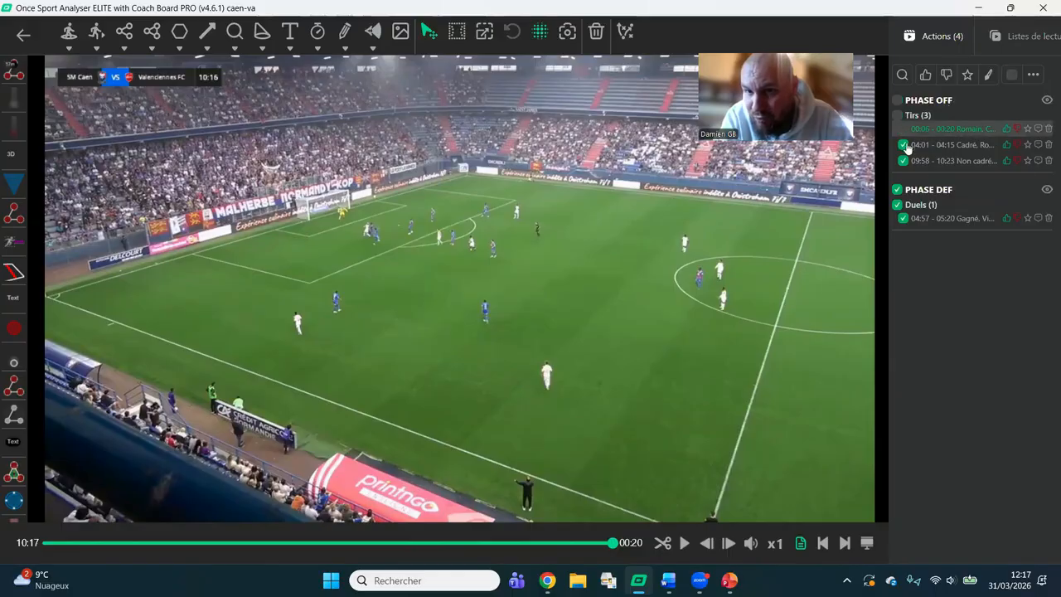
click(903, 218)
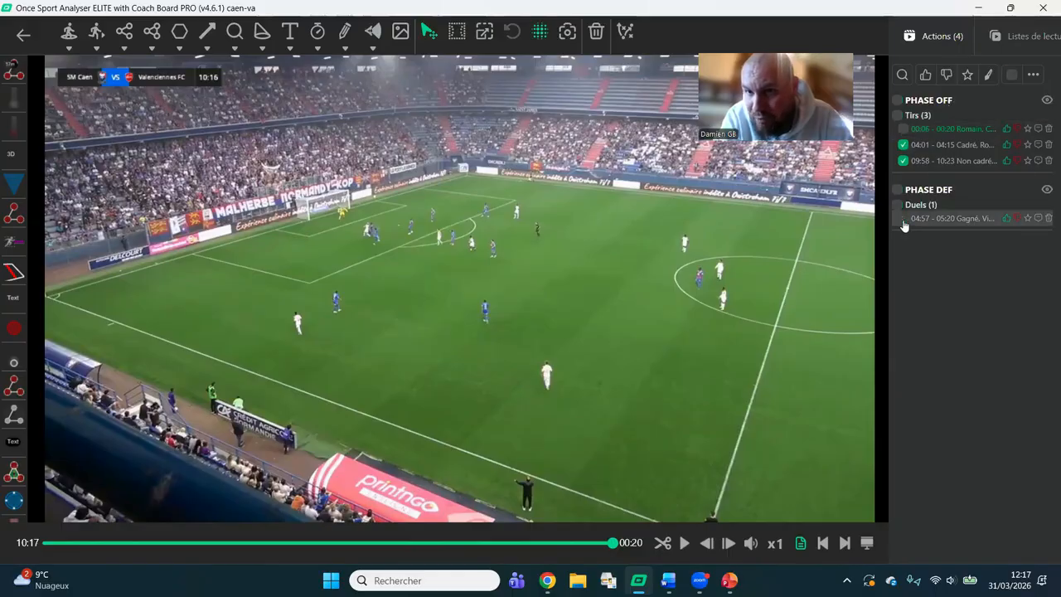
right_click(969, 146)
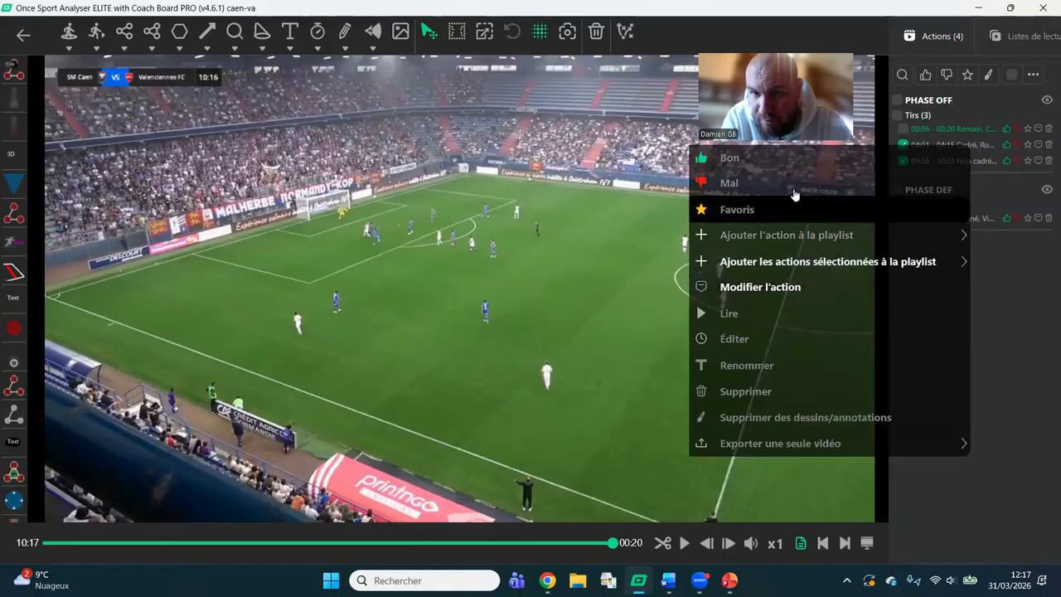
mouse_move(900, 262)
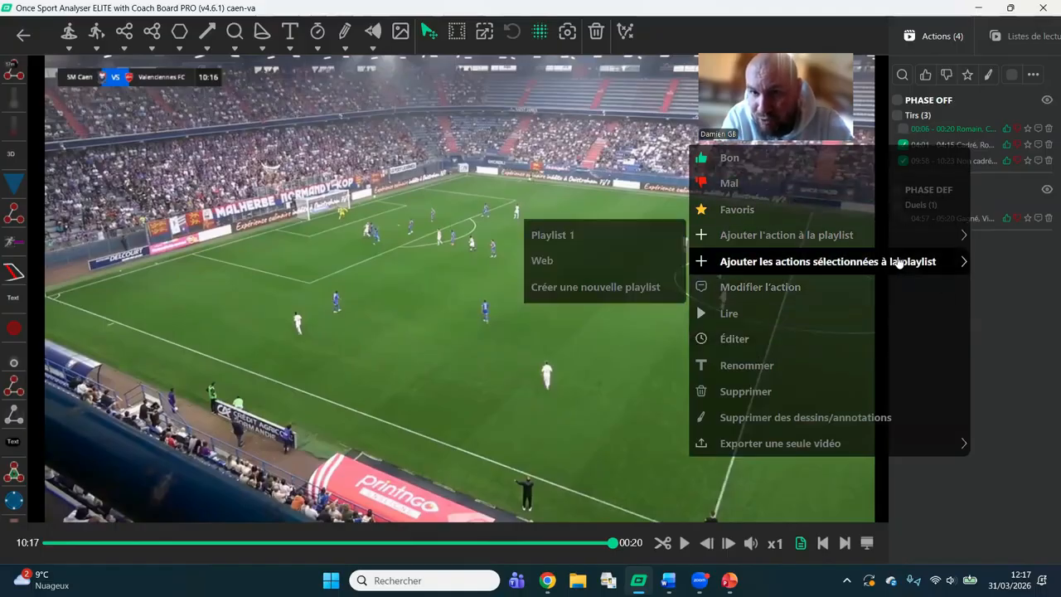
click(621, 265)
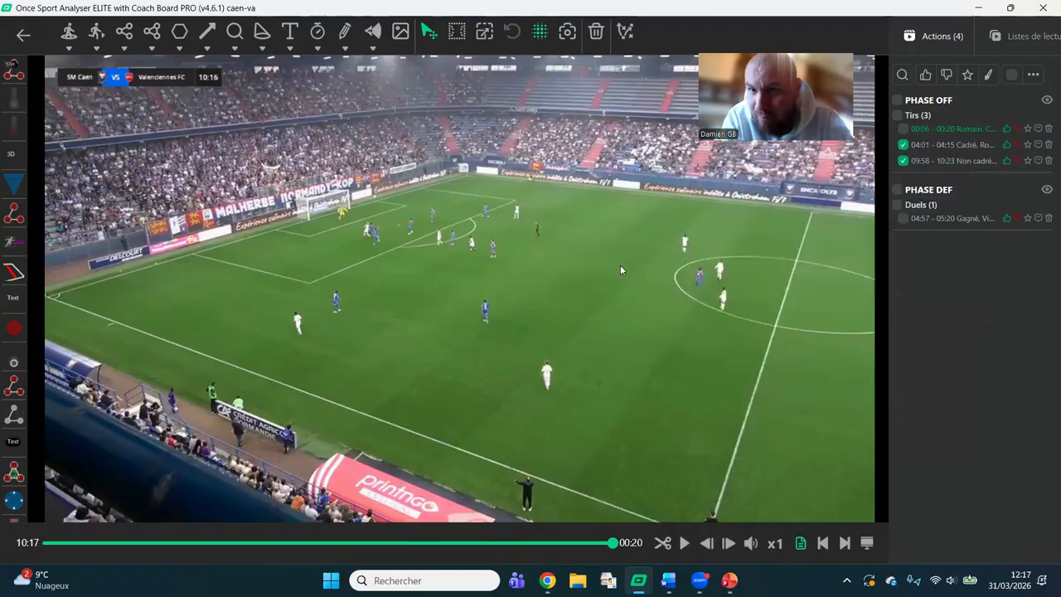
Move the 04:01 action below the 09:58 action in the Web playlist and look over the clip and export options.
click(1021, 36)
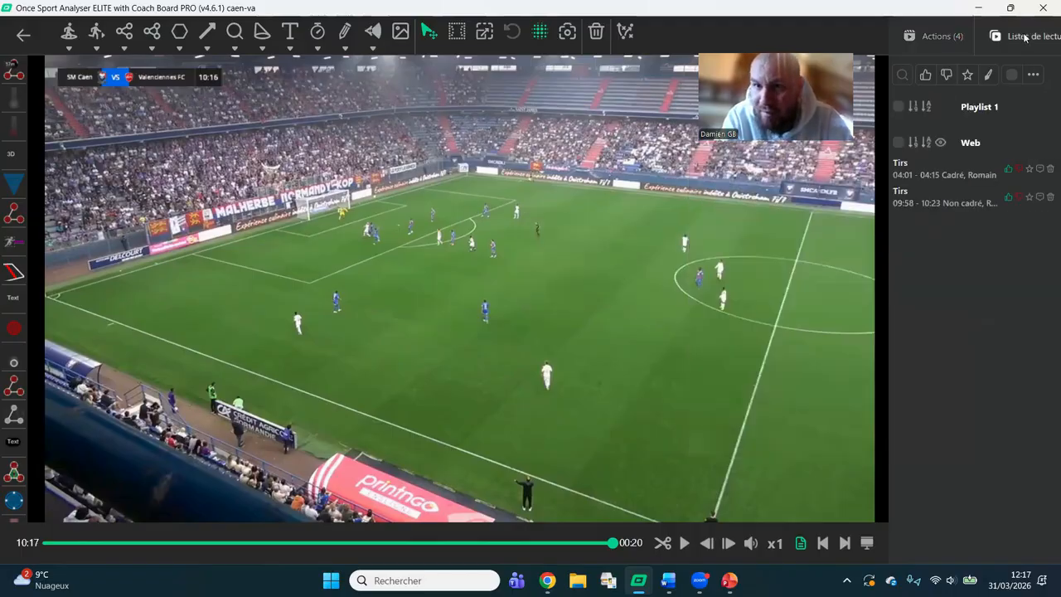
drag(946, 169, 948, 200)
right_click(947, 201)
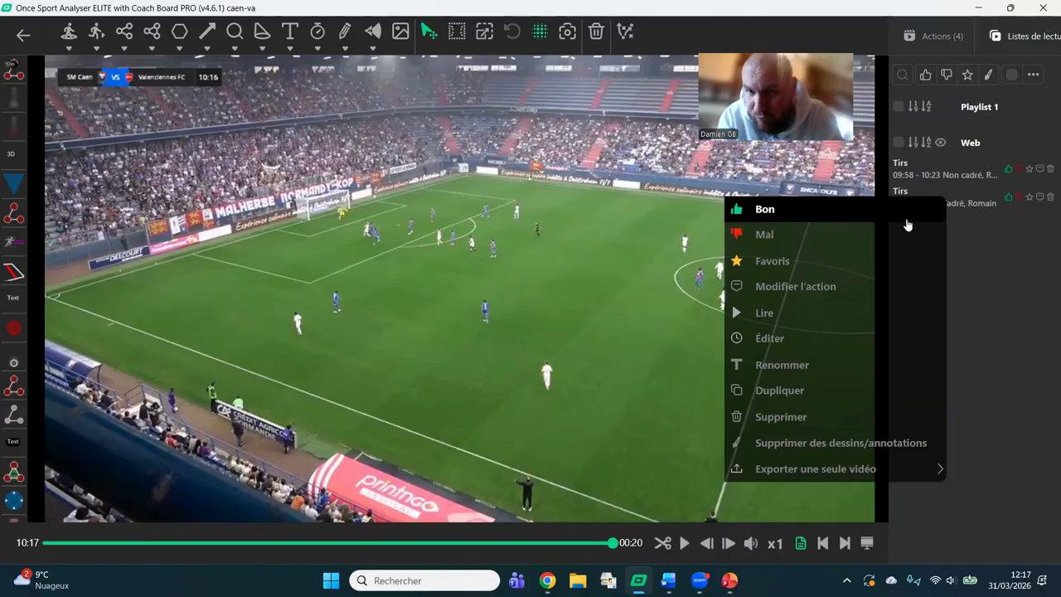
click(990, 306)
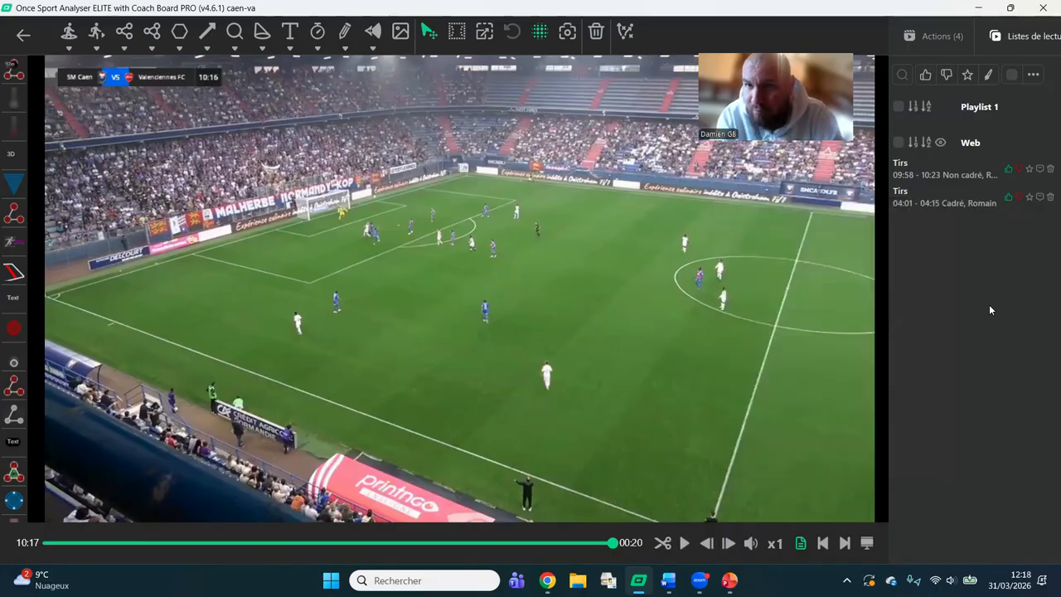
click(1034, 75)
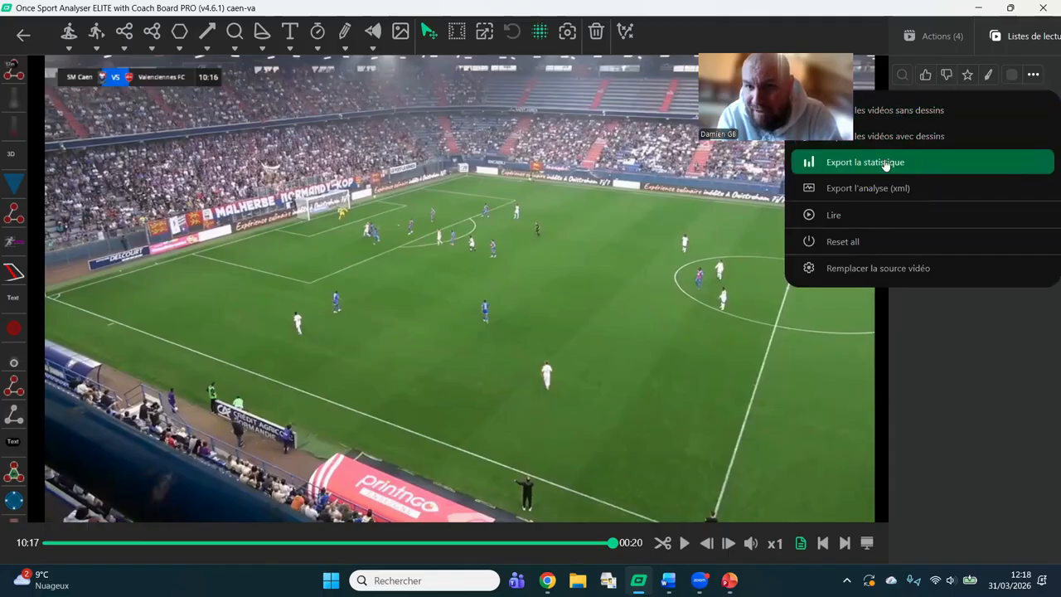
click(955, 312)
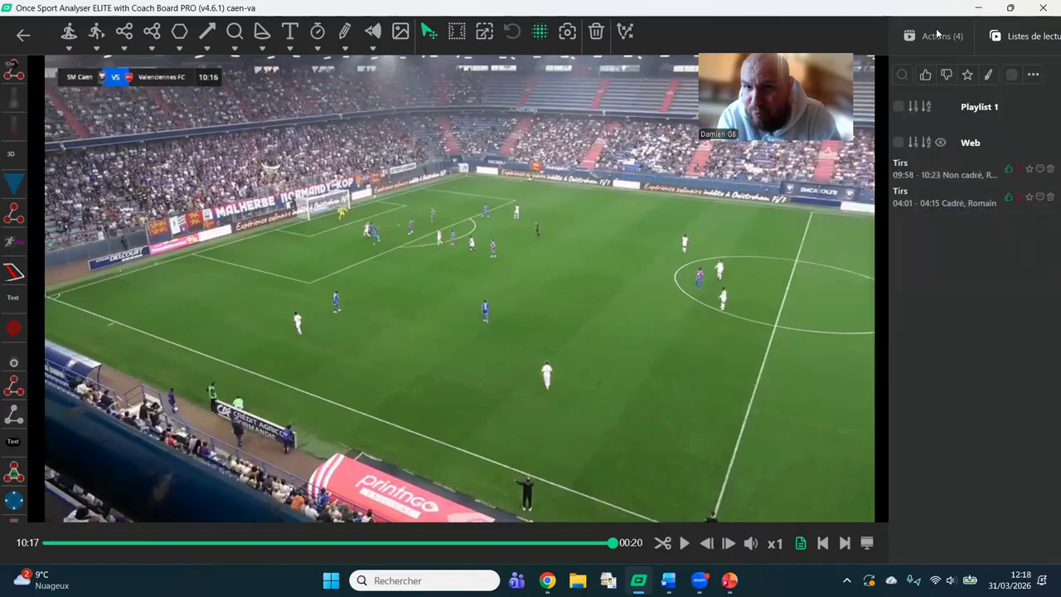
Select all the Tirs and Duels actions and open the export of their videos with drawings.
click(944, 36)
click(903, 129)
click(899, 205)
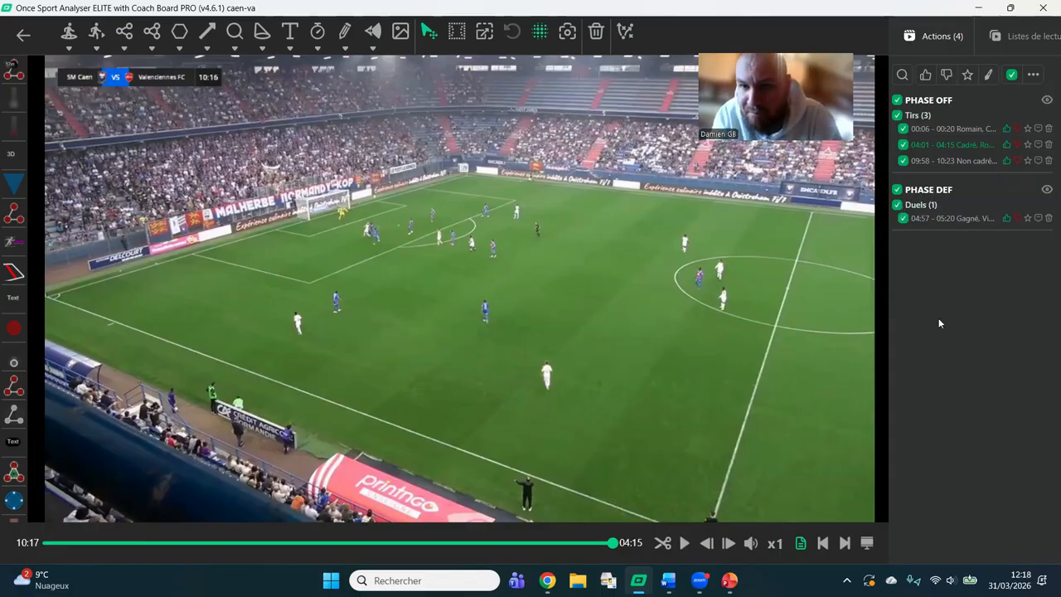
click(1034, 76)
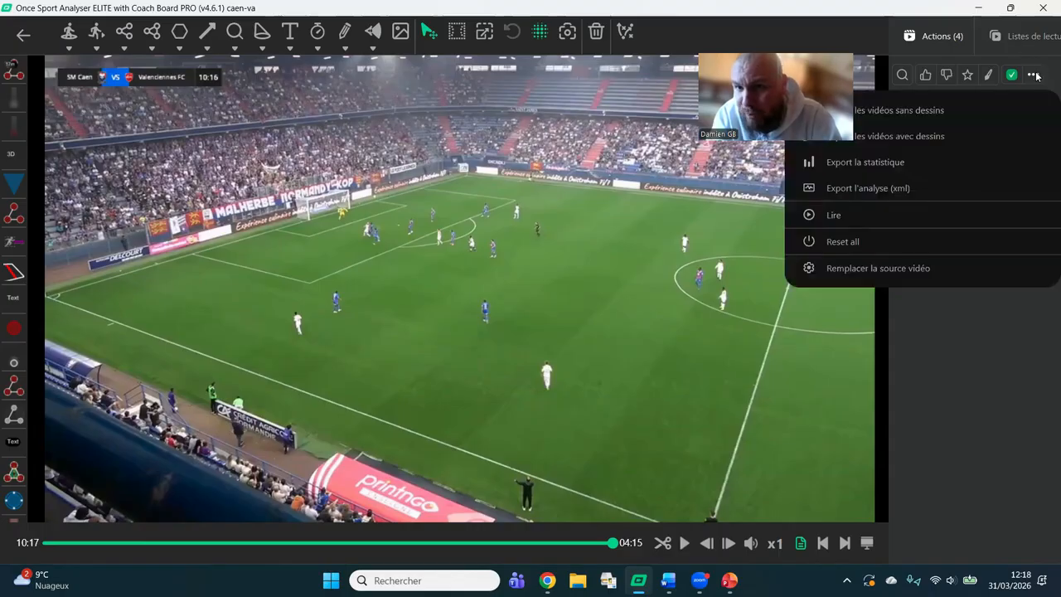
click(933, 135)
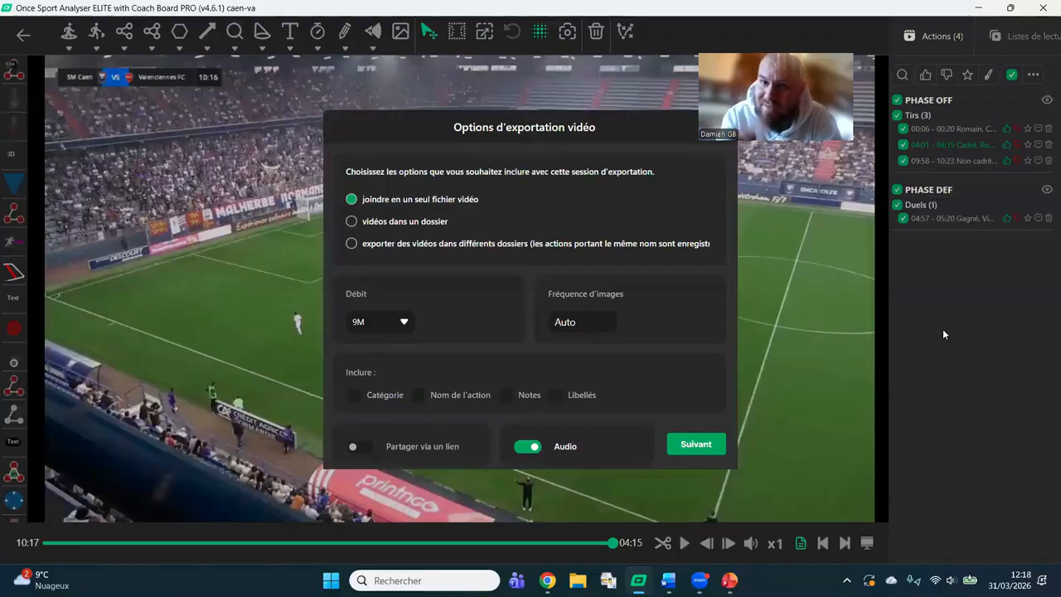
Try the single-folder and separate-folders export modes, and include only the action name in the exported videos.
click(398, 221)
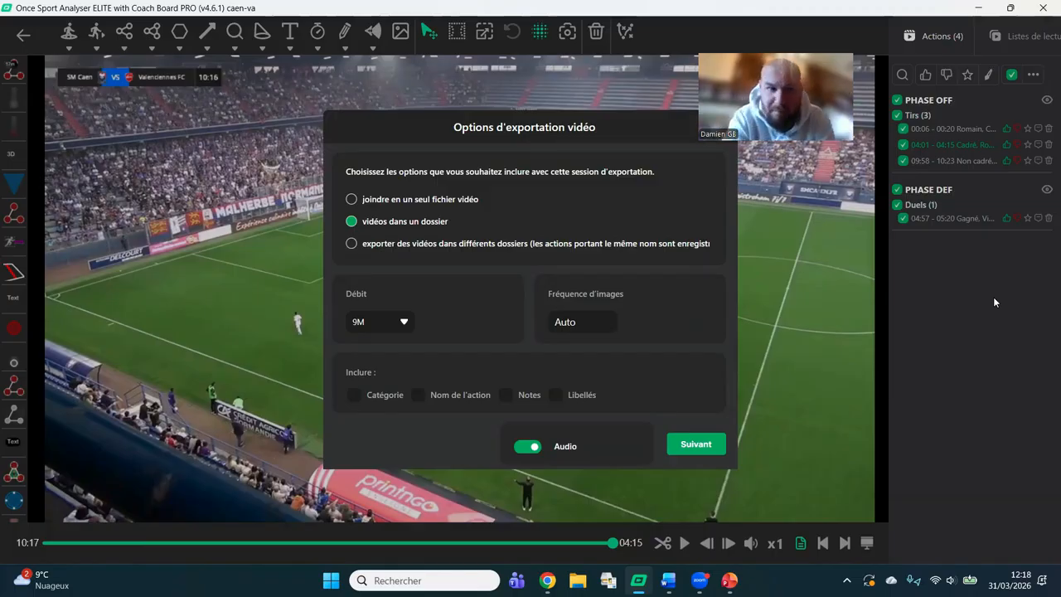
click(509, 244)
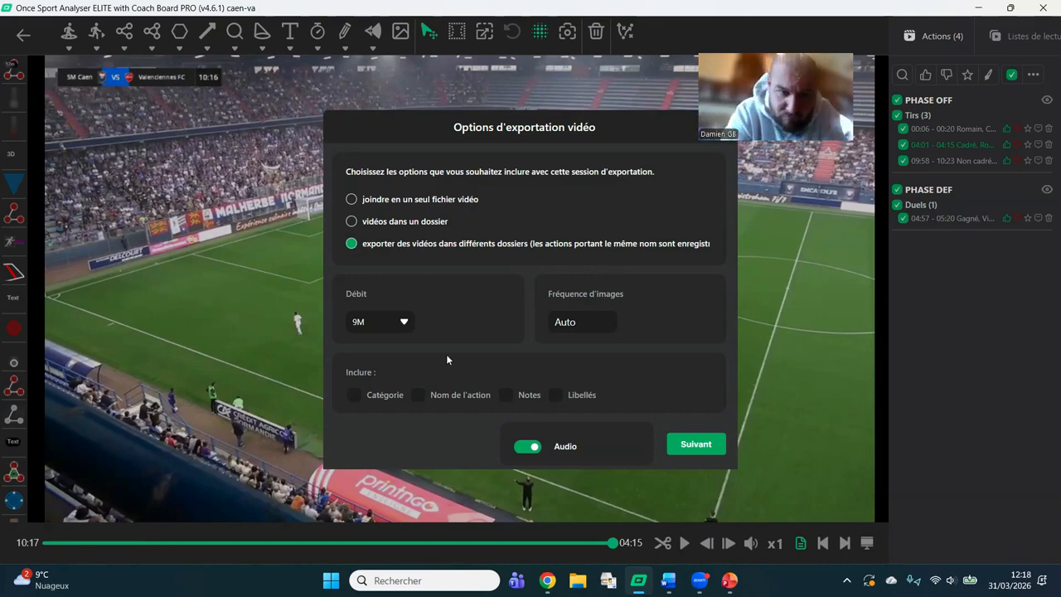
key(space)
key(Tab)
key(space)
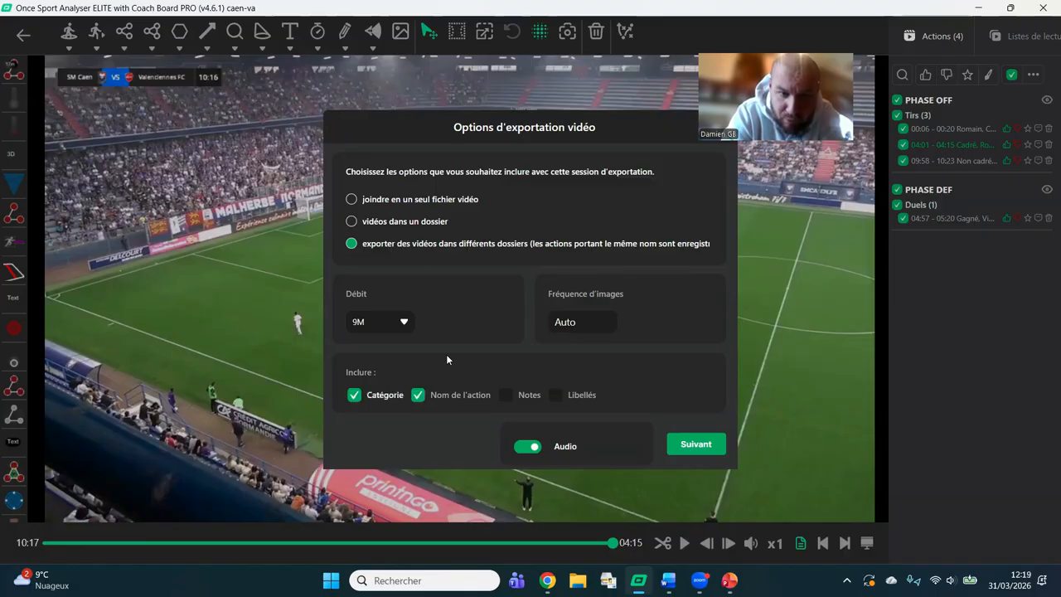
click(354, 396)
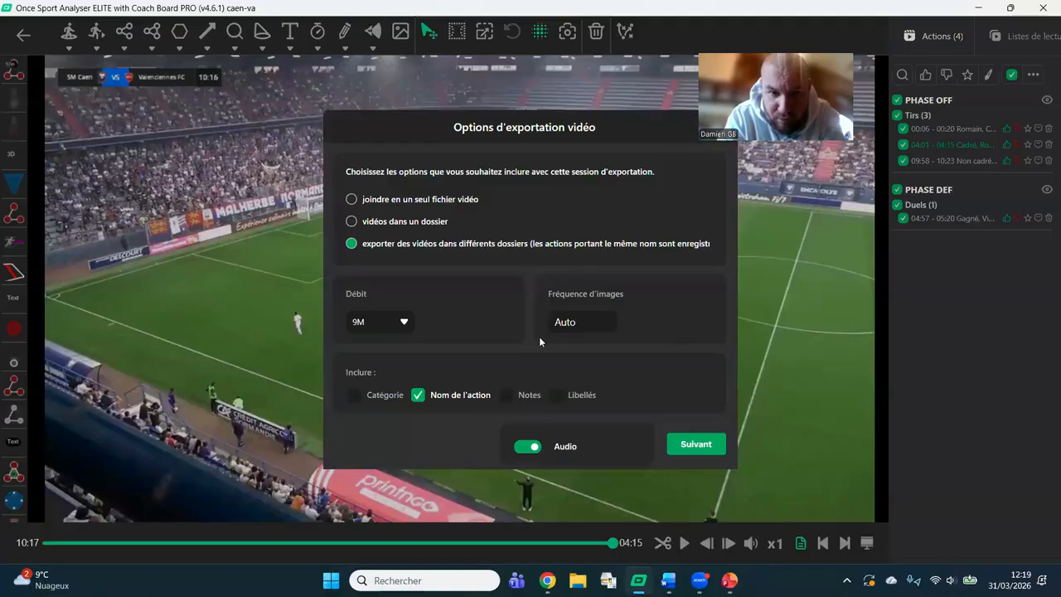
Set the export to one joined video file without link sharing and accept the merge order by category.
click(392, 199)
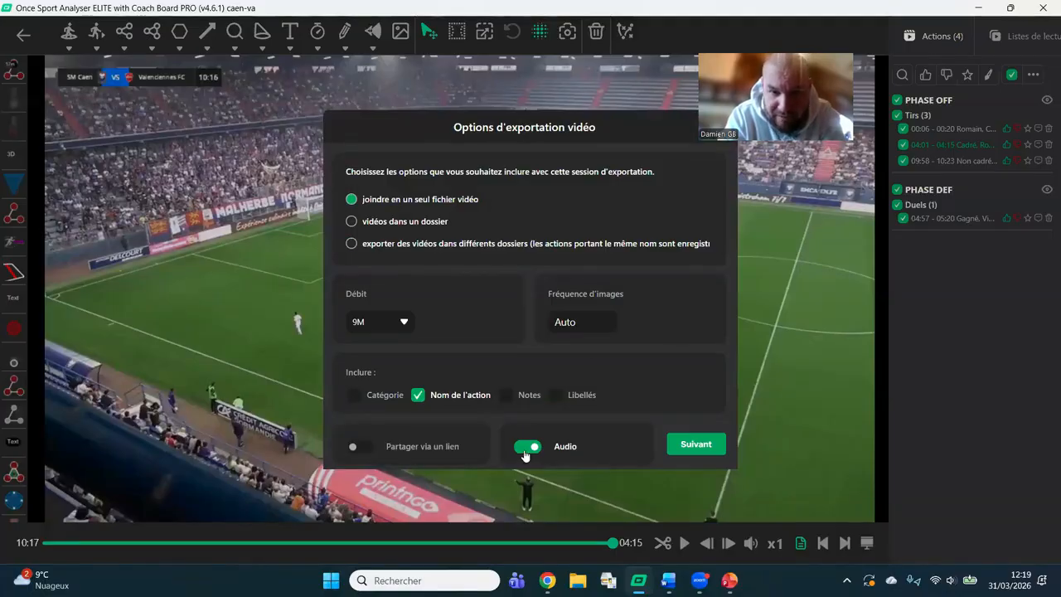
click(359, 450)
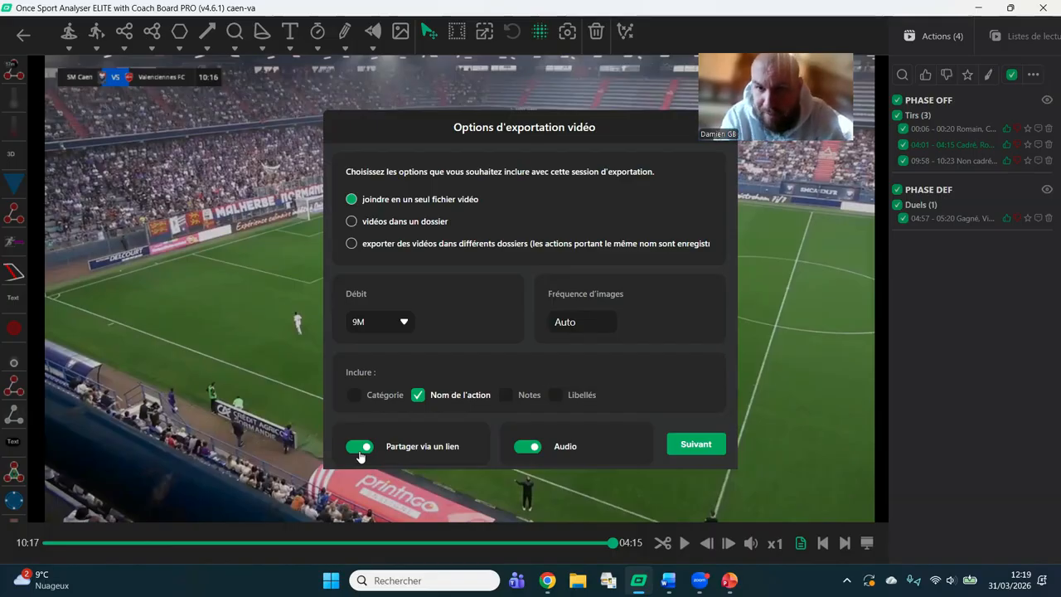
click(361, 452)
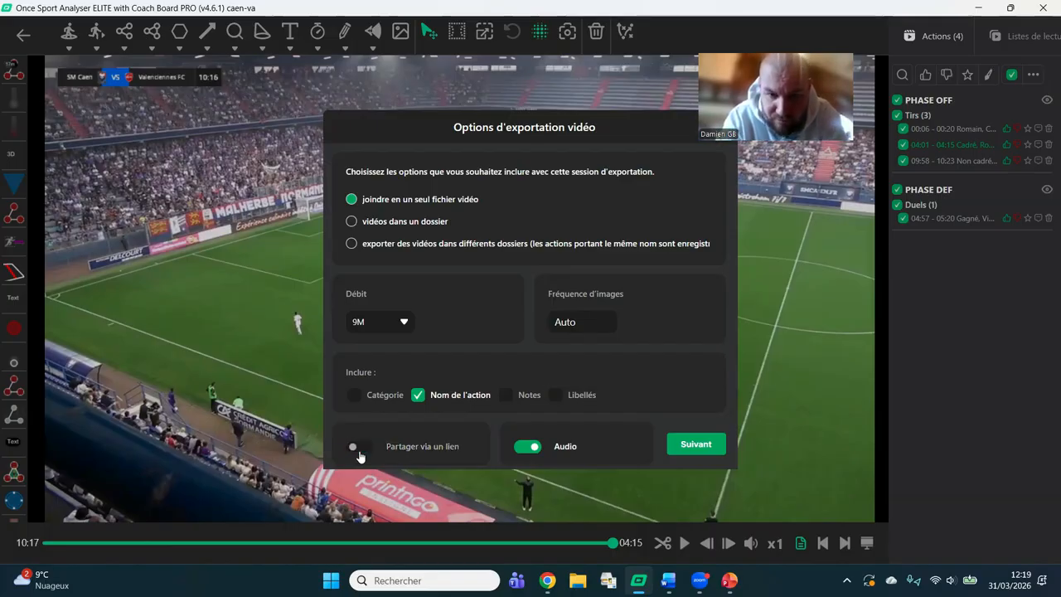
click(693, 445)
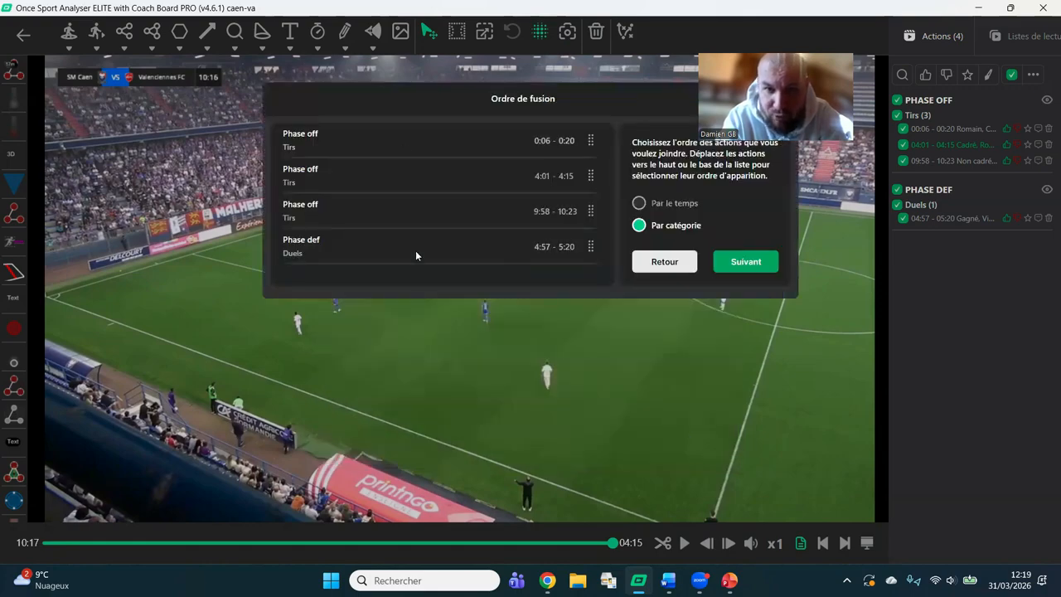
click(760, 262)
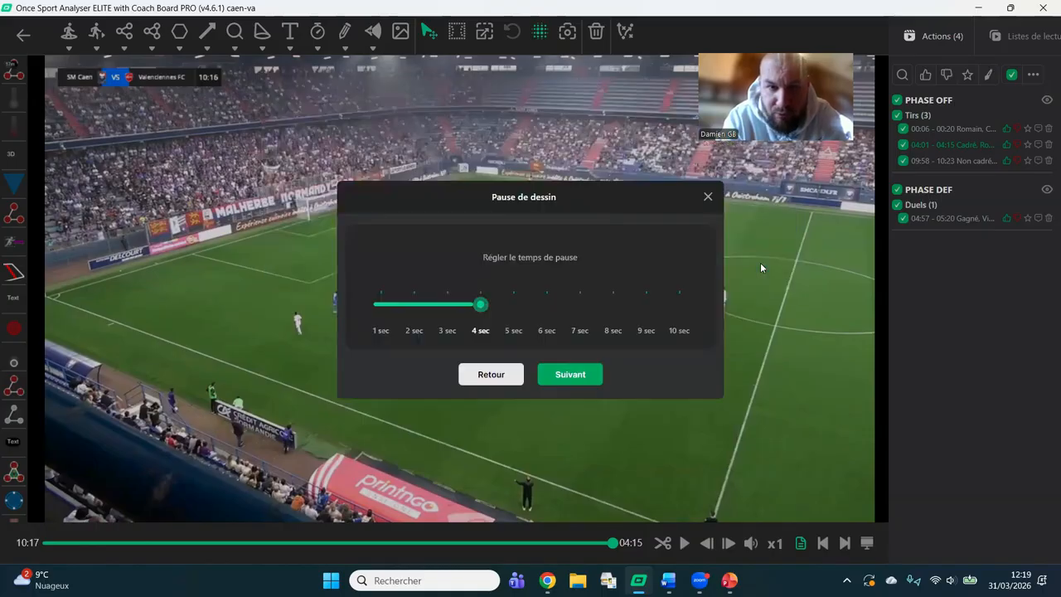
Try shorter drawing pauses, set the pause back to 4 seconds, and cancel the export.
click(439, 305)
click(409, 305)
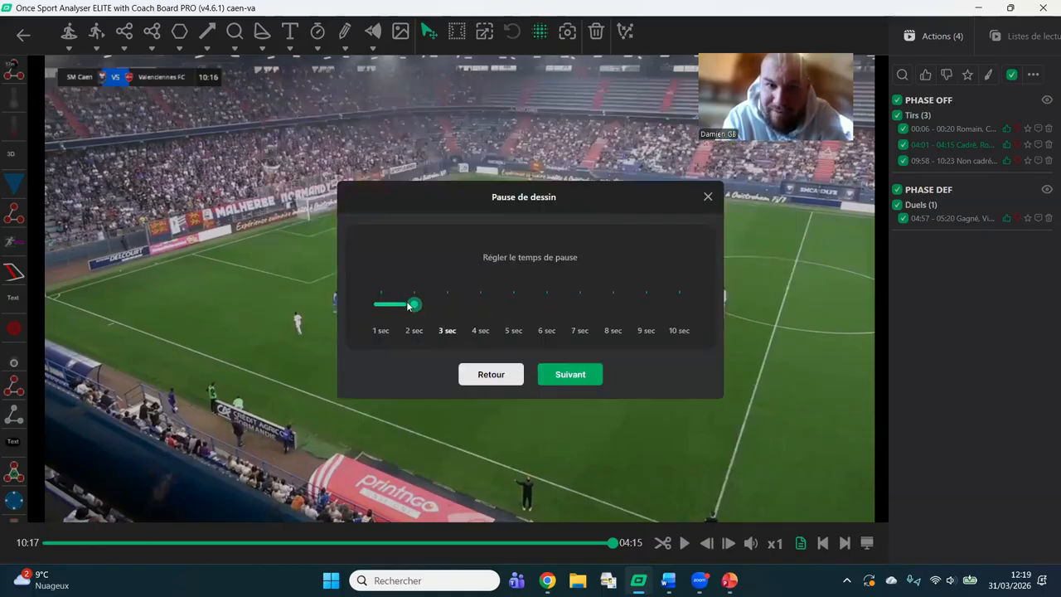
click(383, 305)
click(434, 305)
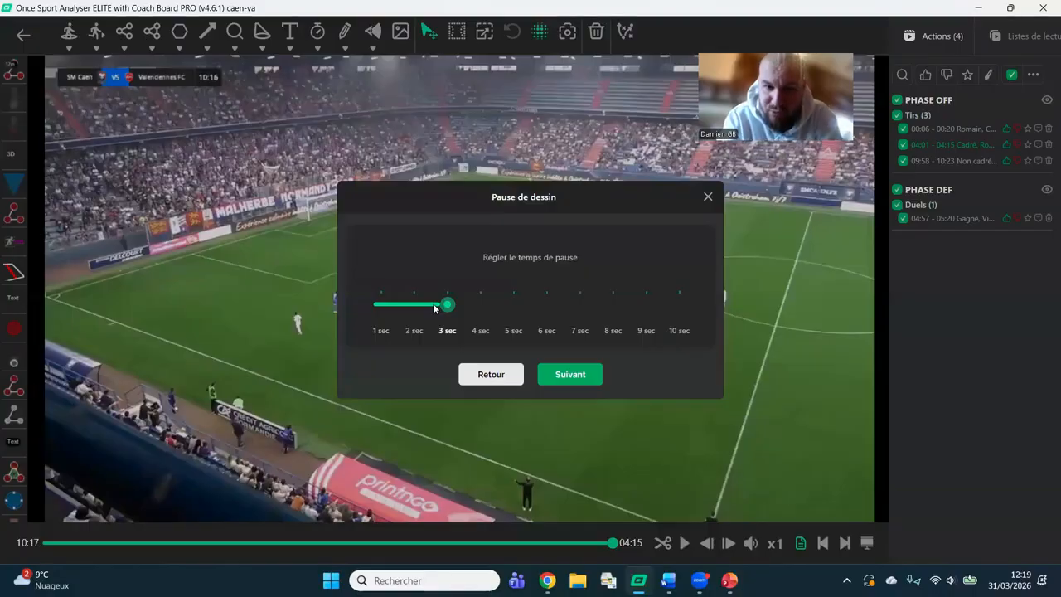
click(485, 306)
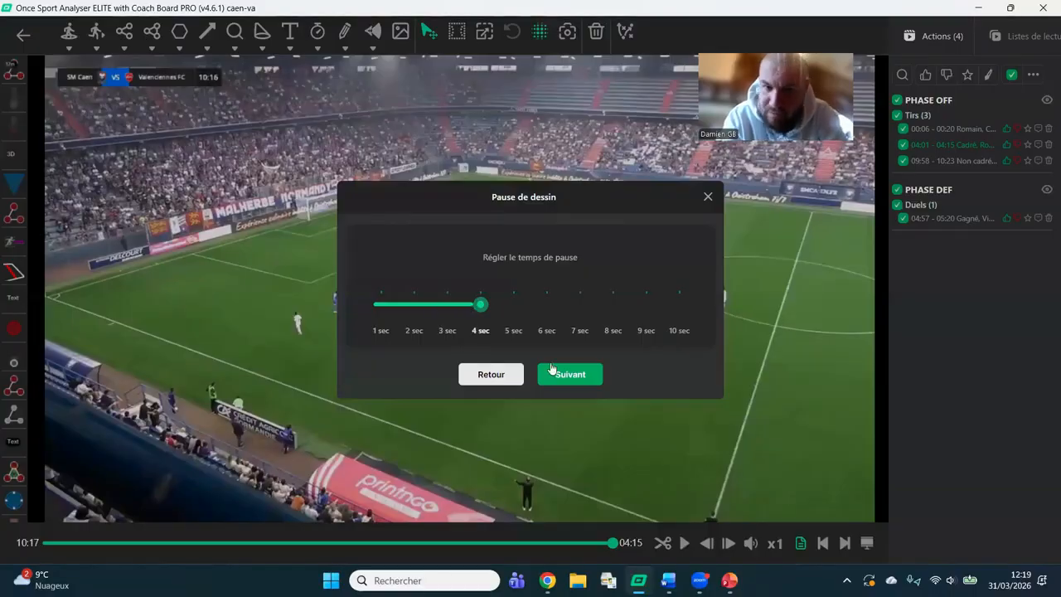
click(708, 198)
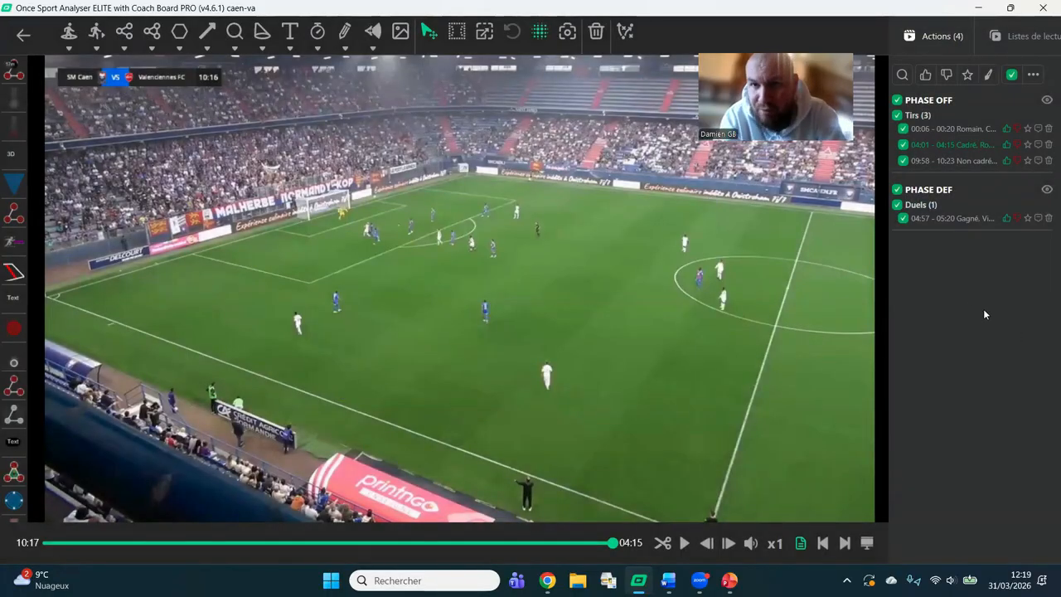
Open the 31.03.2026 Corners scheme in the coach board on top of the match video.
click(629, 33)
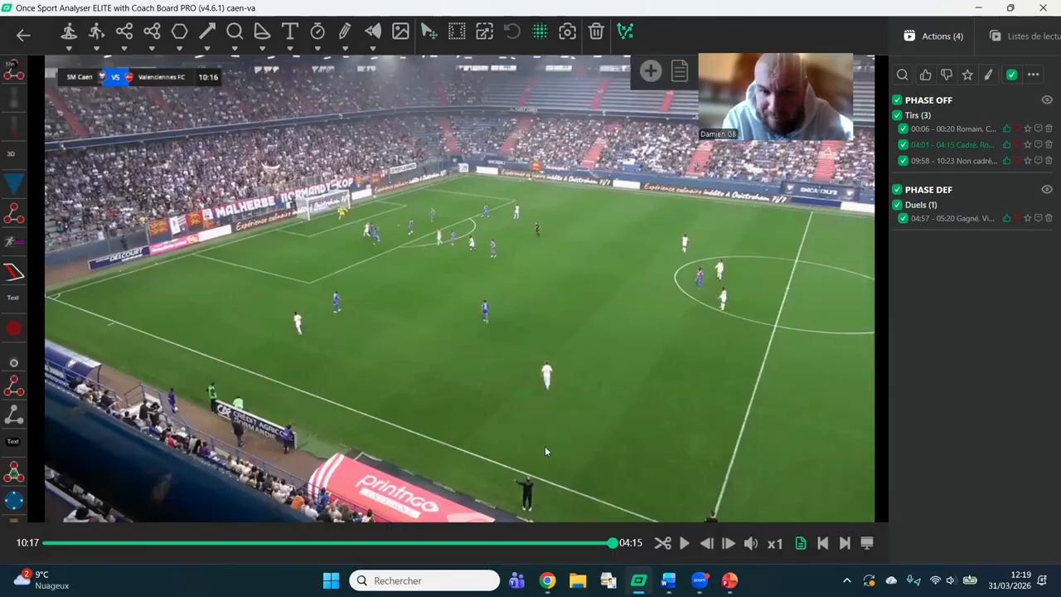
click(651, 73)
click(126, 207)
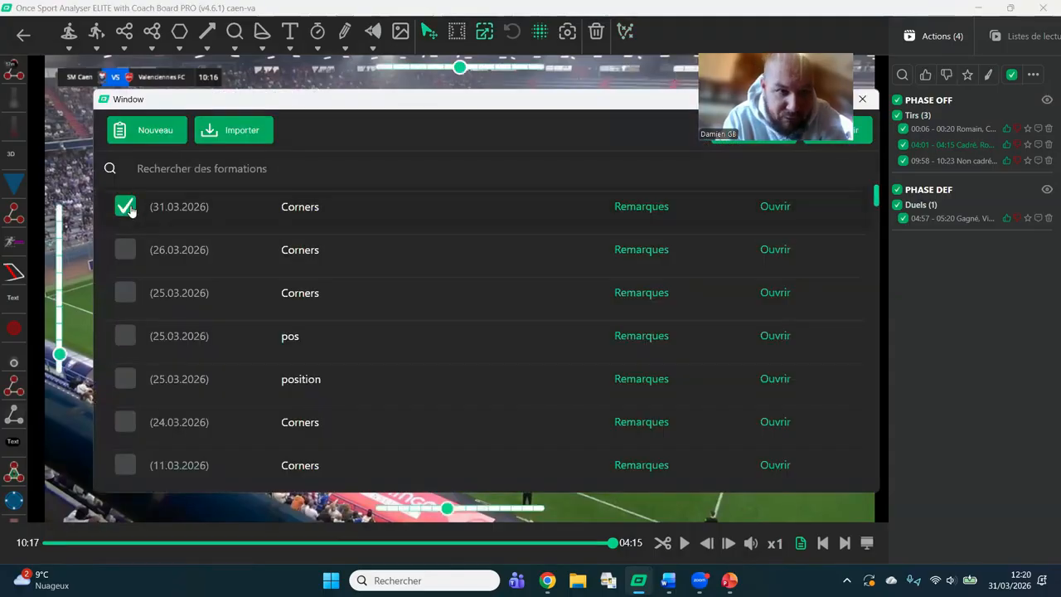
click(772, 206)
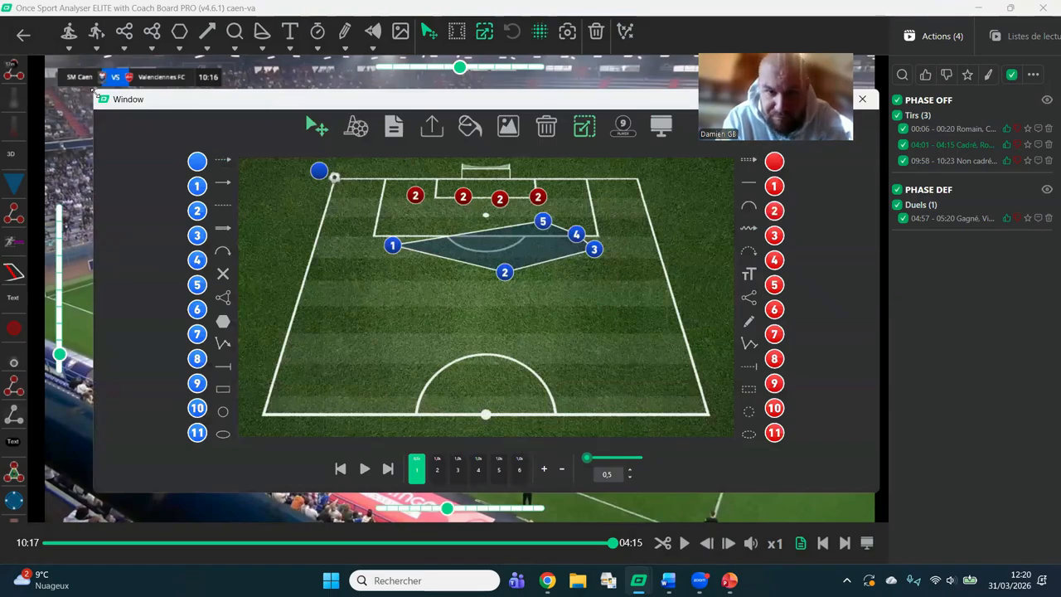
Shrink the coach board window to uncover the match video, and play the Corners animation before pausing it.
drag(94, 94, 456, 277)
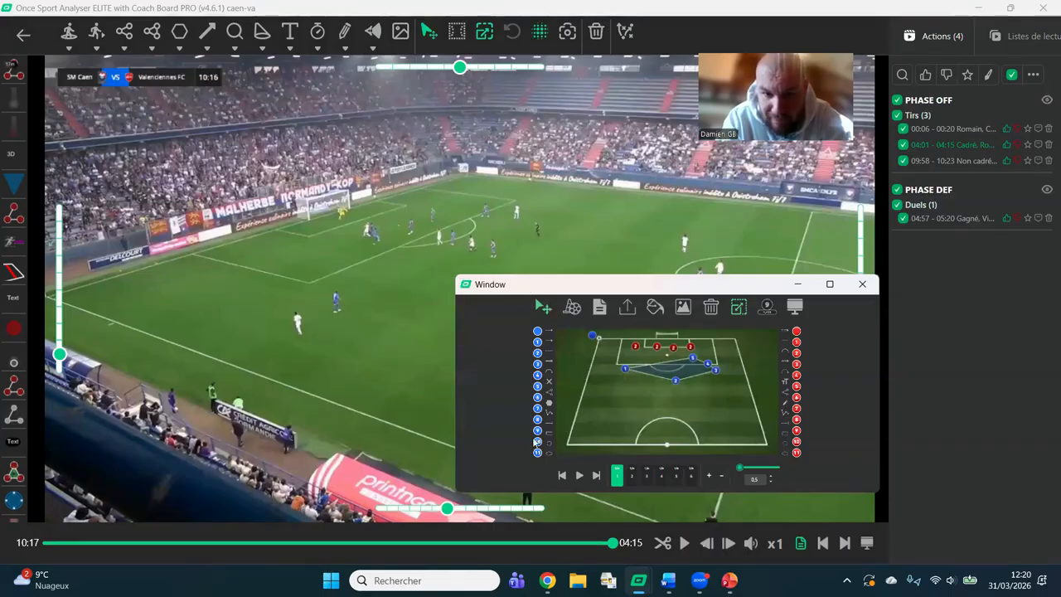
click(573, 494)
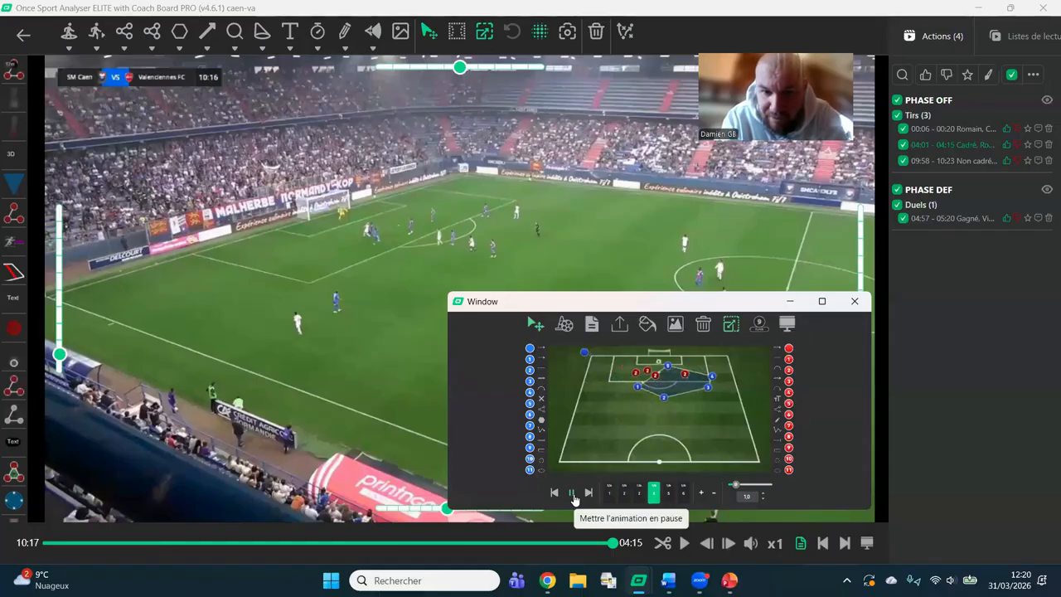
click(573, 495)
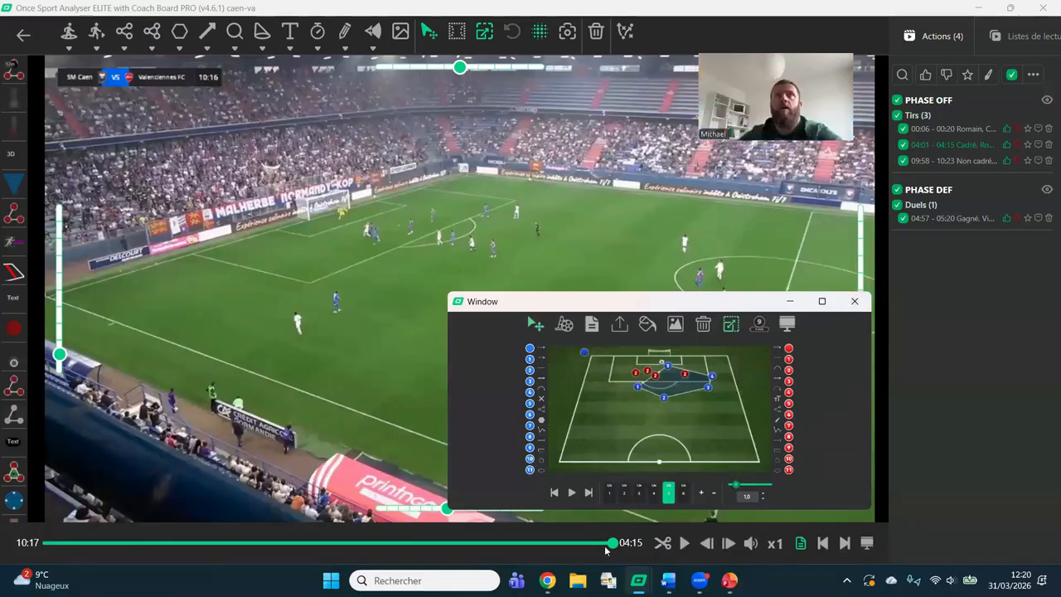
Raise the computer's sound volume to 69.
mouse_move(547, 580)
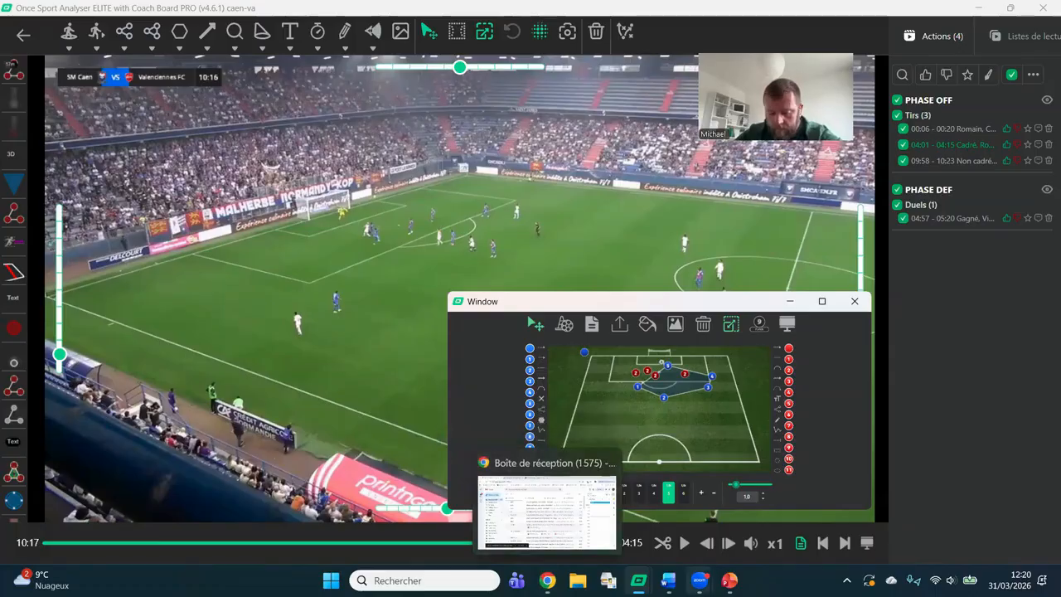
mouse_move(701, 581)
click(715, 529)
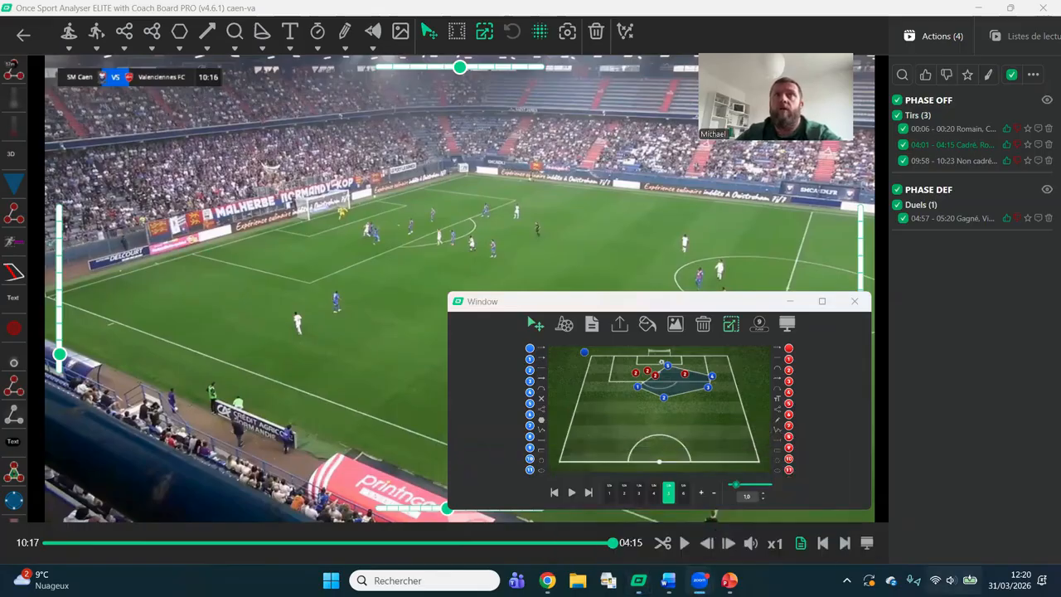
click(951, 581)
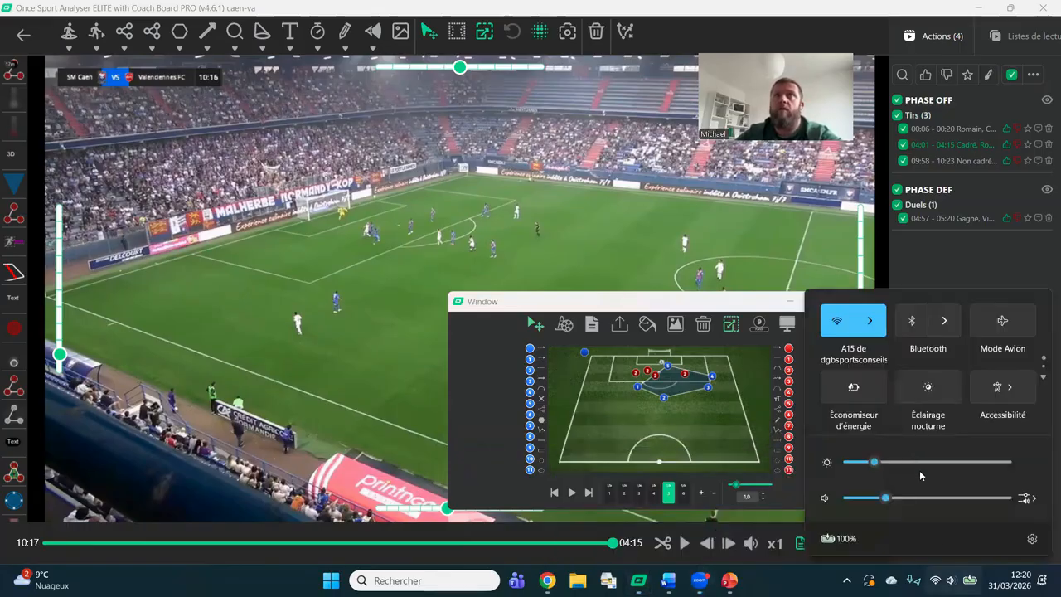
click(938, 499)
click(957, 499)
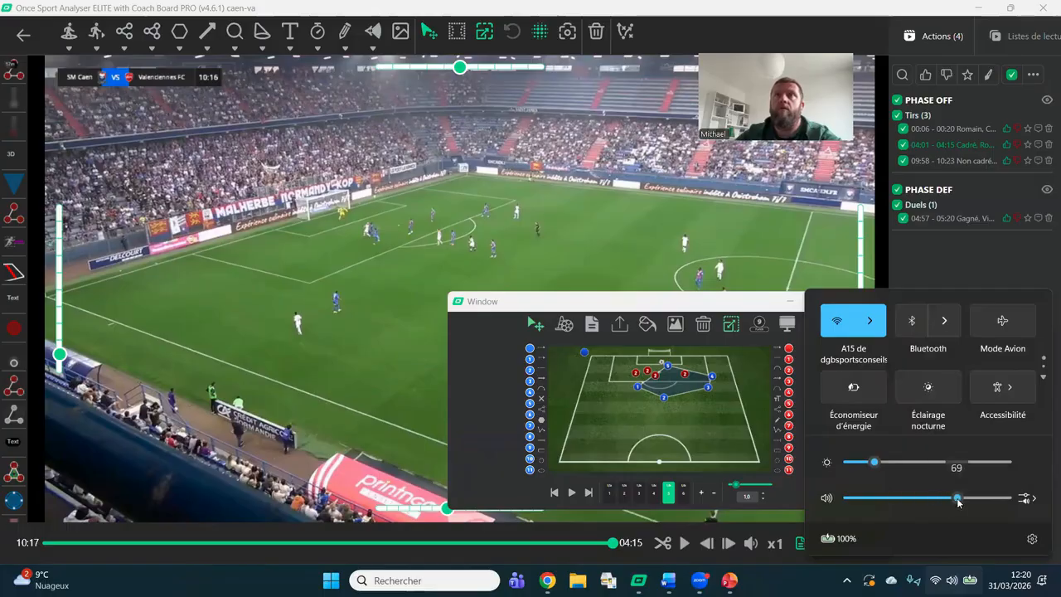
click(943, 257)
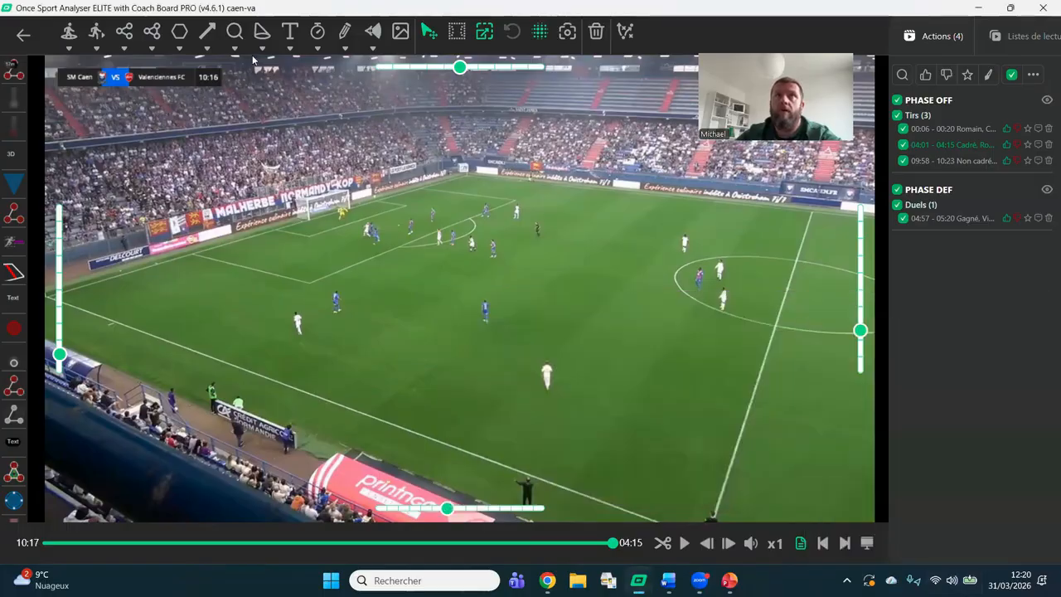
Leave the caen-va drawing and analysis views and return to the new project page.
click(18, 40)
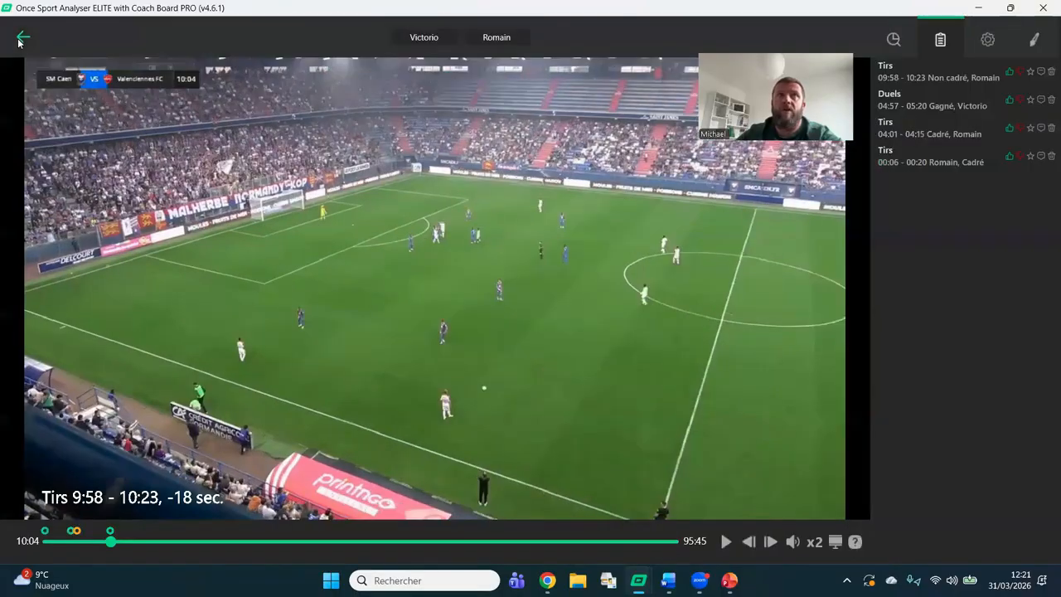
click(17, 38)
click(130, 91)
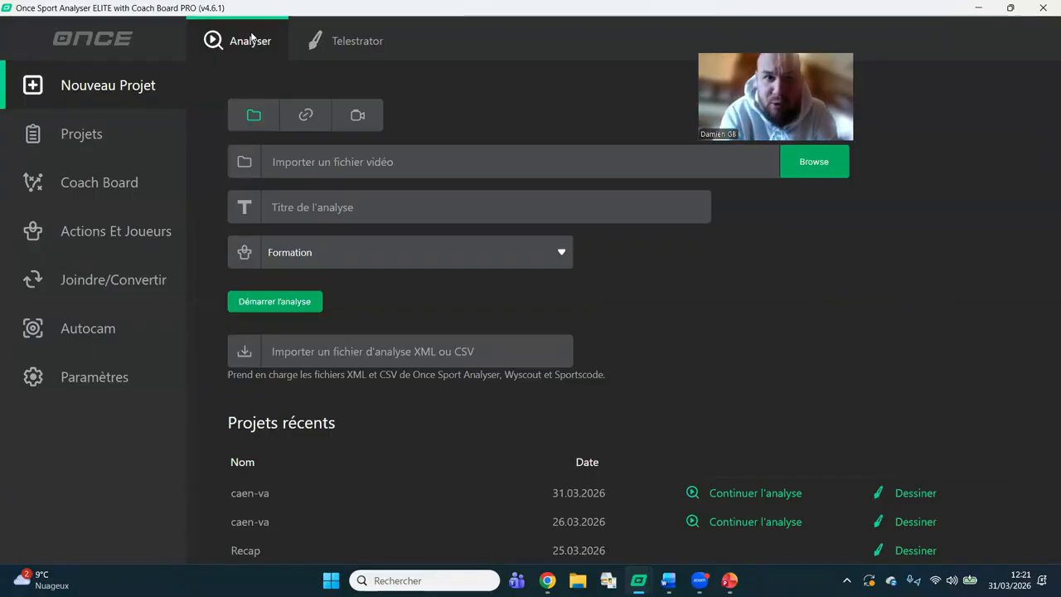
Browse the Téléchargements folder for a video or image for a new Telestrator project, and cancel the selection.
click(347, 39)
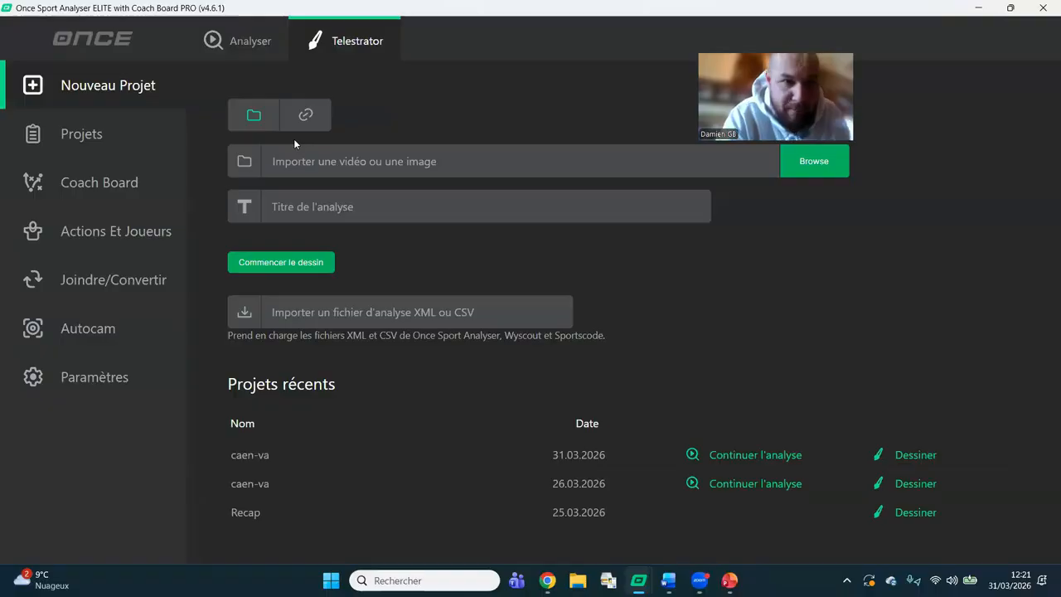
click(343, 172)
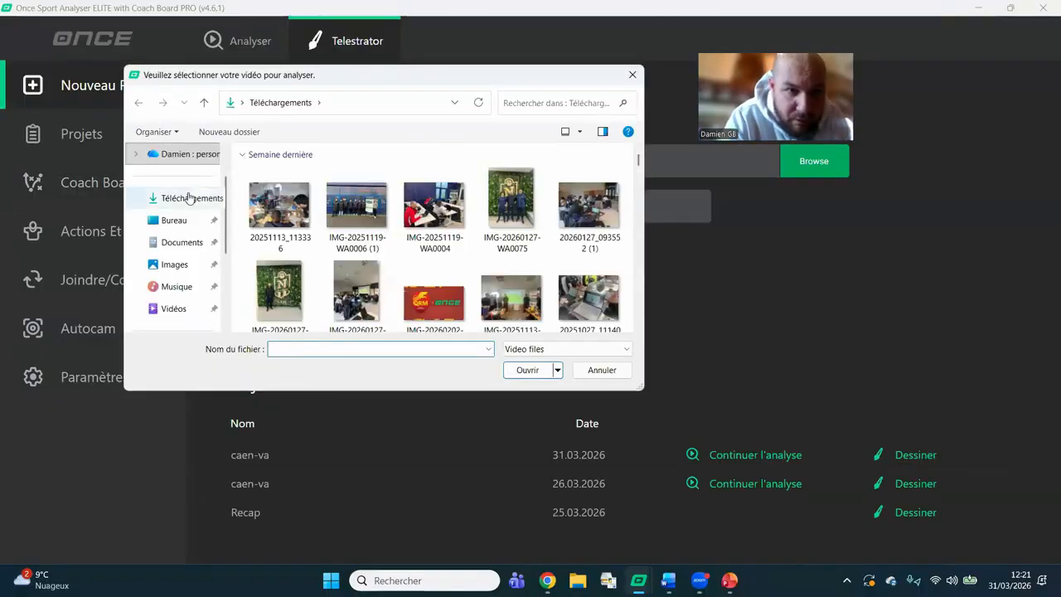
click(189, 198)
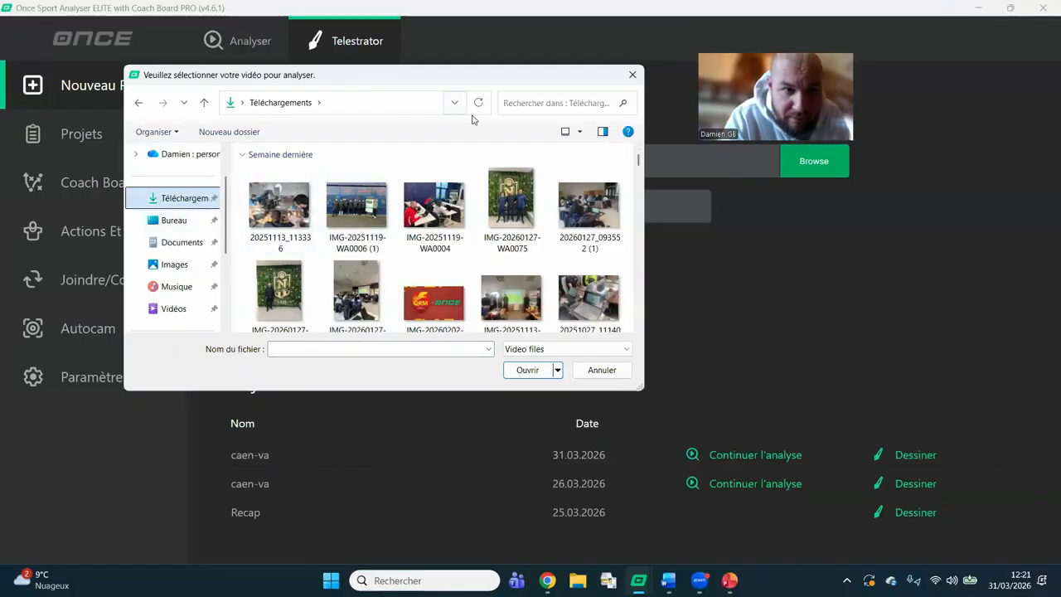
click(634, 75)
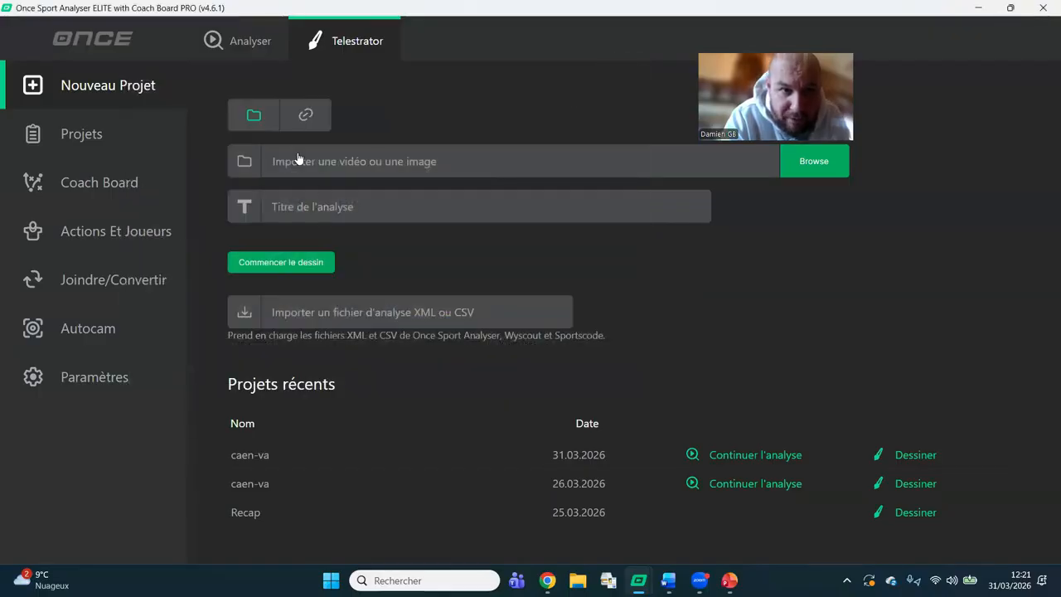
Continue the 31.03.2026 caen-va analysis from the saved projects and switch to its drawing mode.
click(101, 139)
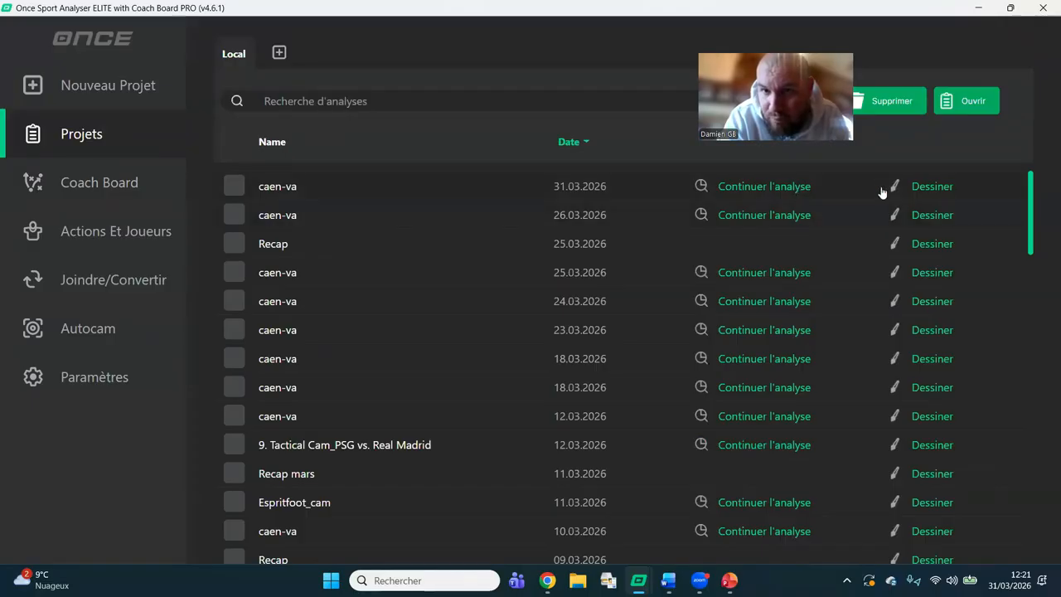
click(773, 189)
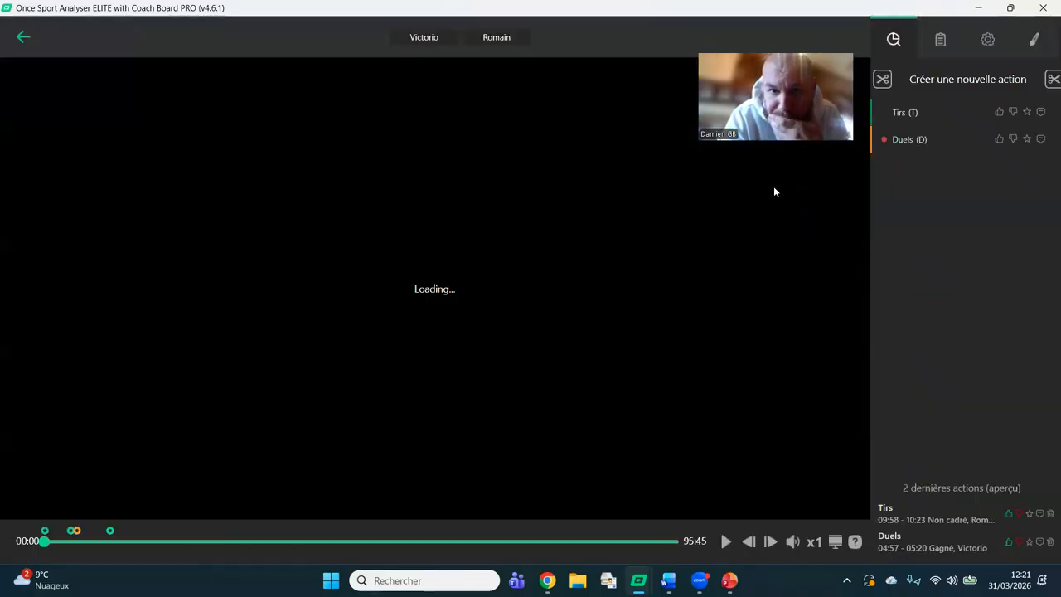
click(1033, 40)
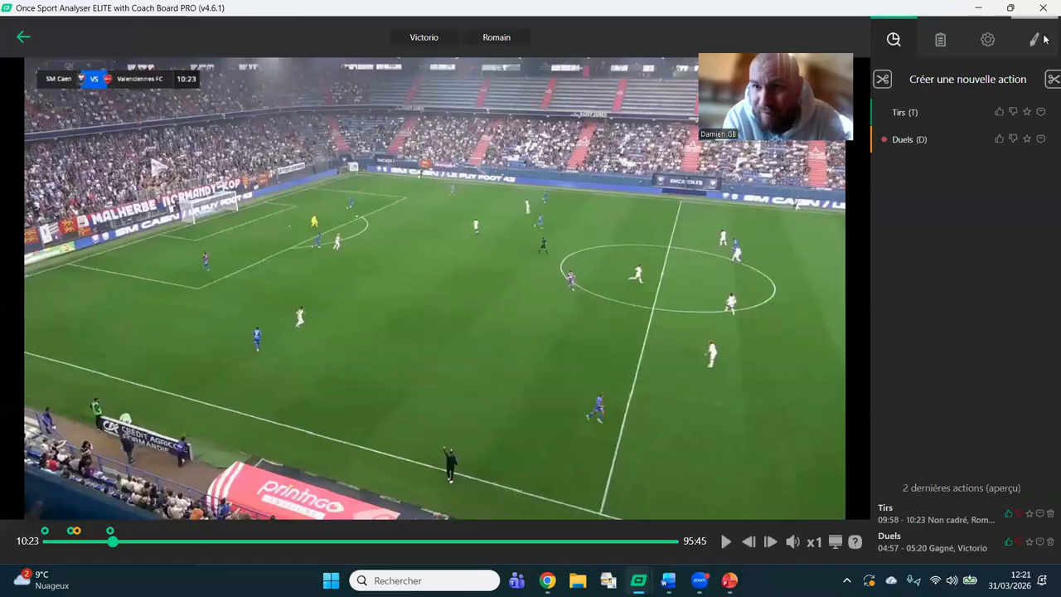
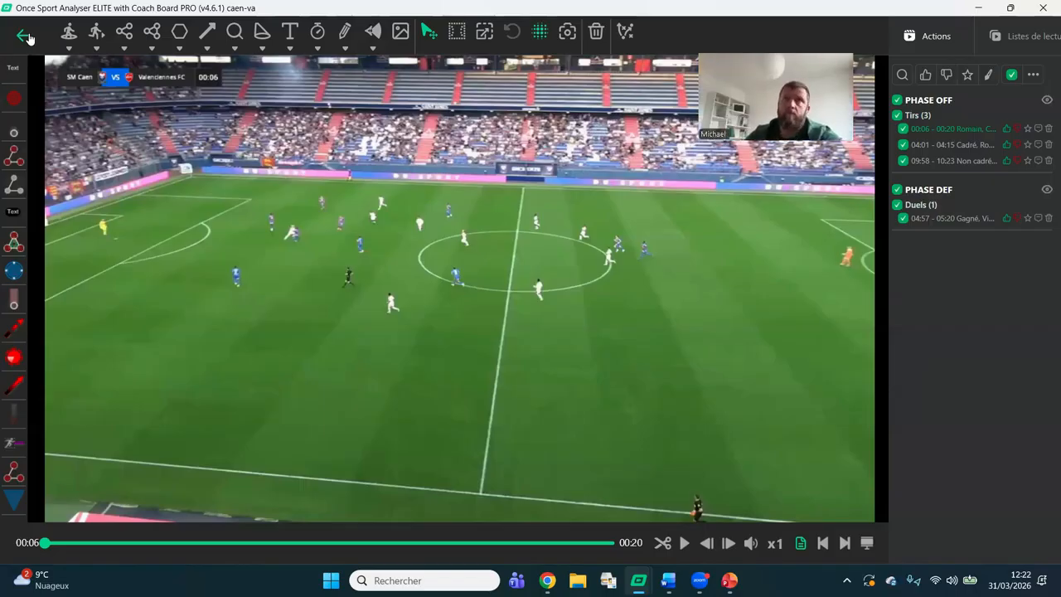
Leave the caen-va drawing and analysis views and return to the new project page.
click(25, 36)
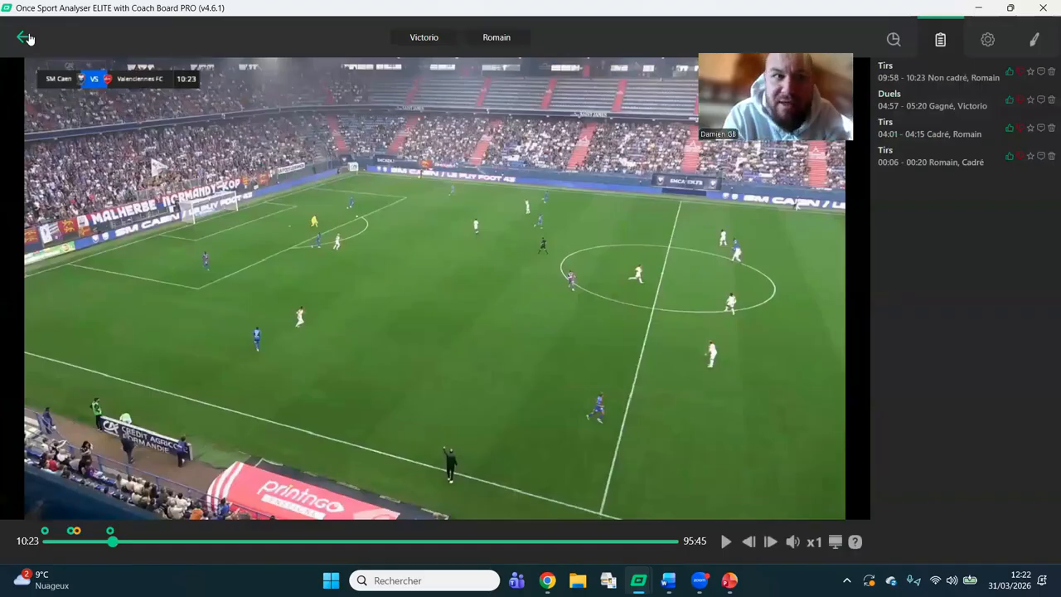
click(25, 37)
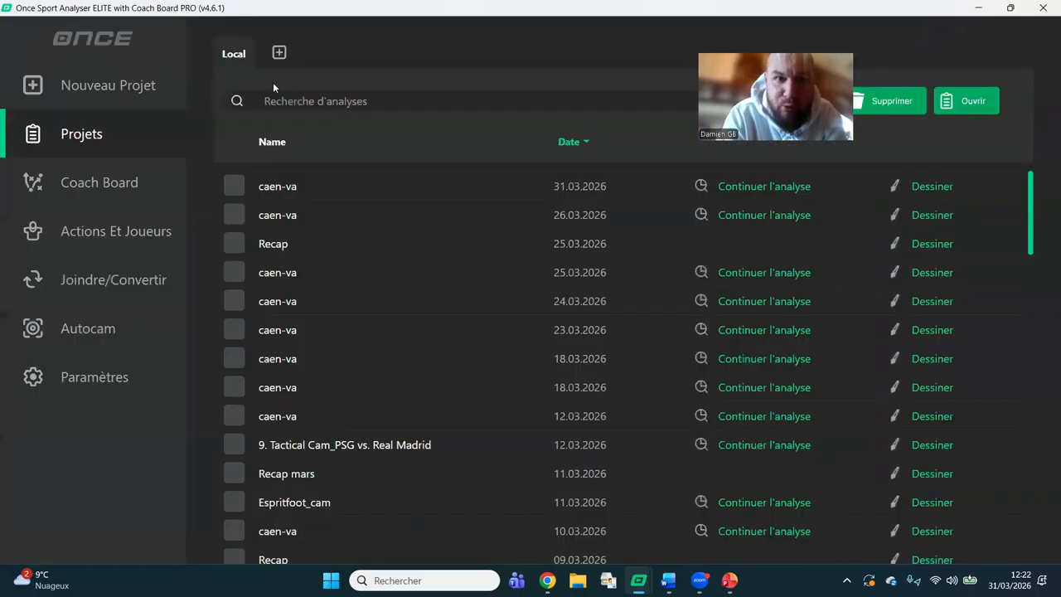
click(134, 94)
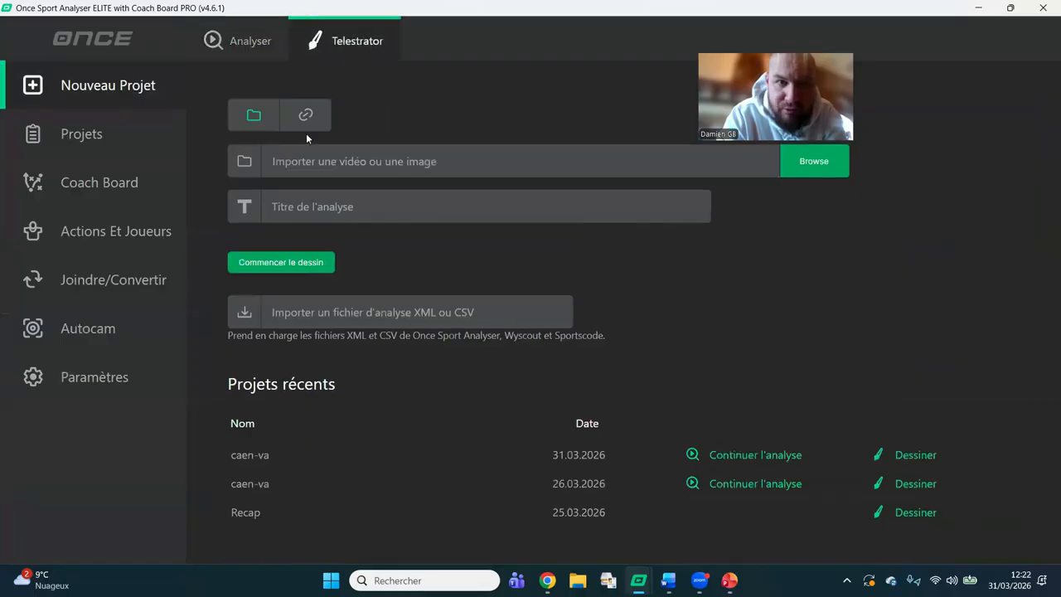
Show the video link source for a Telestrator project and the Analyser project form, and return to Telestrator's file source.
click(306, 115)
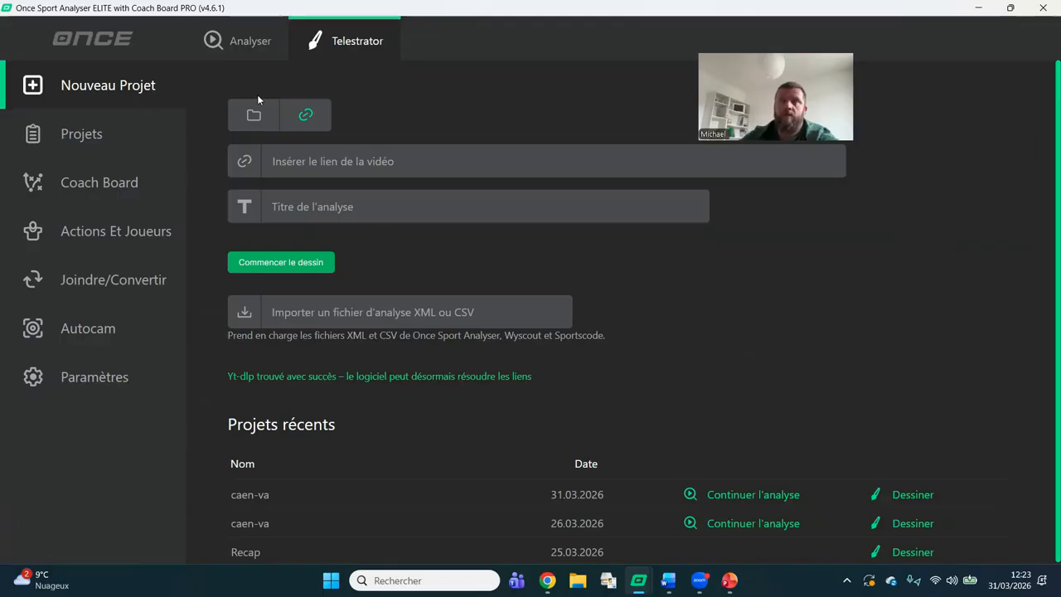
click(240, 34)
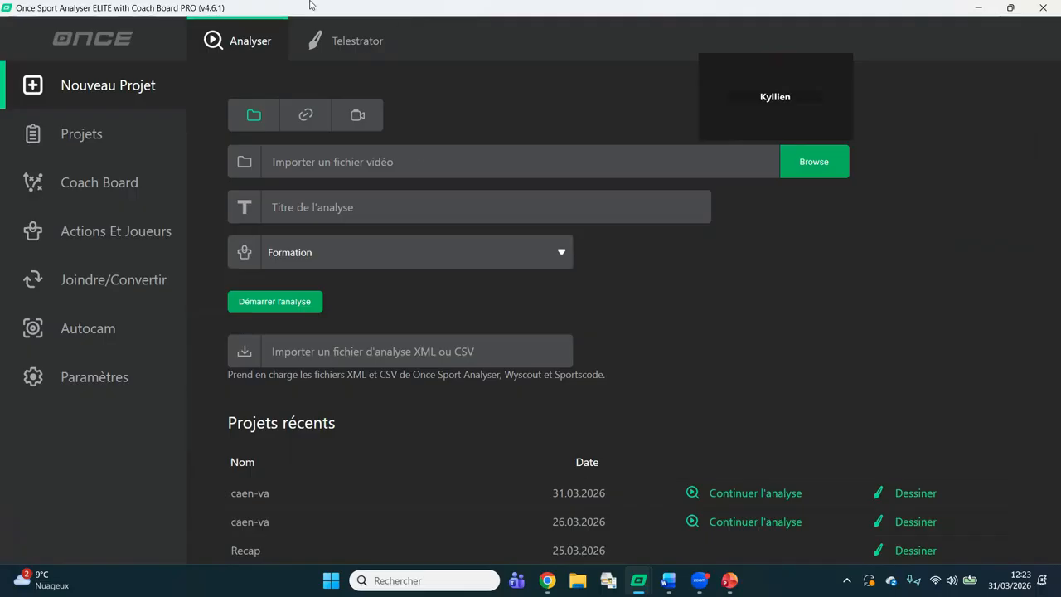
click(339, 29)
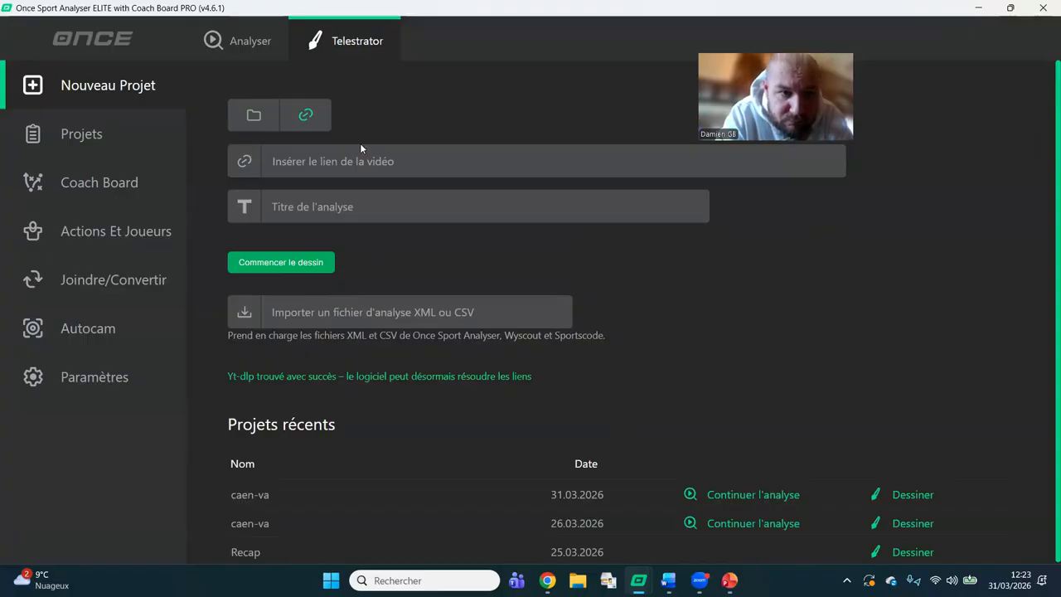
click(255, 118)
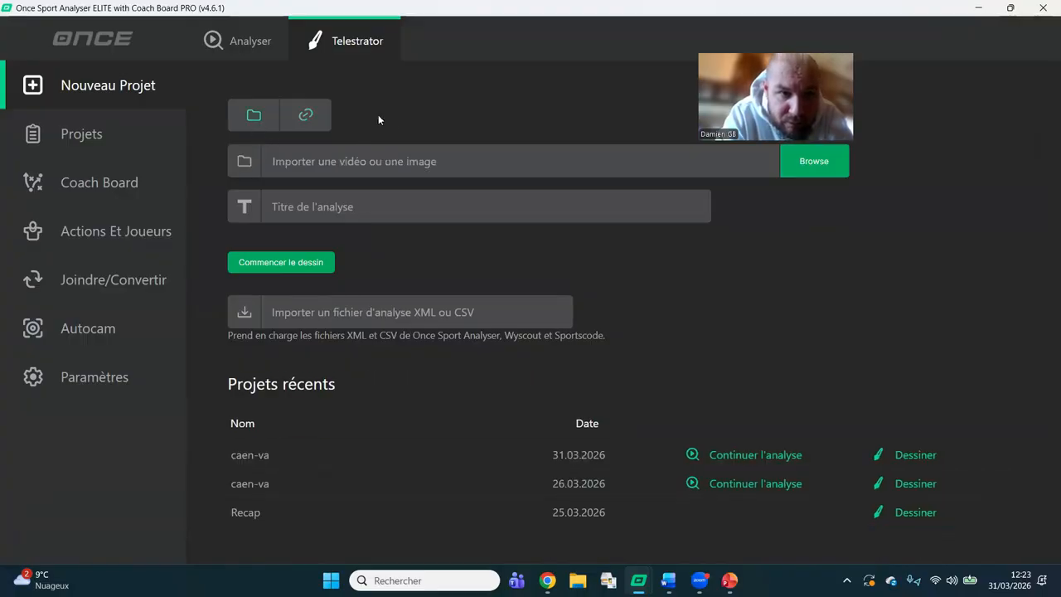
Import caen-va.mp4 from the Téléchargements folder into a new Telestrator project and start the drawing.
click(396, 161)
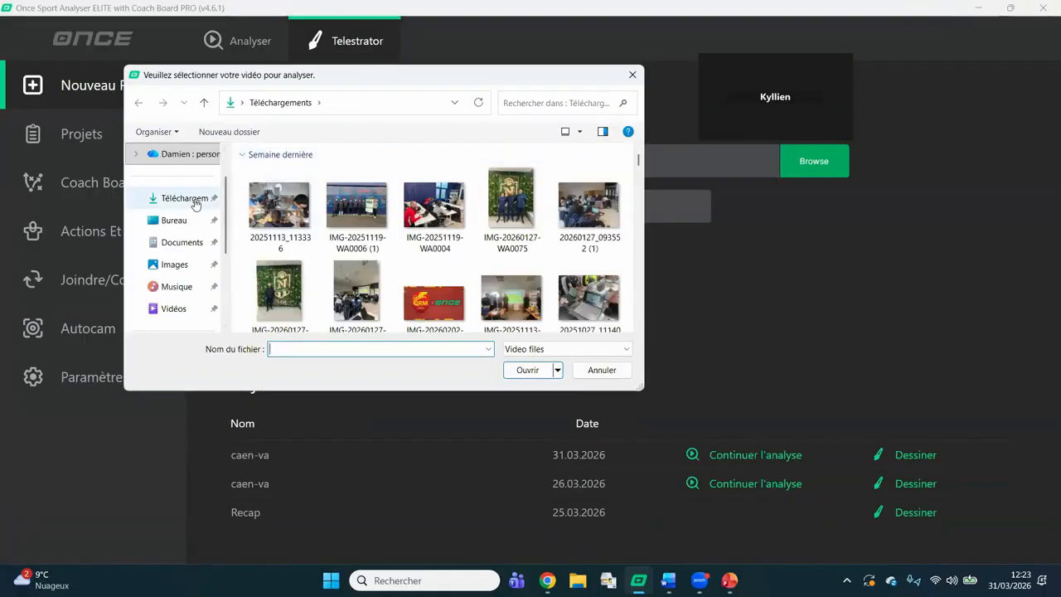
click(195, 203)
click(322, 348)
text(caen)
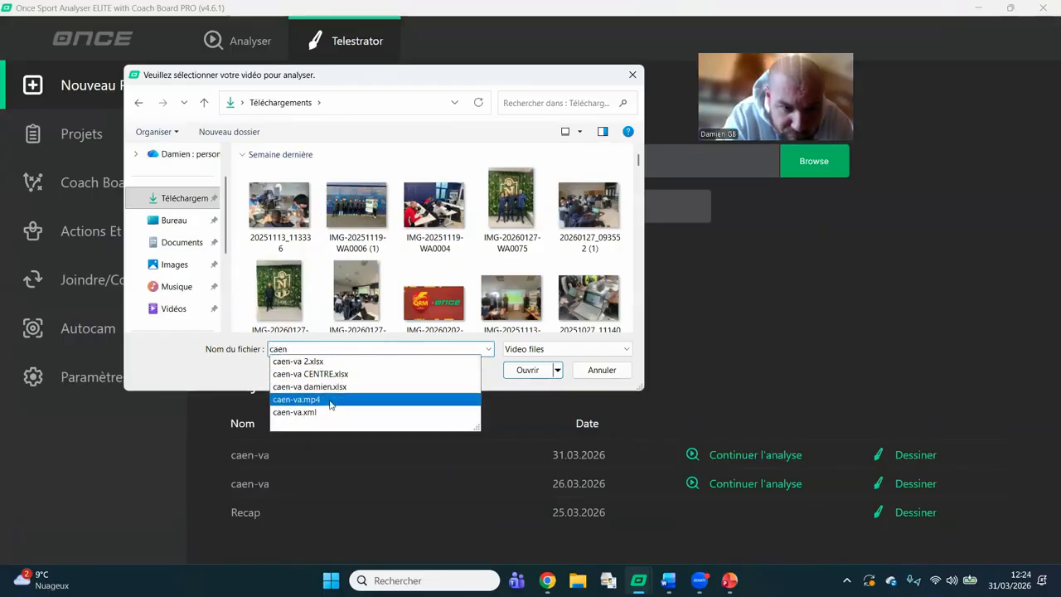
click(330, 400)
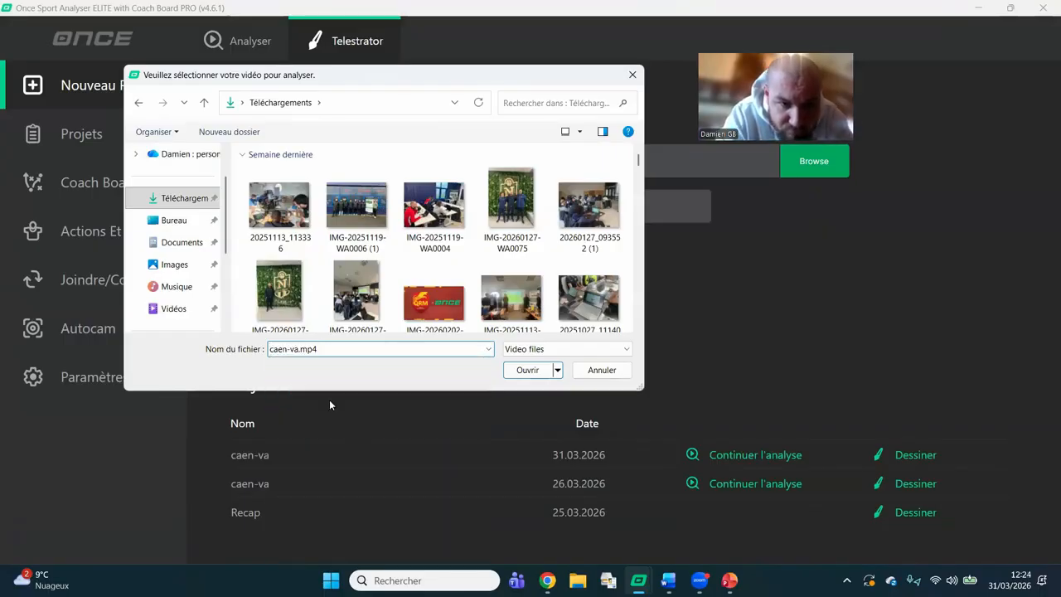
click(522, 369)
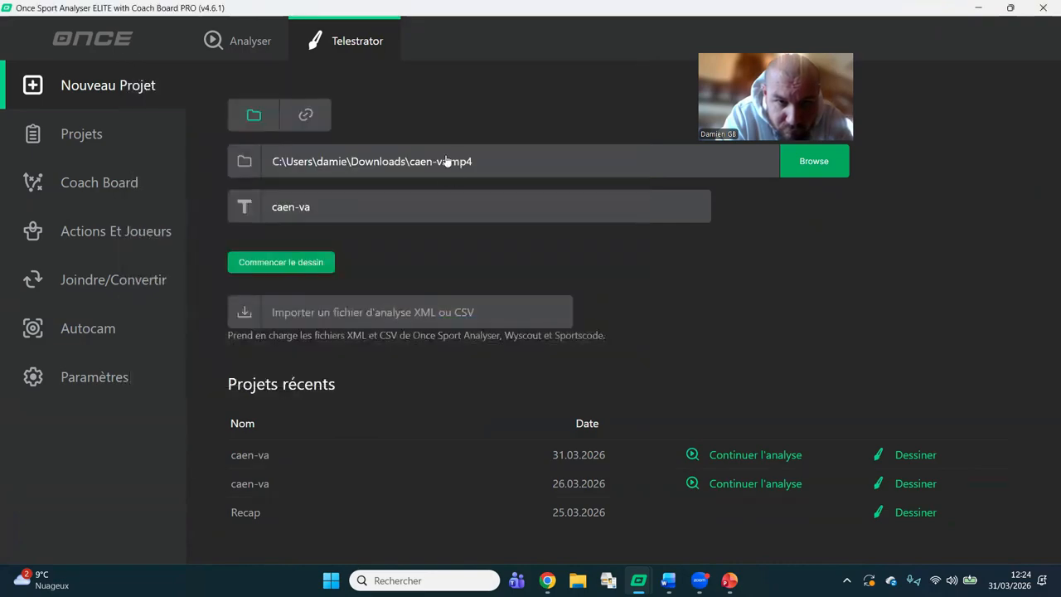
click(301, 263)
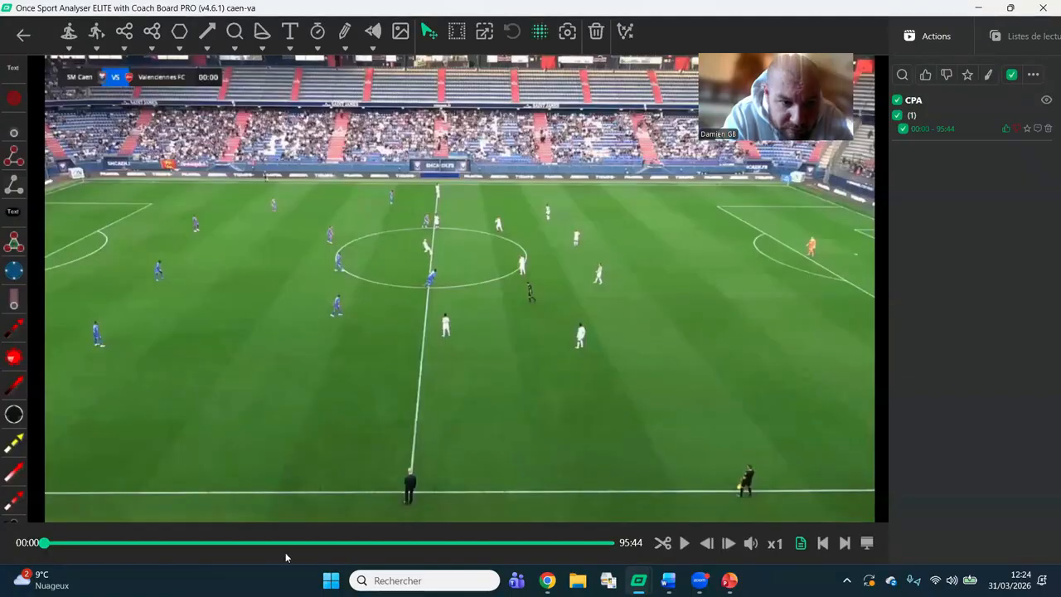
Play the full caen-va match and skim through it by jumping to different moments on the timeline.
click(684, 543)
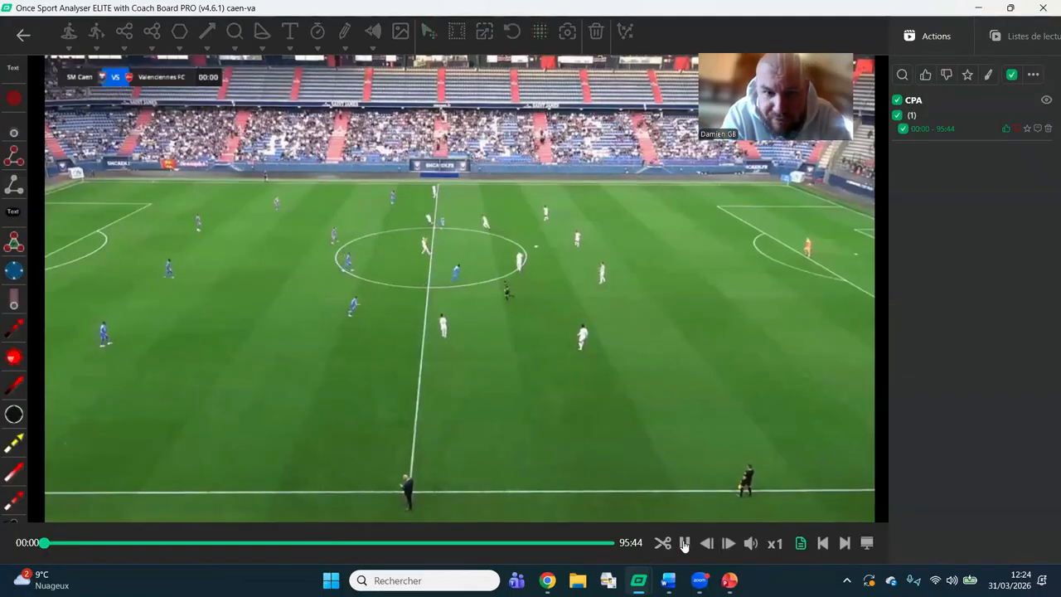
click(110, 542)
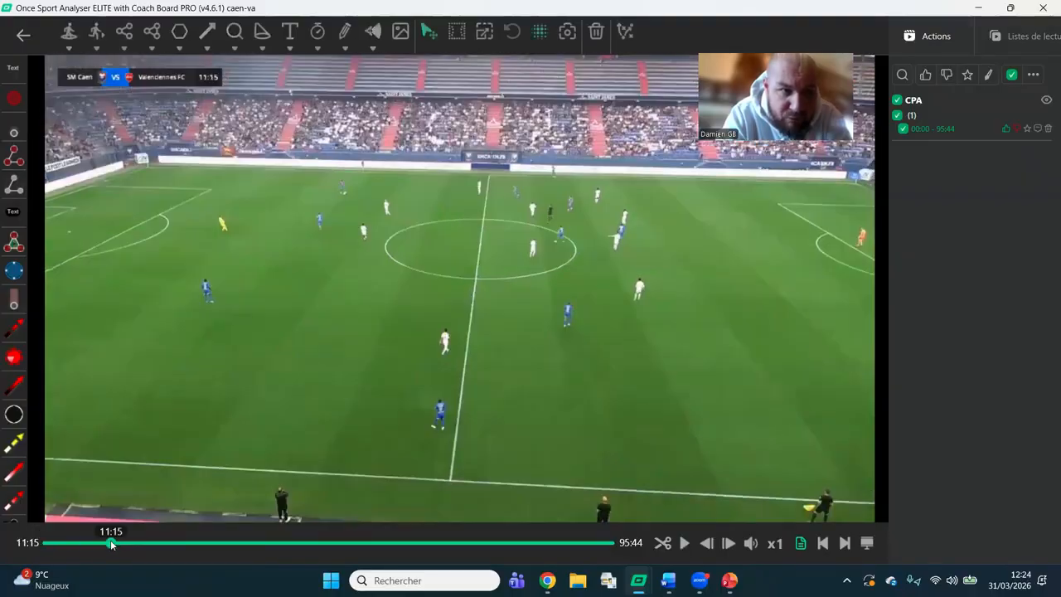
click(153, 545)
click(217, 545)
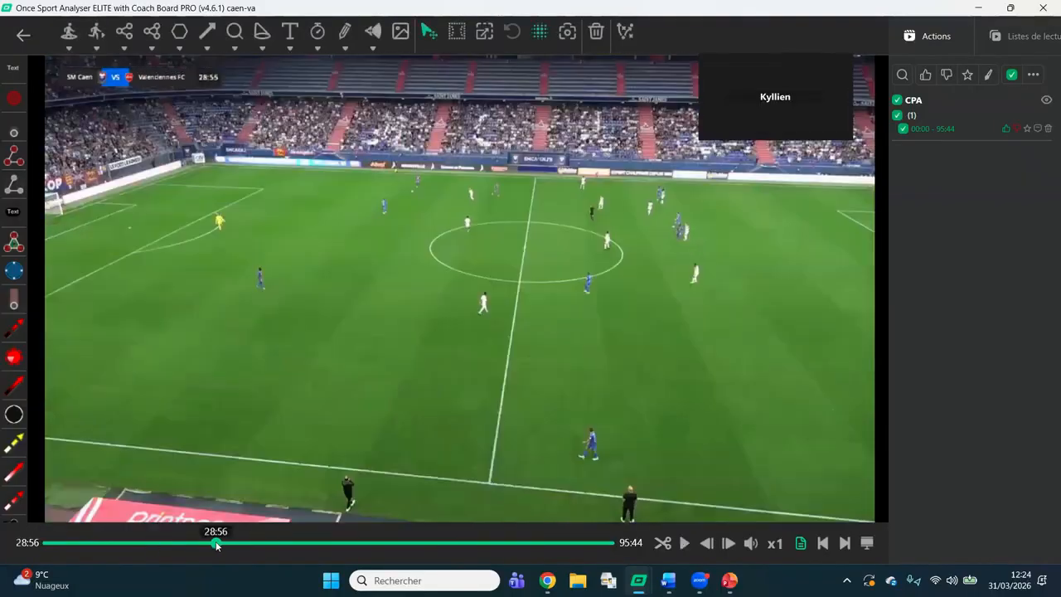
click(283, 545)
click(359, 545)
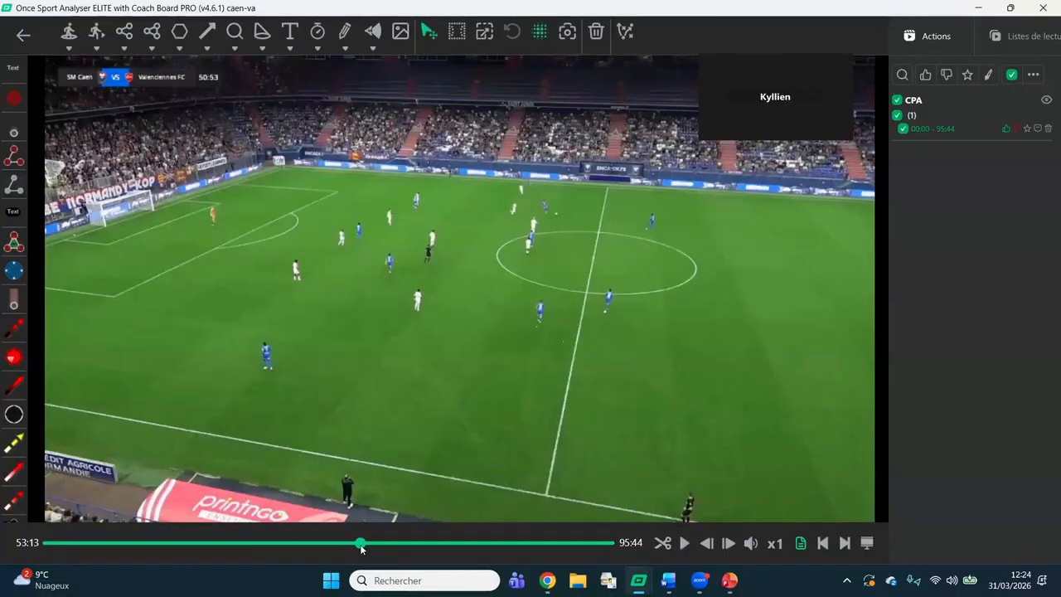
click(414, 544)
click(442, 541)
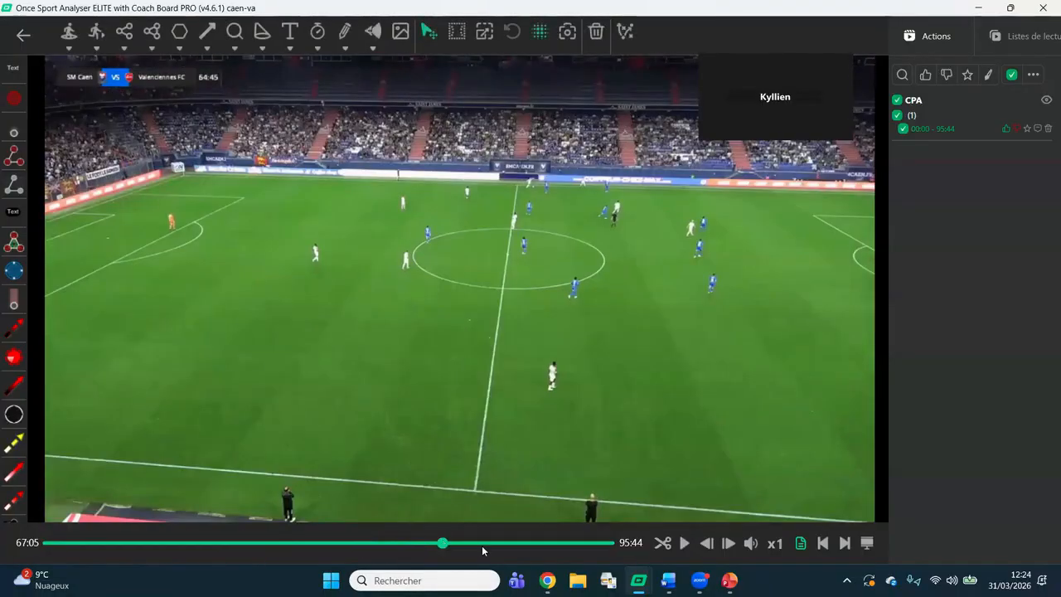
click(481, 545)
click(515, 544)
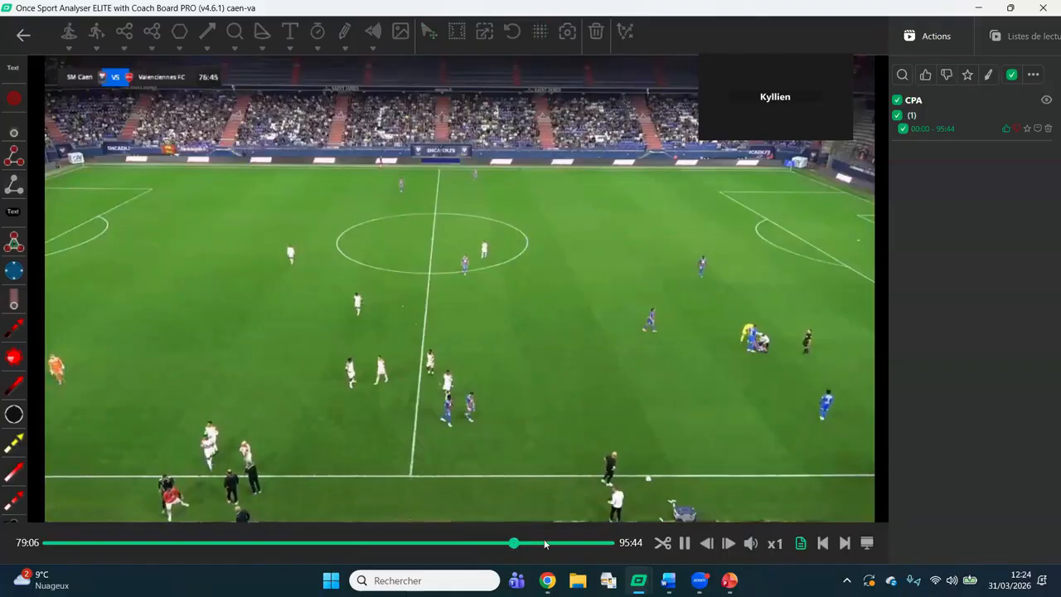
click(545, 543)
click(574, 542)
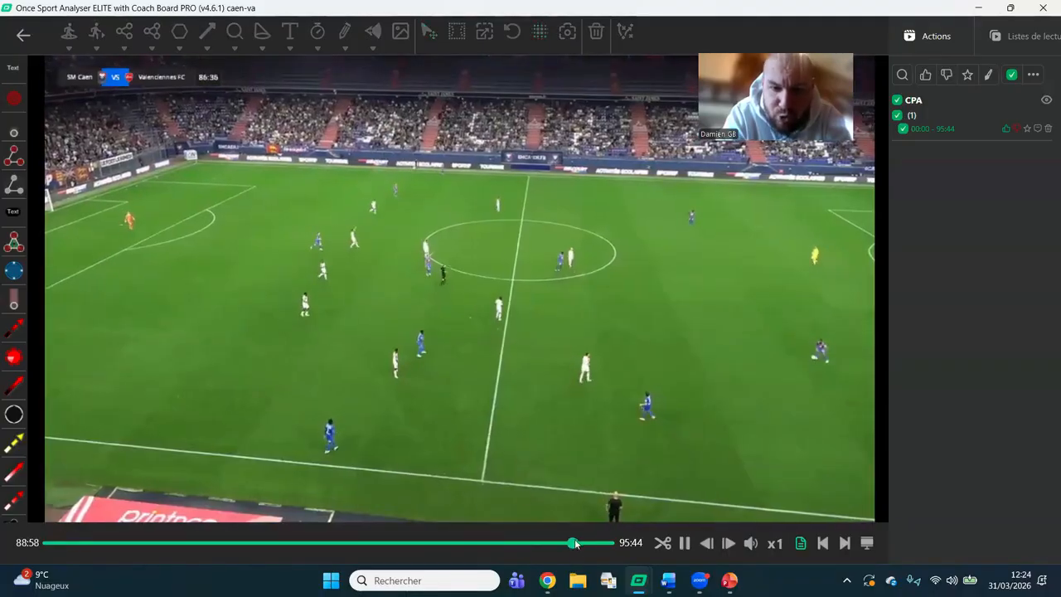
click(587, 544)
click(519, 542)
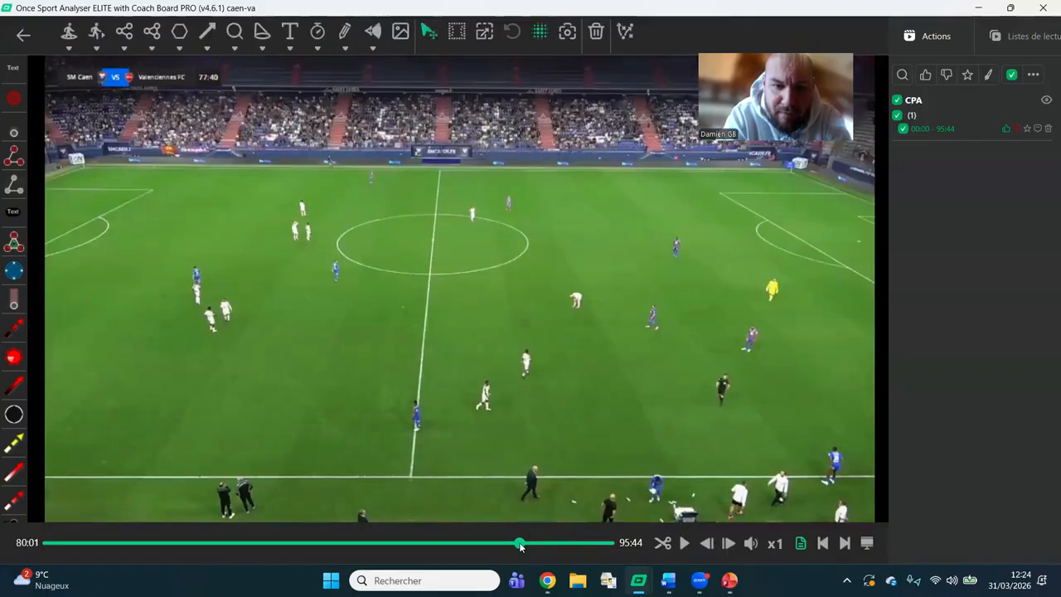
click(491, 544)
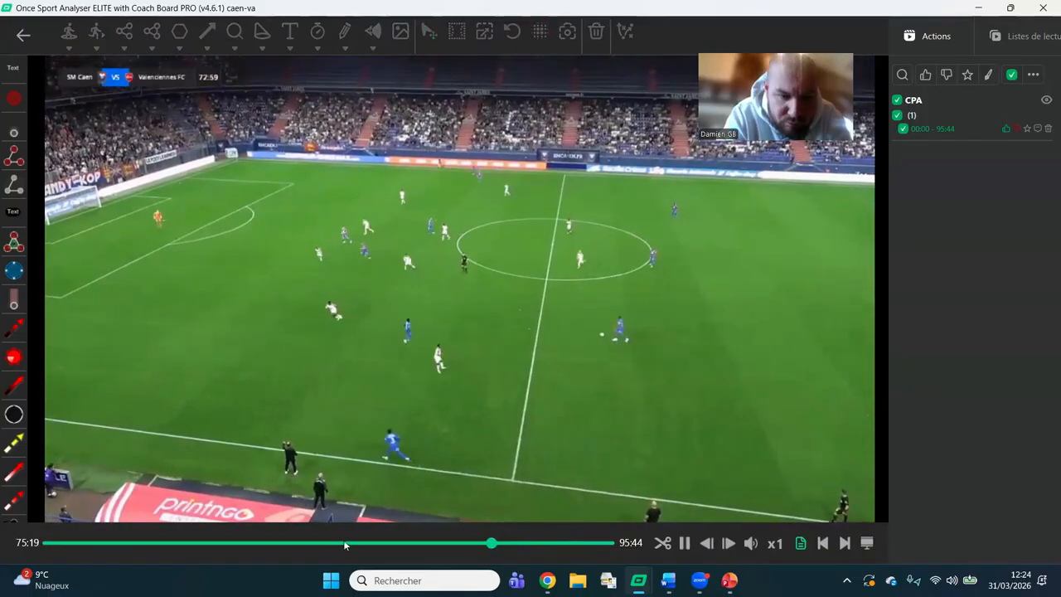
click(348, 544)
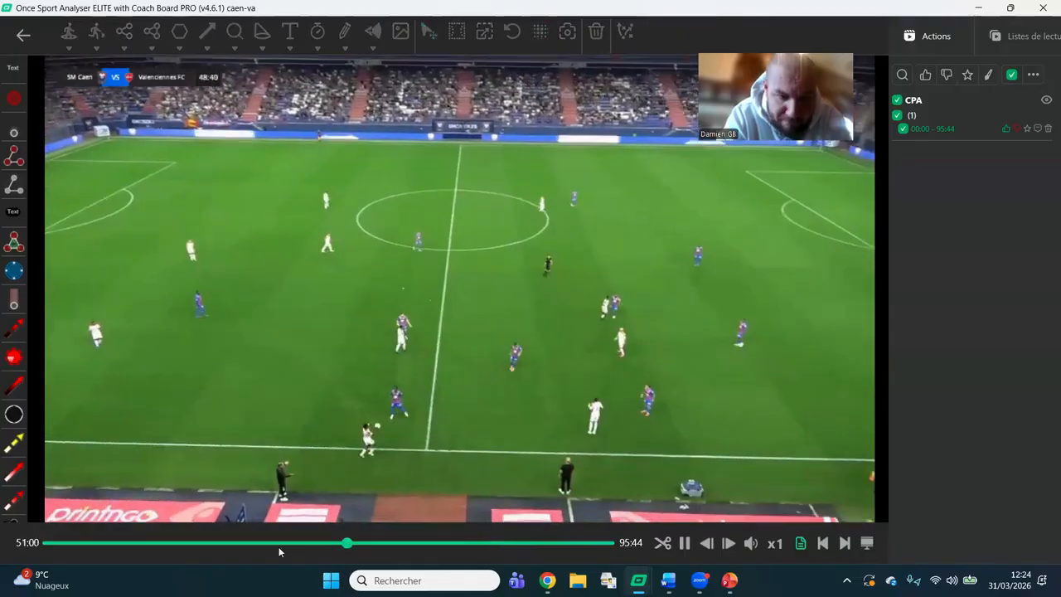
click(257, 548)
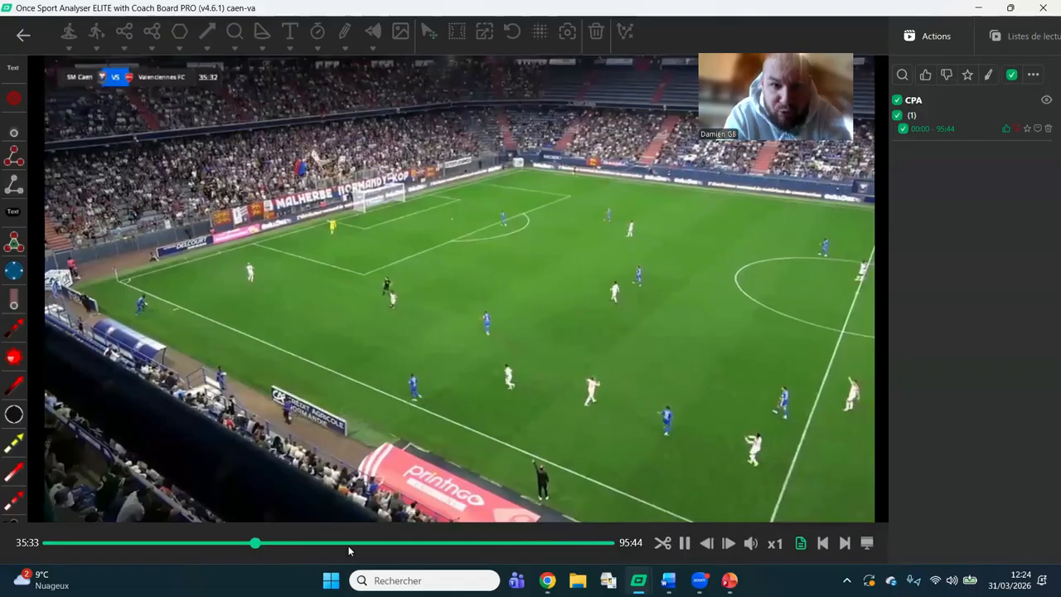
click(348, 546)
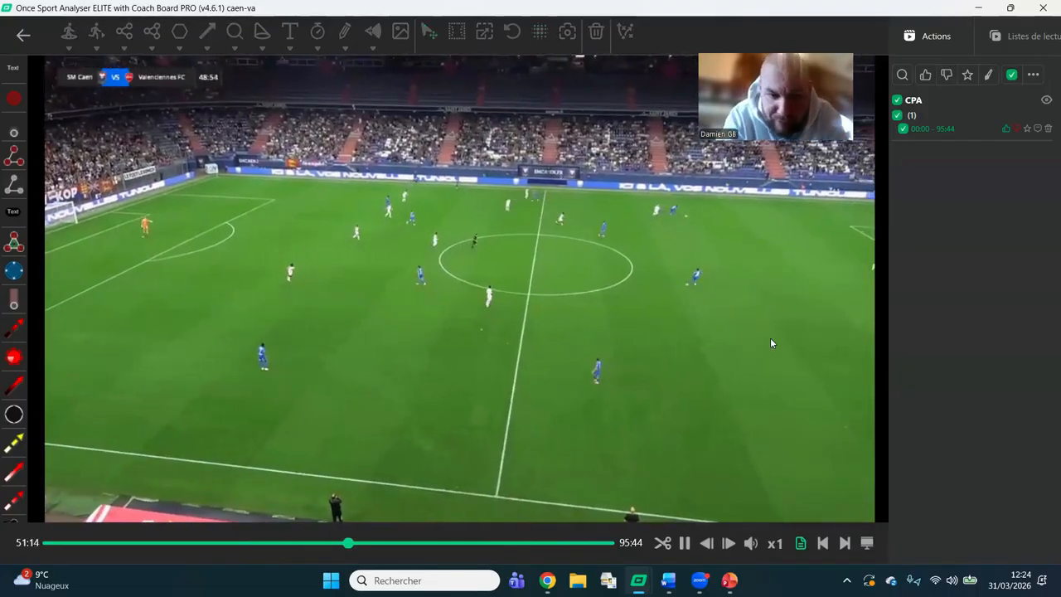
click(430, 546)
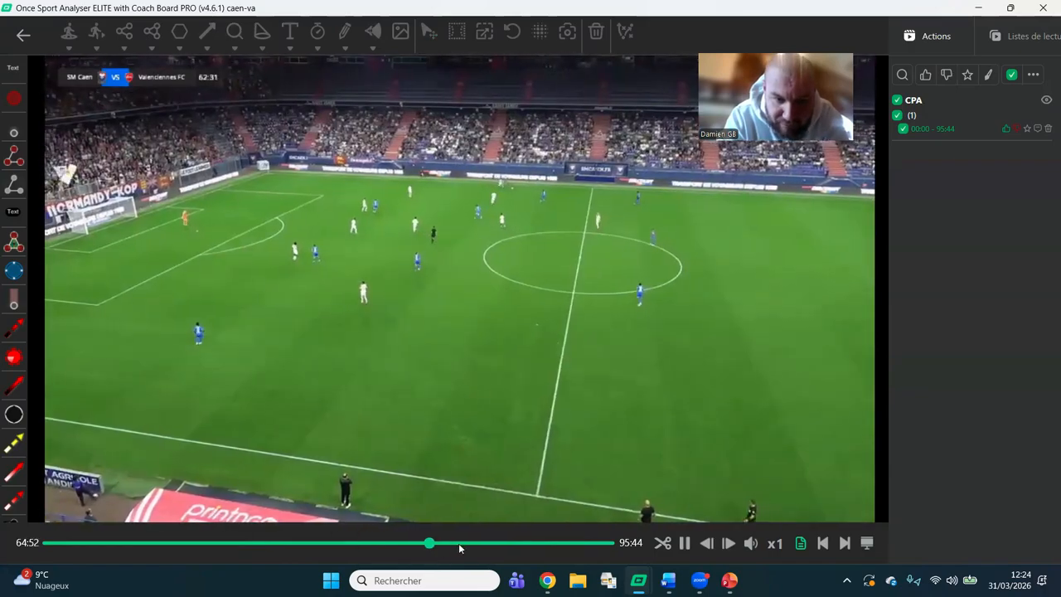
click(459, 546)
click(386, 547)
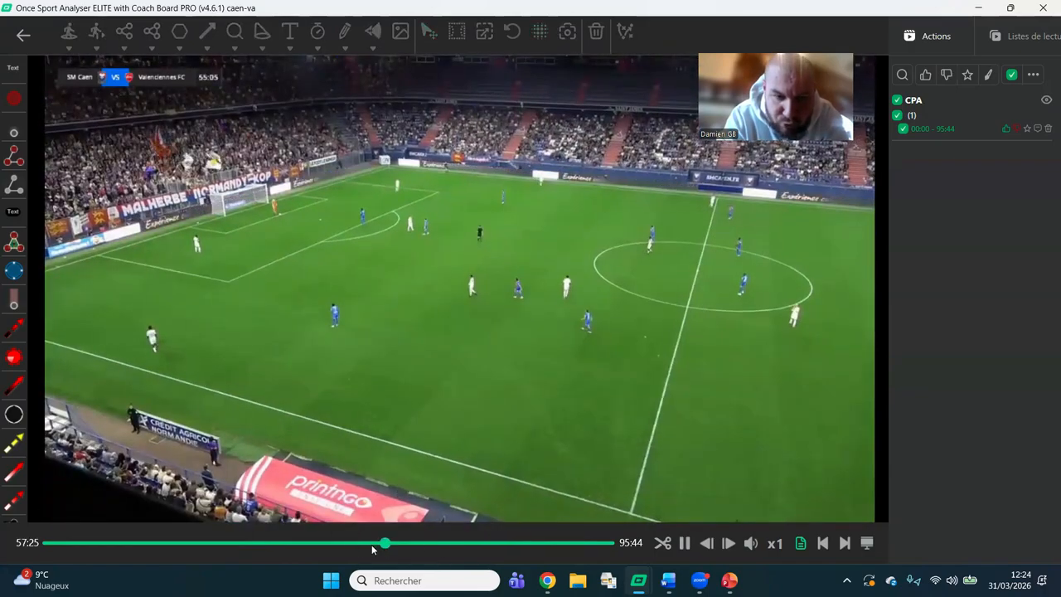
click(347, 546)
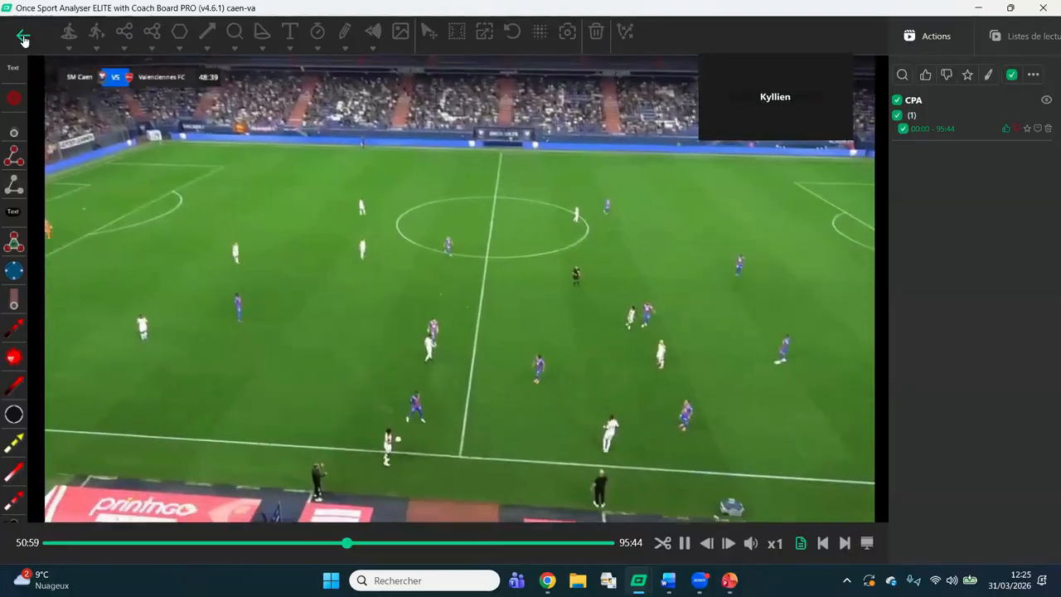
Leave the full-match drawing and look at the action and player templates.
click(23, 37)
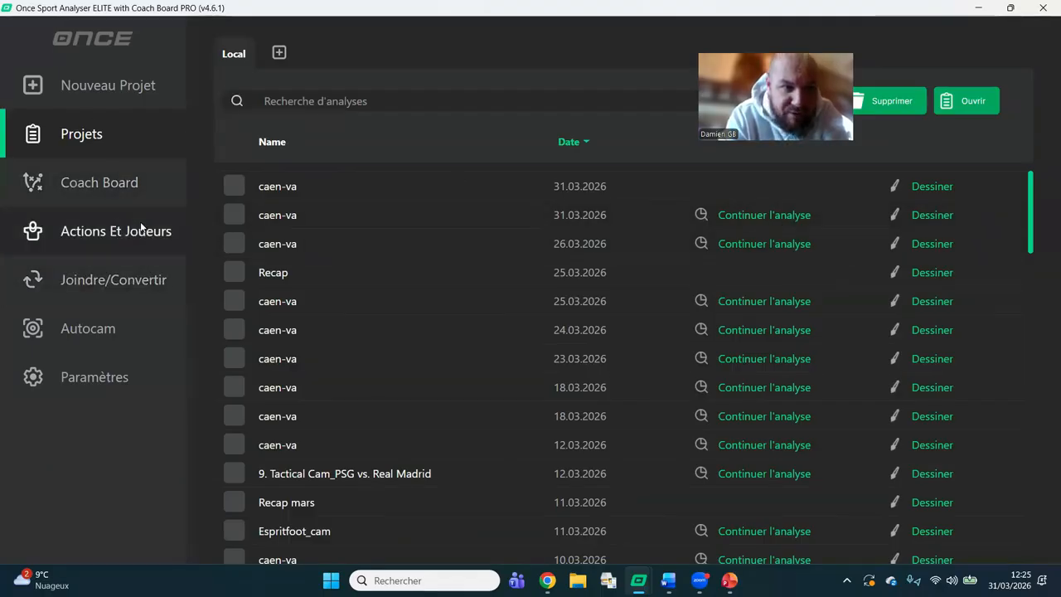
click(166, 232)
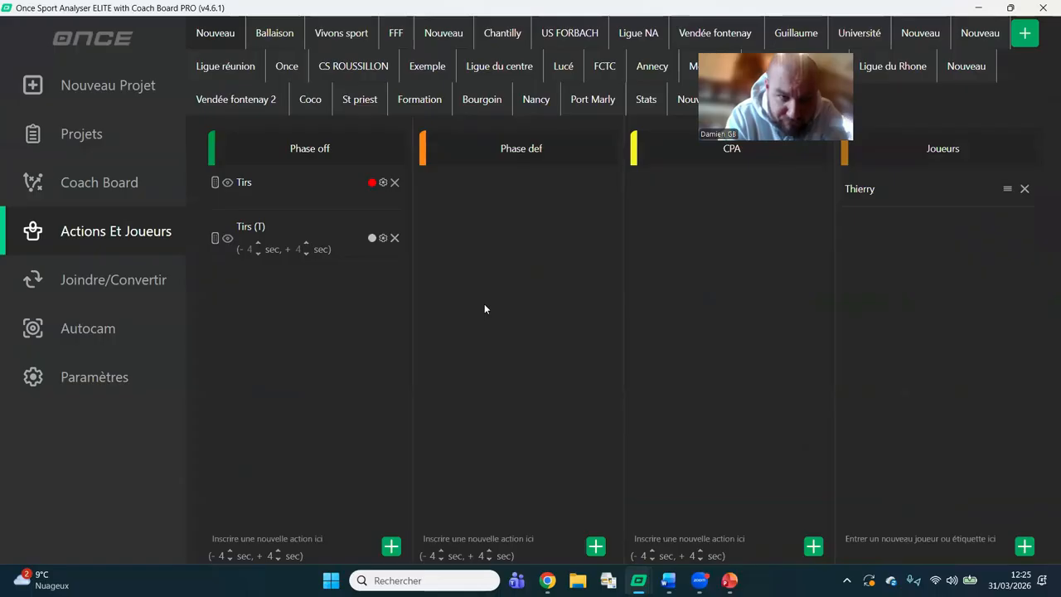
Continue the 31.03.2026 caen-va analysis from the saved projects and switch it to drawing mode.
click(116, 132)
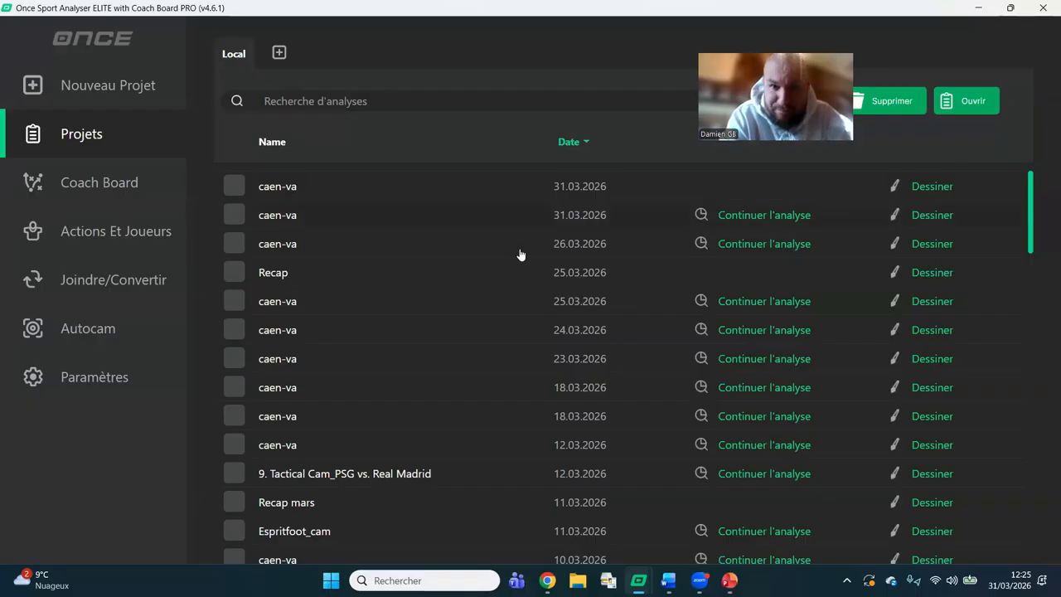
click(788, 216)
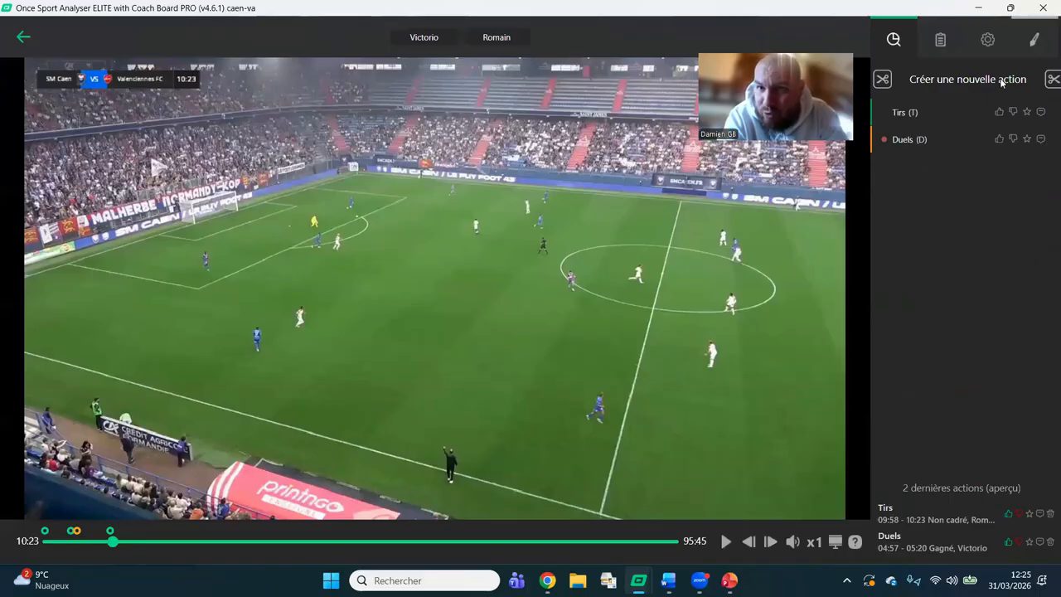
click(893, 39)
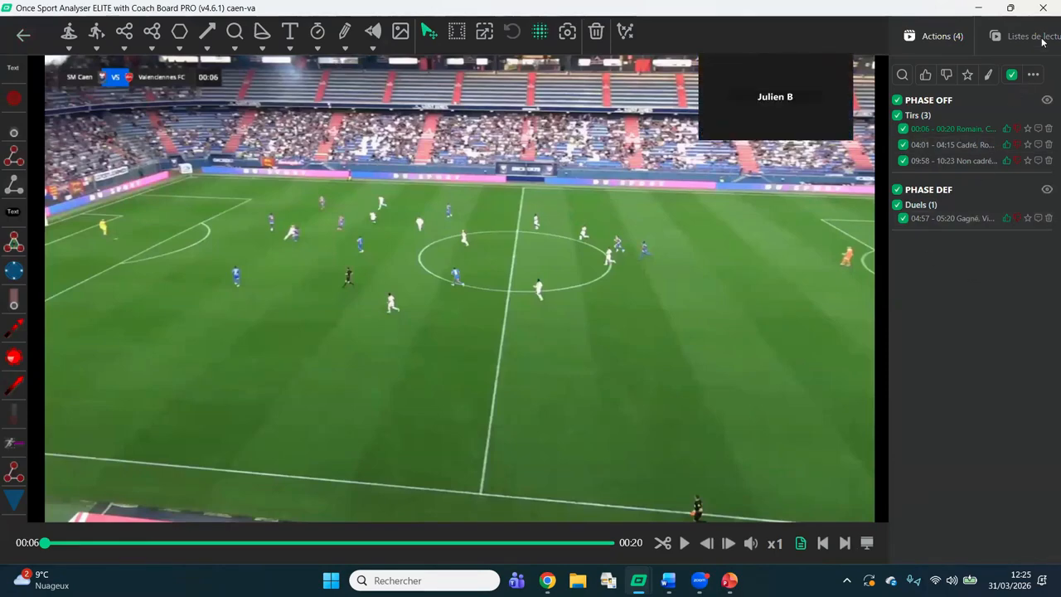
Show the export options for the caen-va actions, close them, and return to the analysis view.
click(1033, 76)
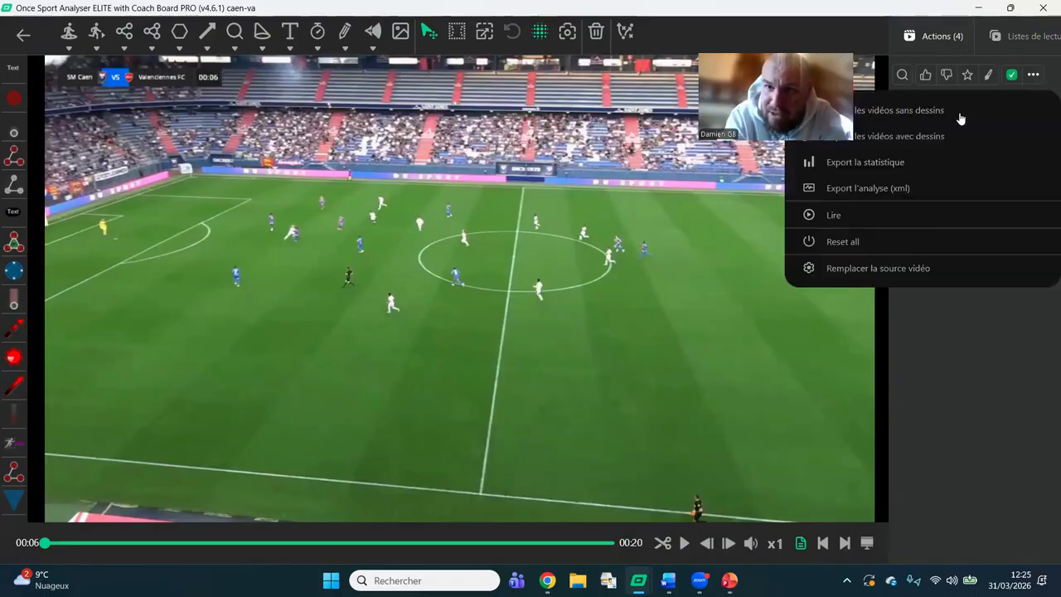
click(978, 357)
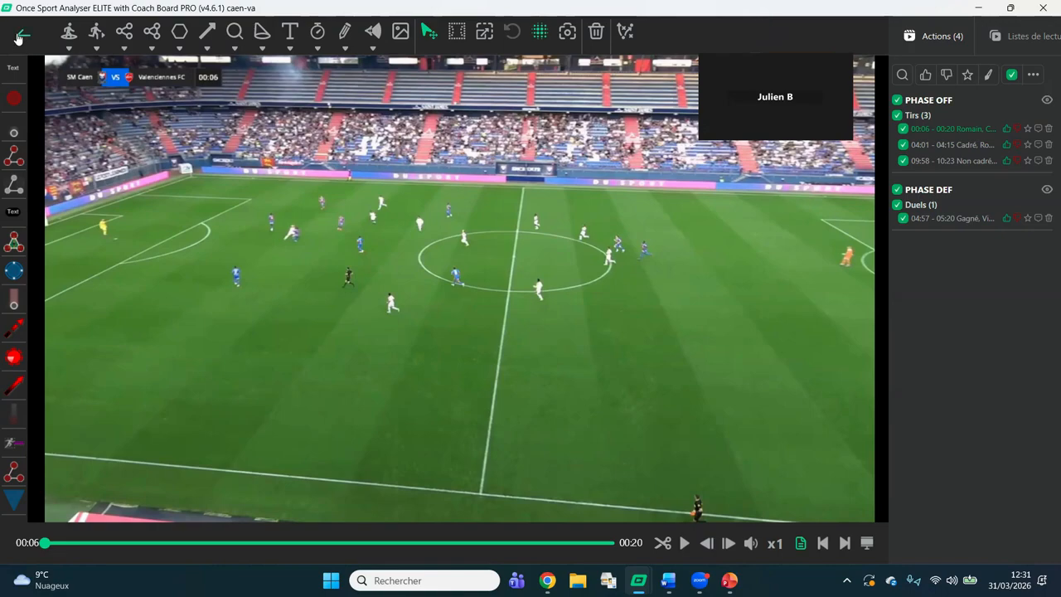
click(19, 37)
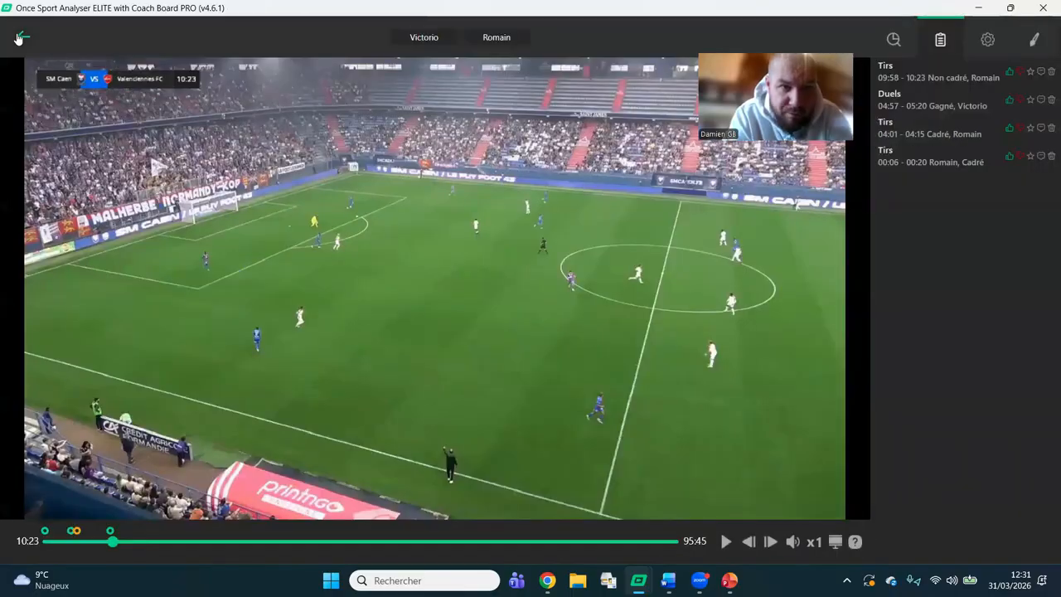
Leave the caen-va analysis, look at the live analysis setup for a new Analyser project, and return to the video file import form.
click(18, 37)
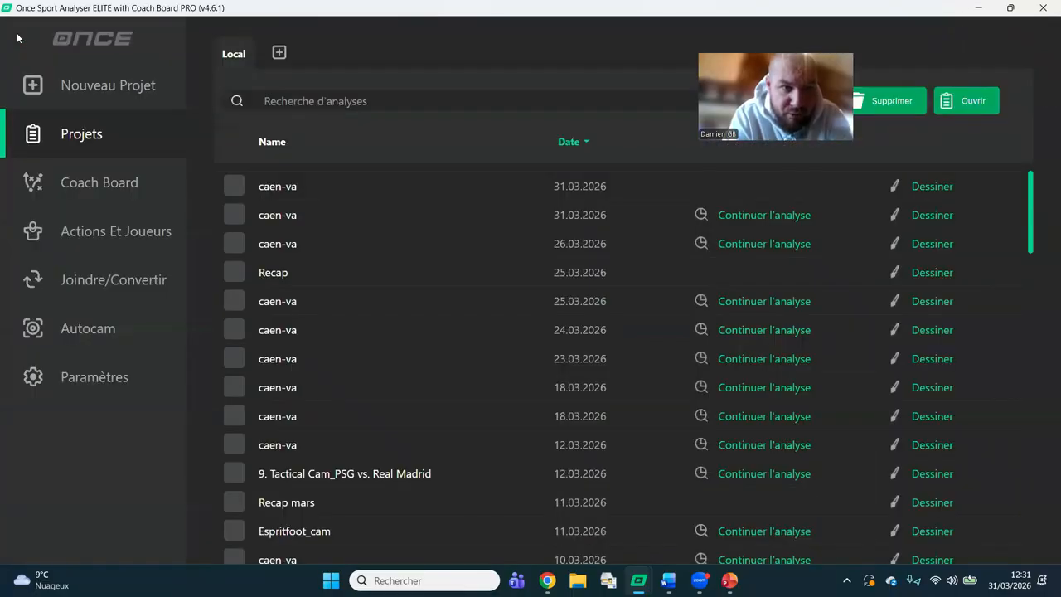
click(120, 104)
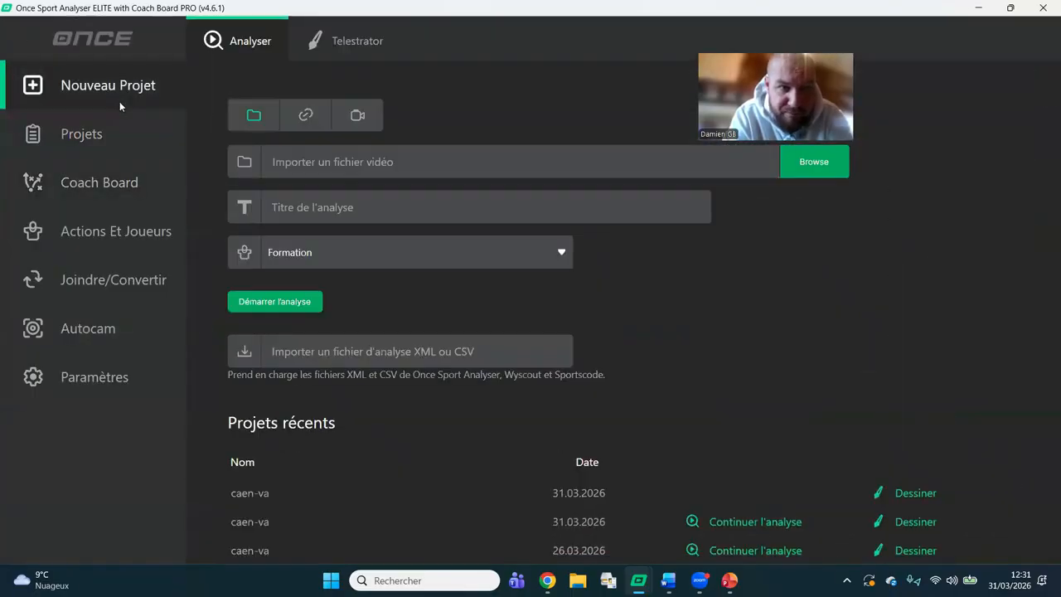
click(370, 122)
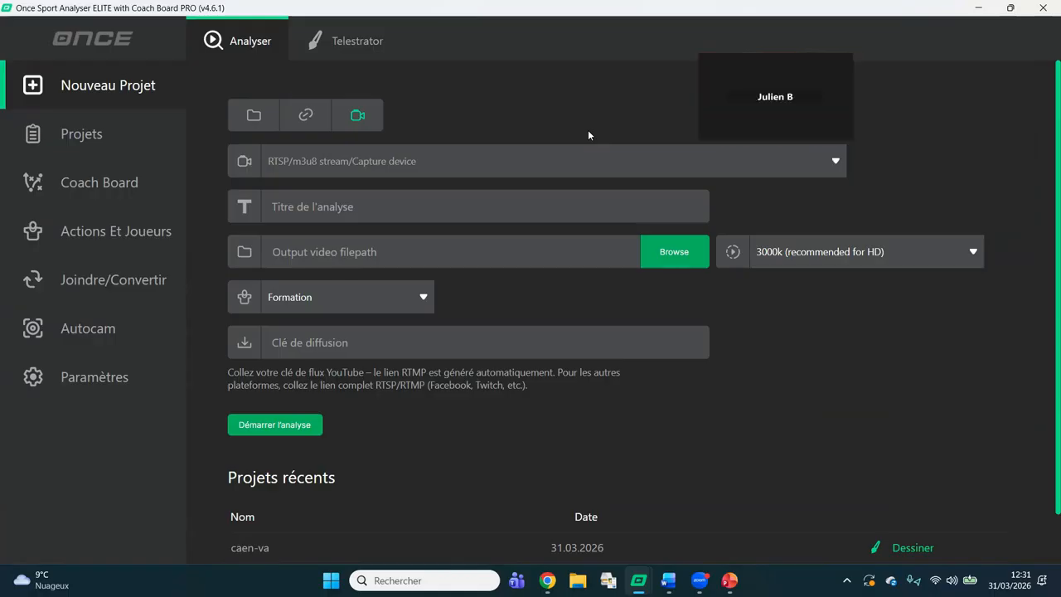
click(114, 122)
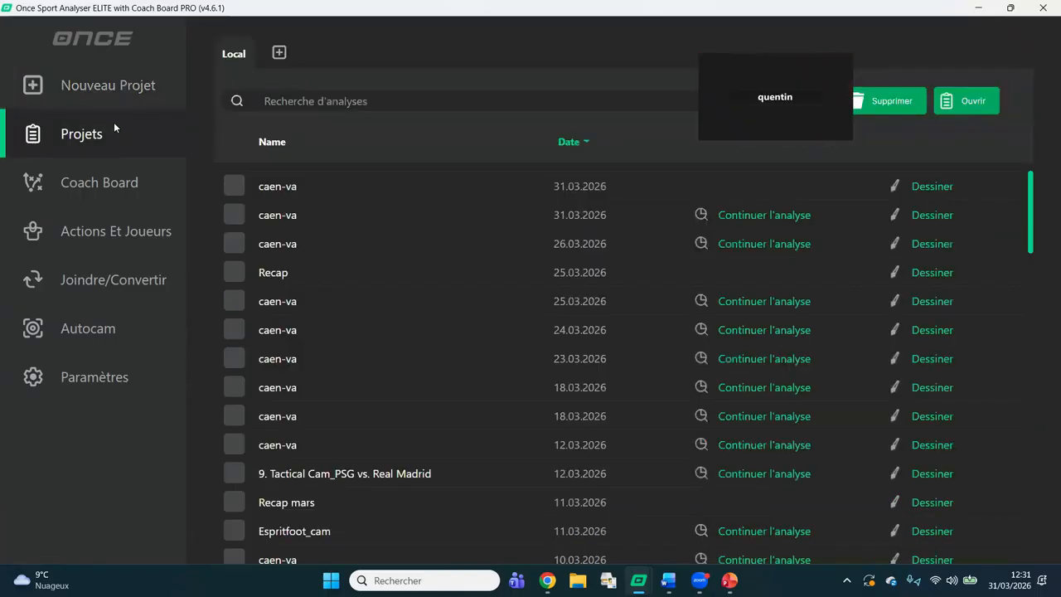
click(120, 92)
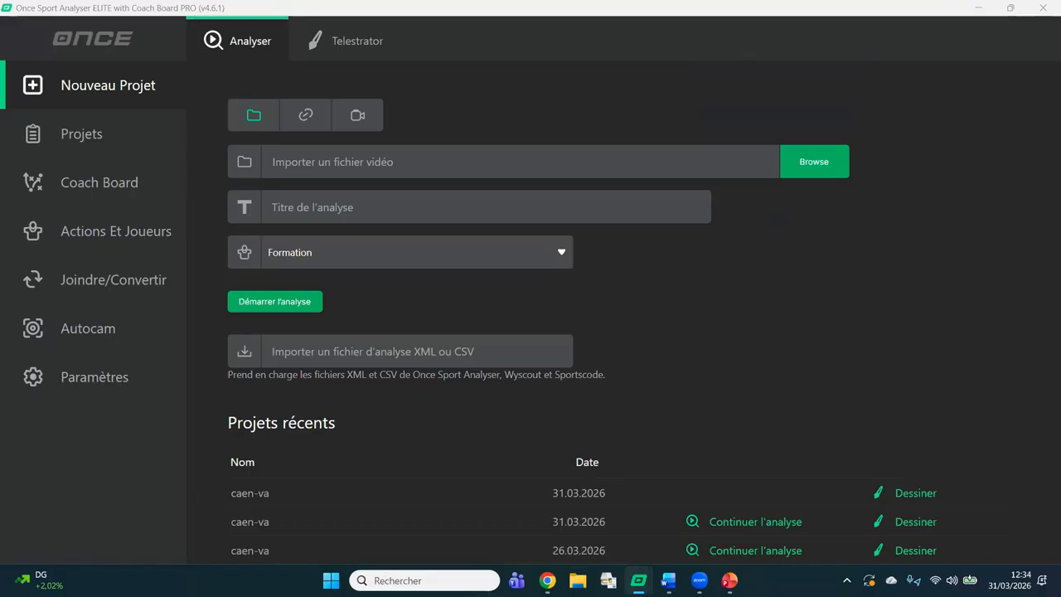
Switch to the PowerPoint presentation and show its first slide with the offer for clubs in France.
click(736, 492)
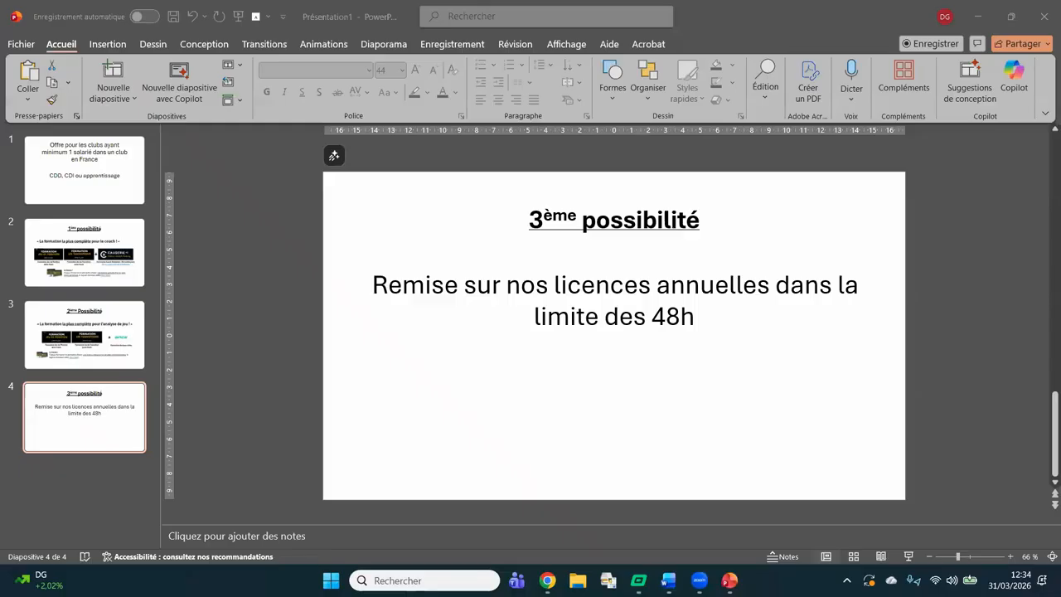
click(116, 199)
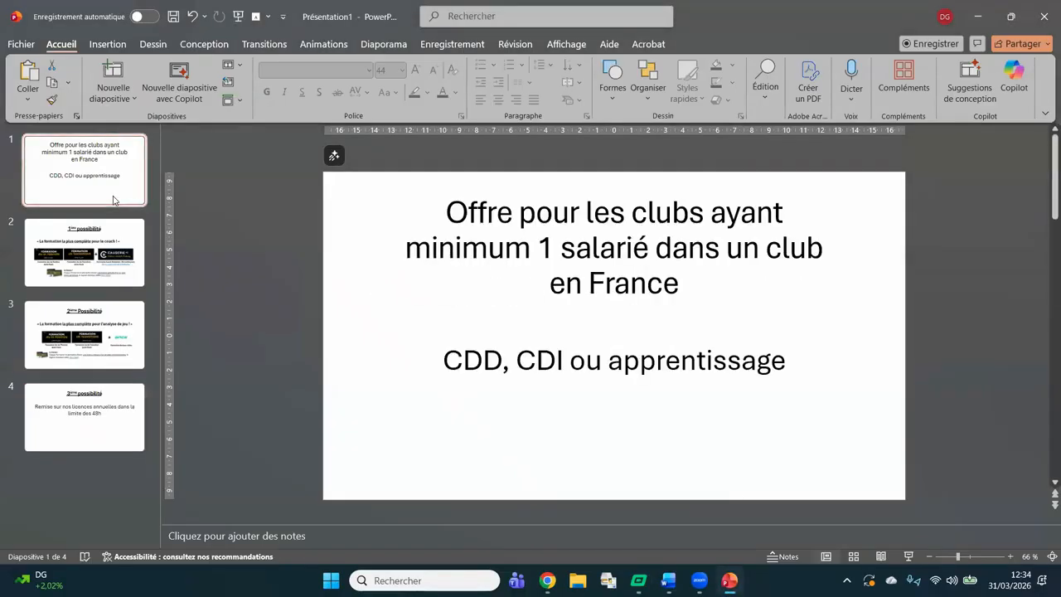